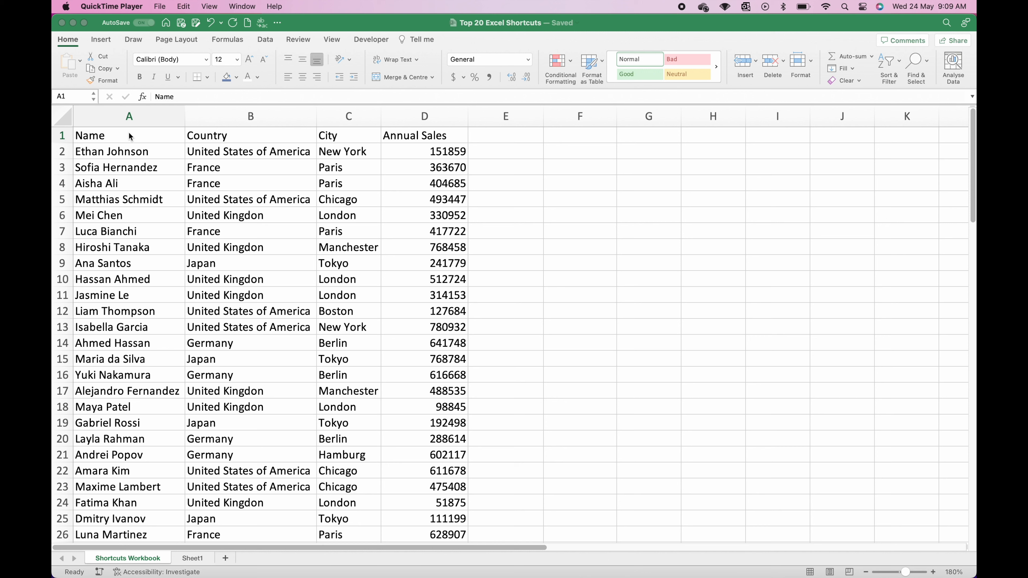
Step: Select the header row, then the Country, City and Annual Sales data cells
left_click(129, 133)
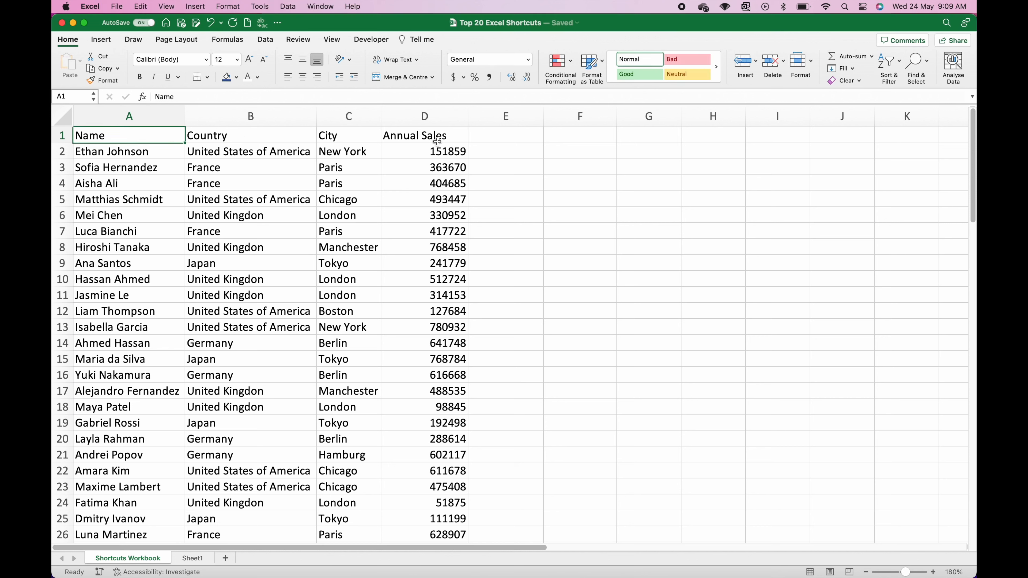
left_click_drag(438, 140, 143, 220)
left_click_drag(261, 154, 275, 223)
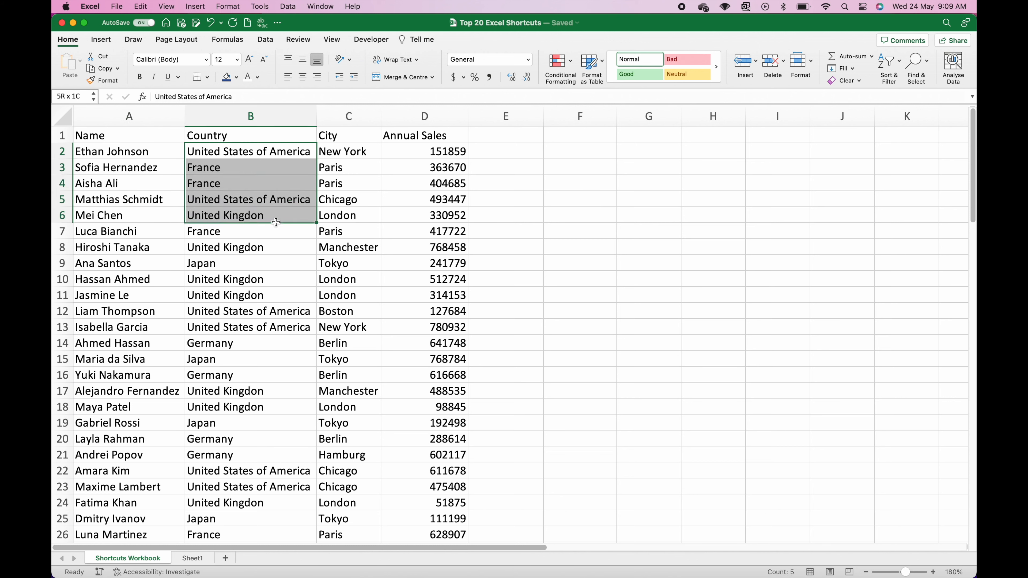
left_click(353, 152)
left_click_drag(353, 152, 356, 213)
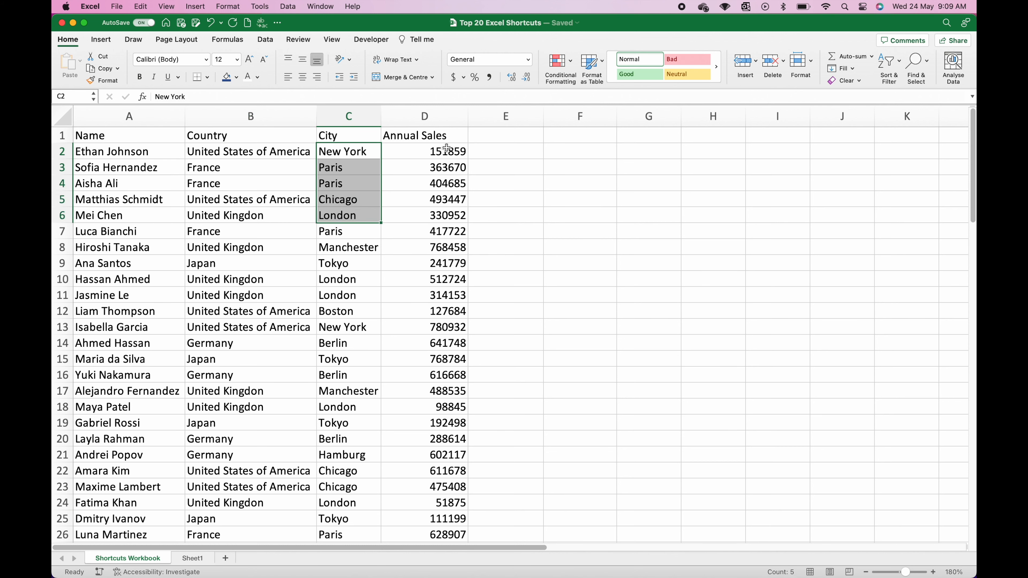
left_click_drag(447, 148, 443, 232)
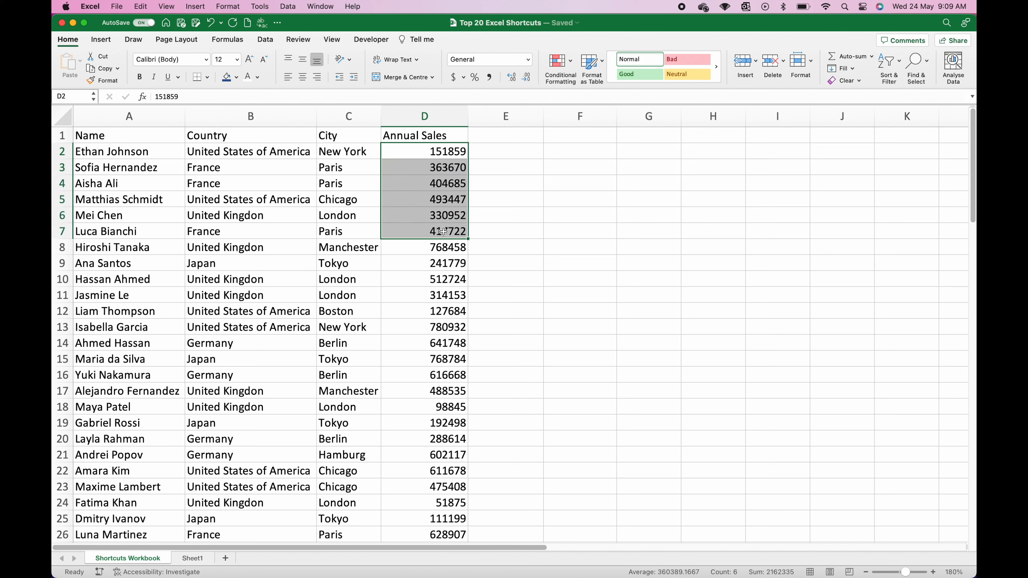
left_click(441, 135)
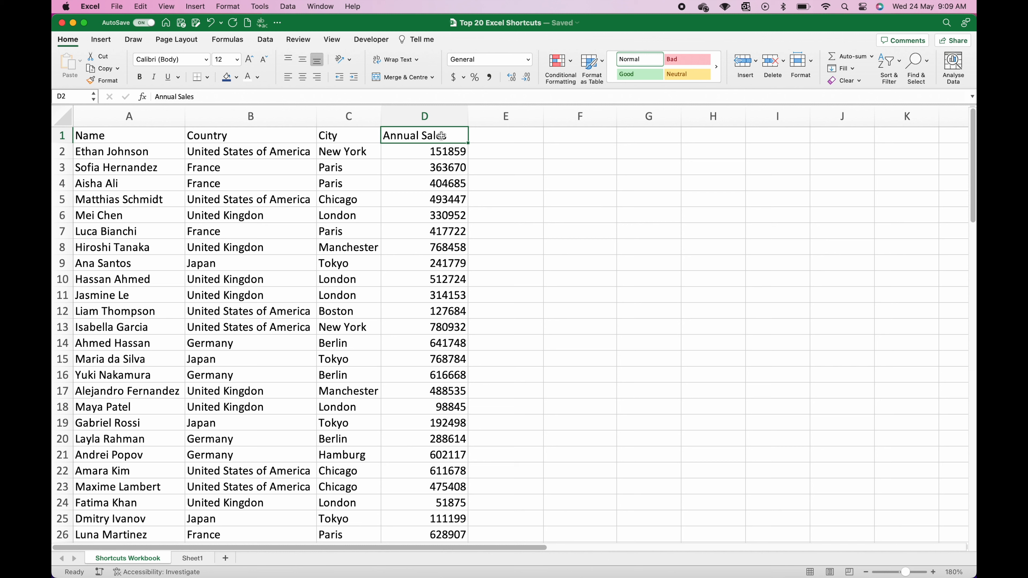
left_click_drag(441, 136, 141, 132)
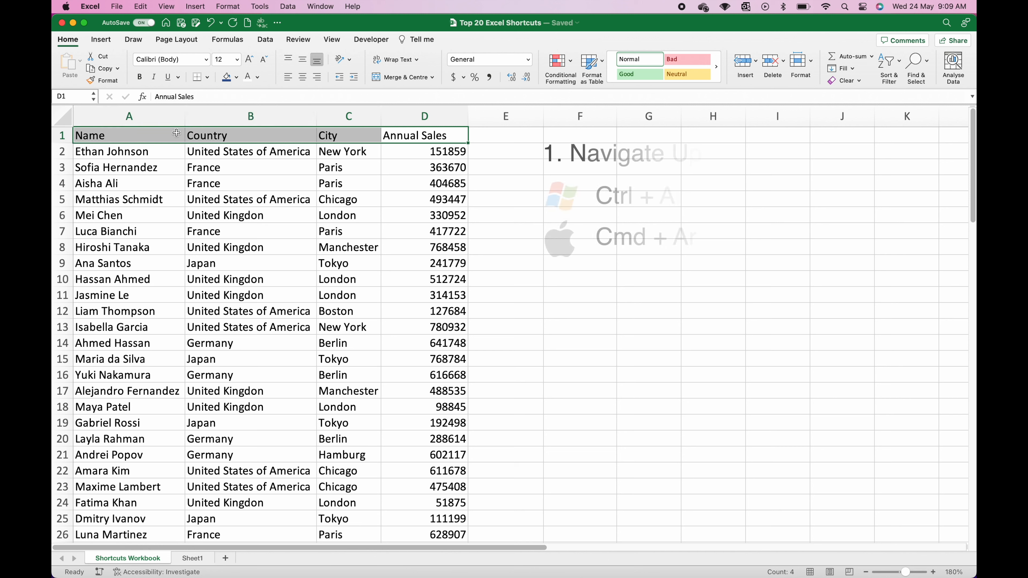
left_click(140, 132)
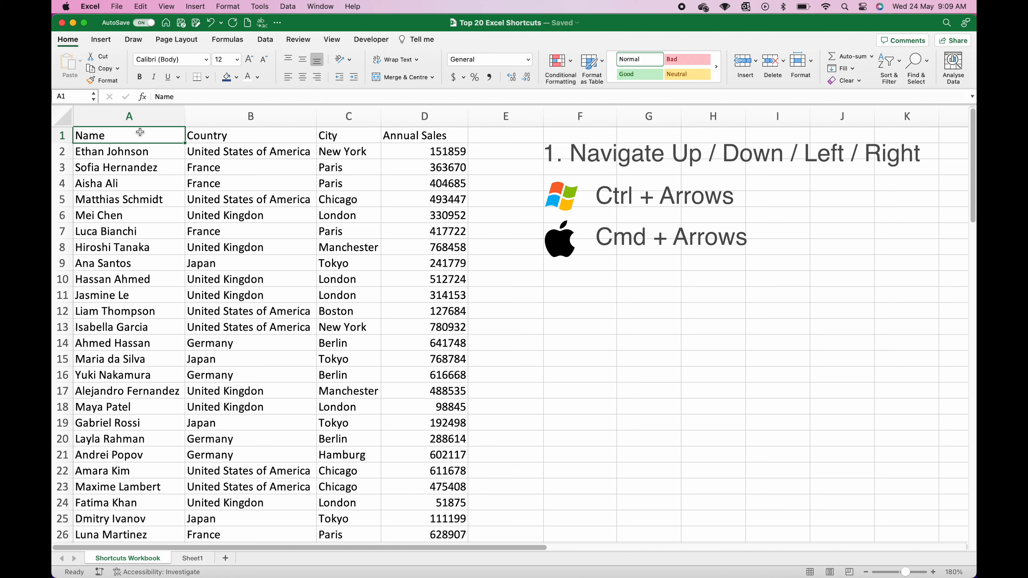
Step: Jump to the data edges with Cmd+arrow keys from A1, B1 and row 8
key("super+Down")
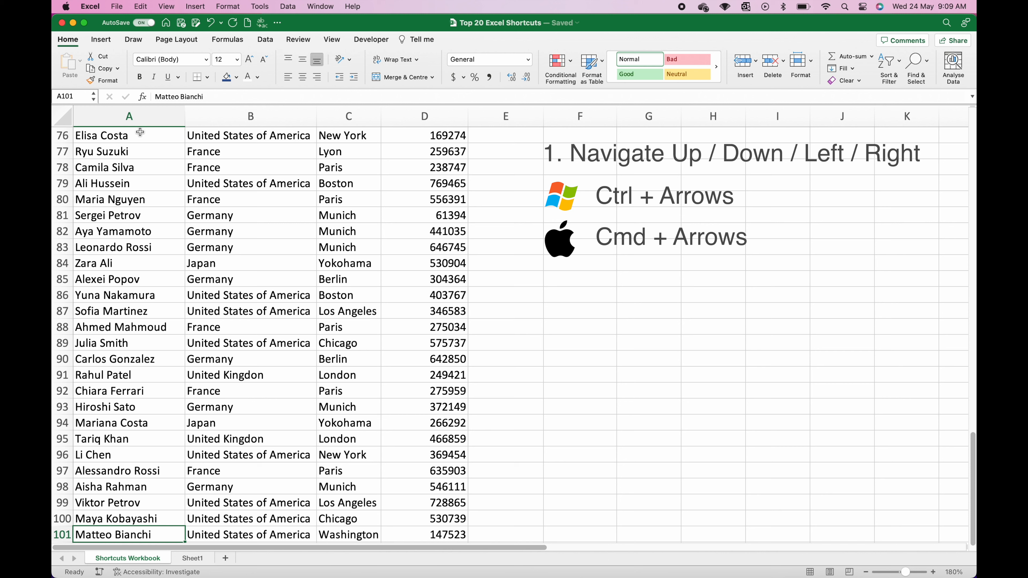
key("super+Right")
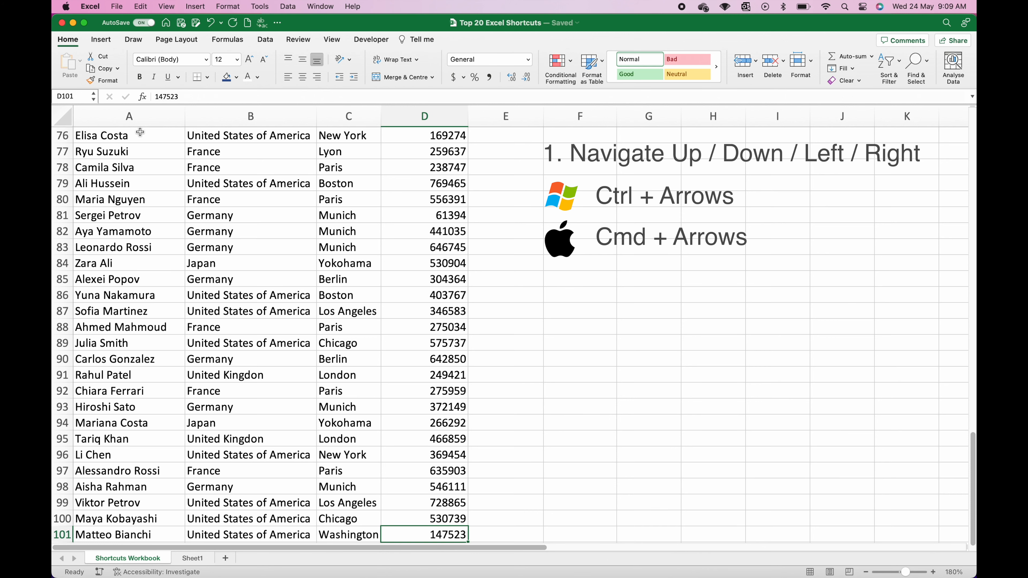
key("super+Up")
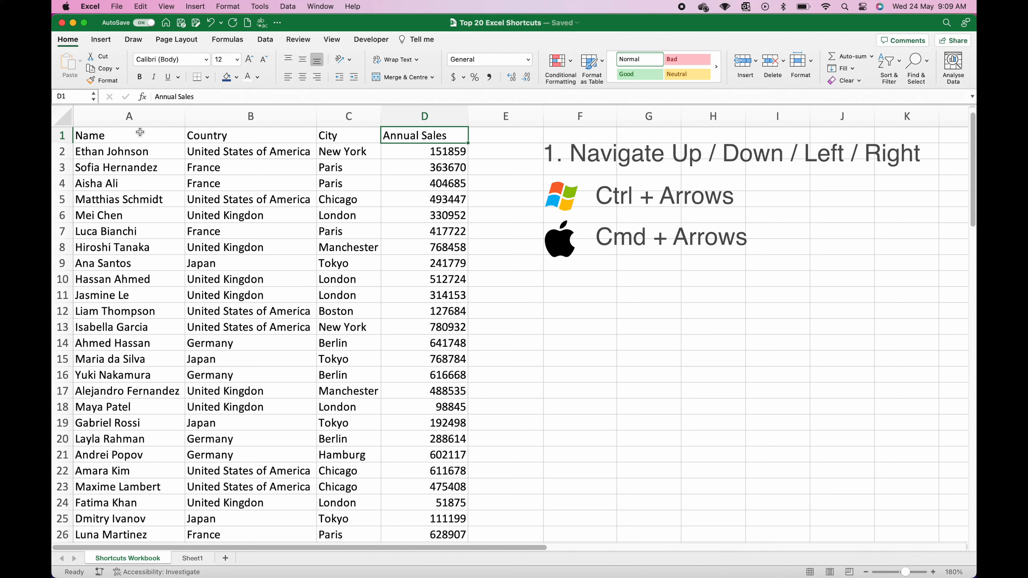
key("super+Left")
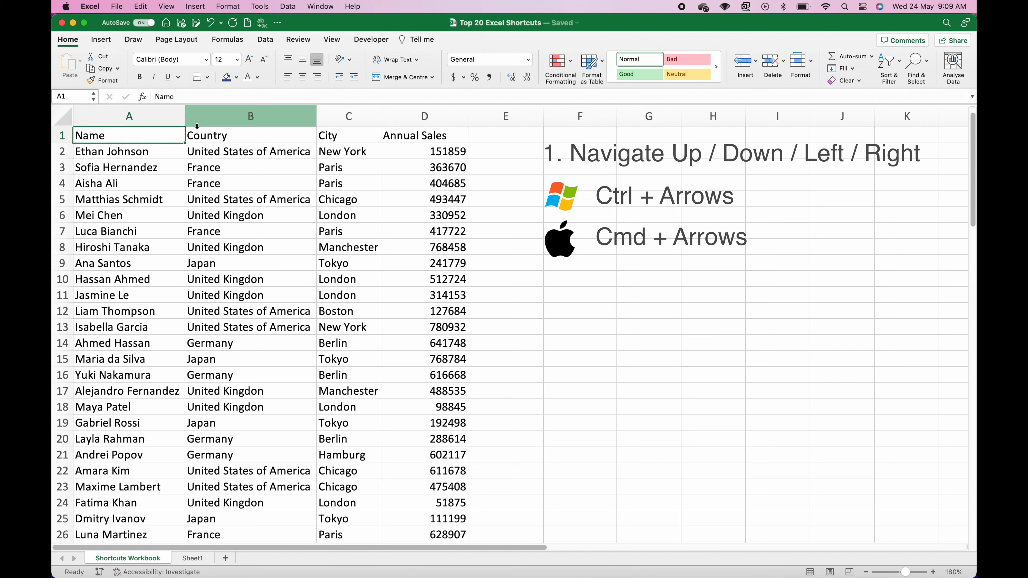
left_click(218, 135)
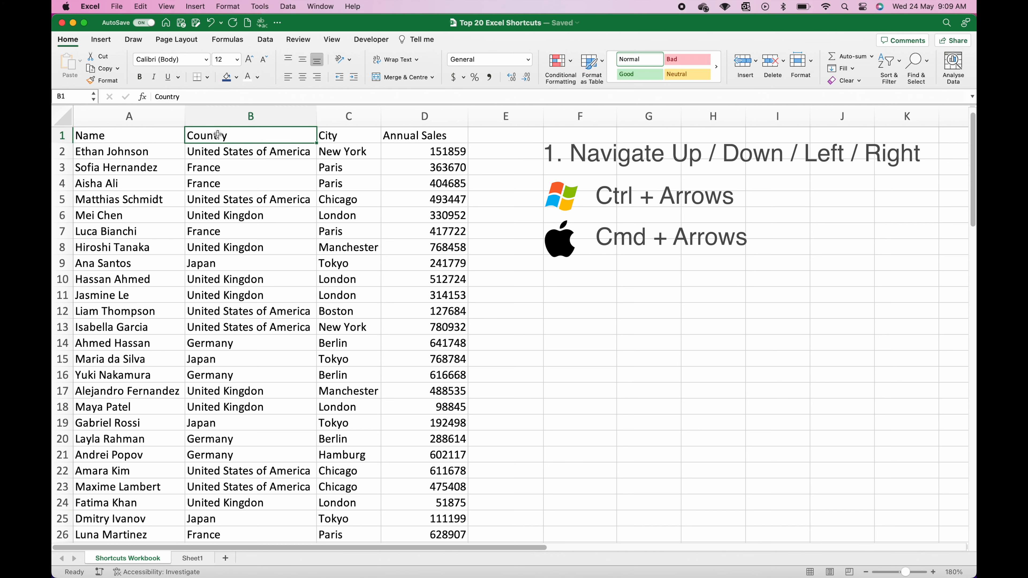
key("super+Down")
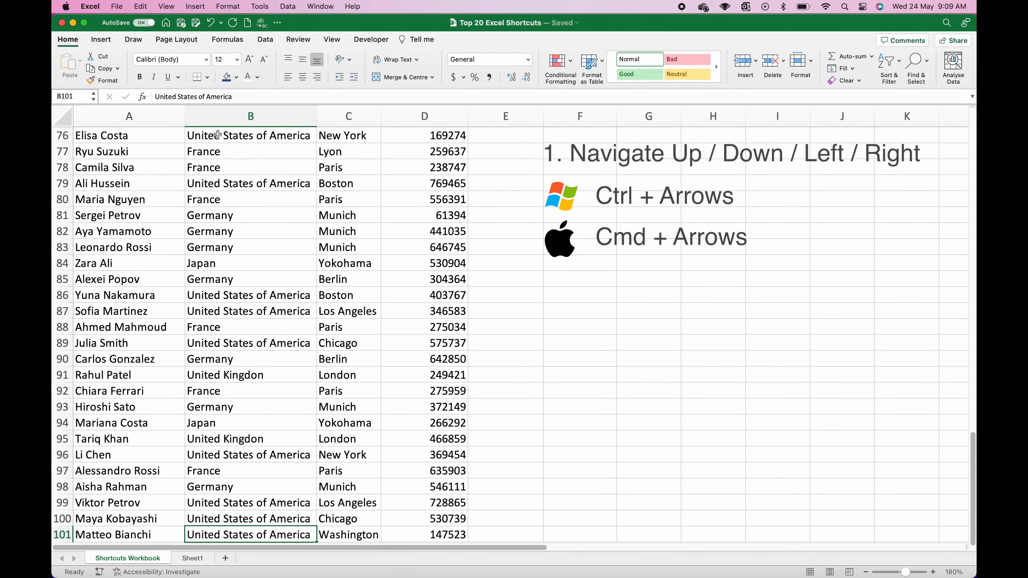
key("super+Up")
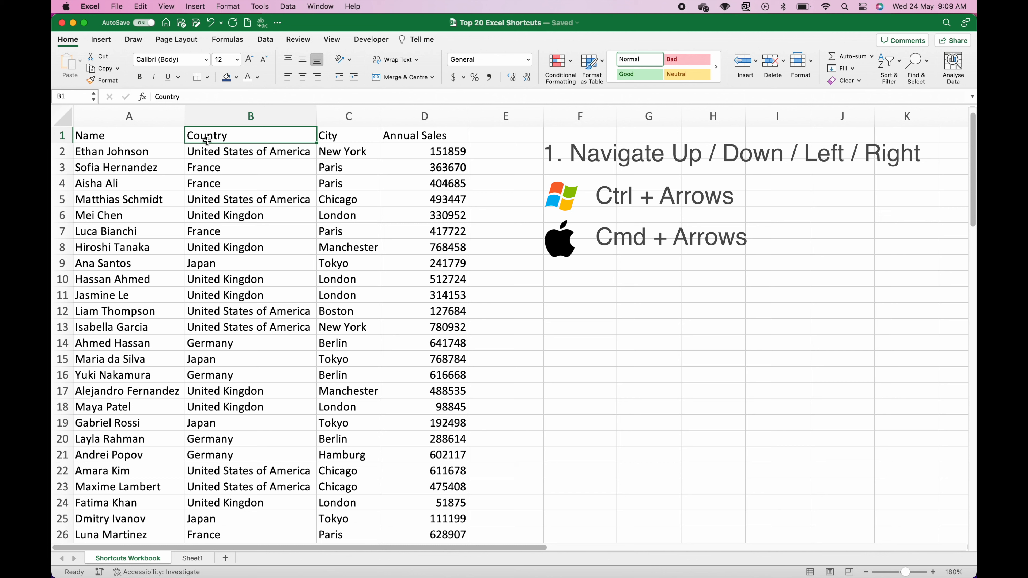
left_click(114, 243)
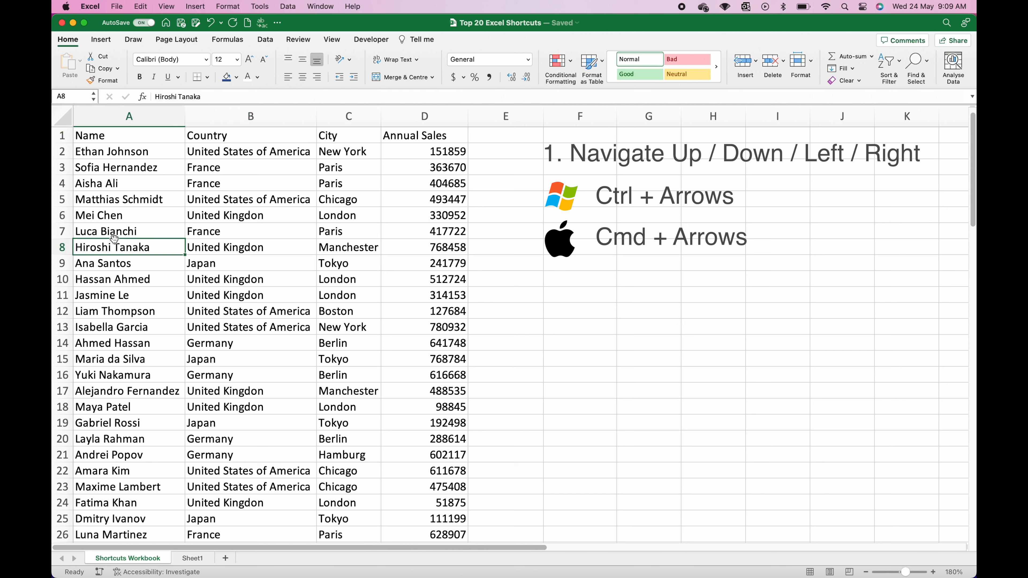
key("super+Right")
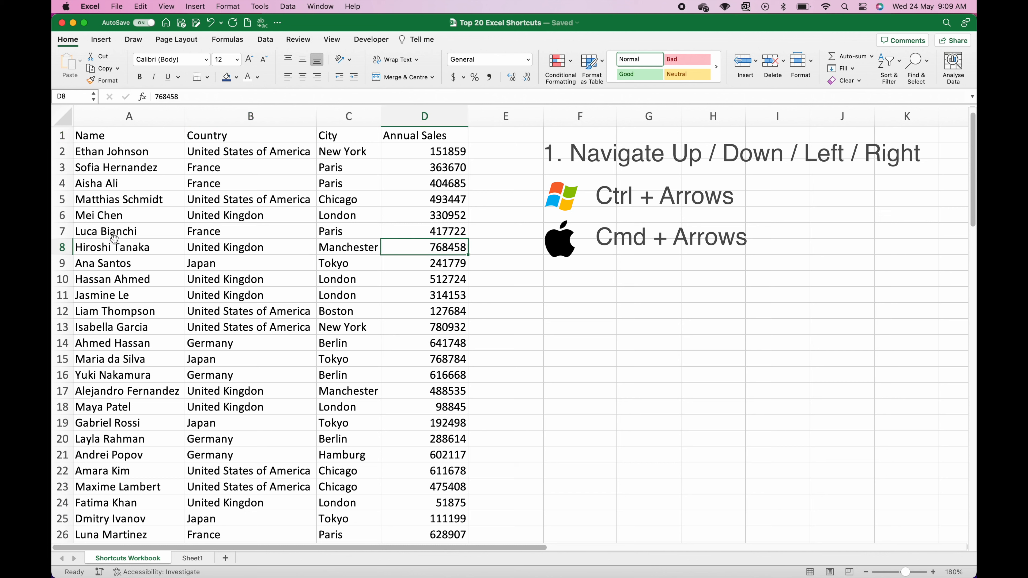
key("super+Left")
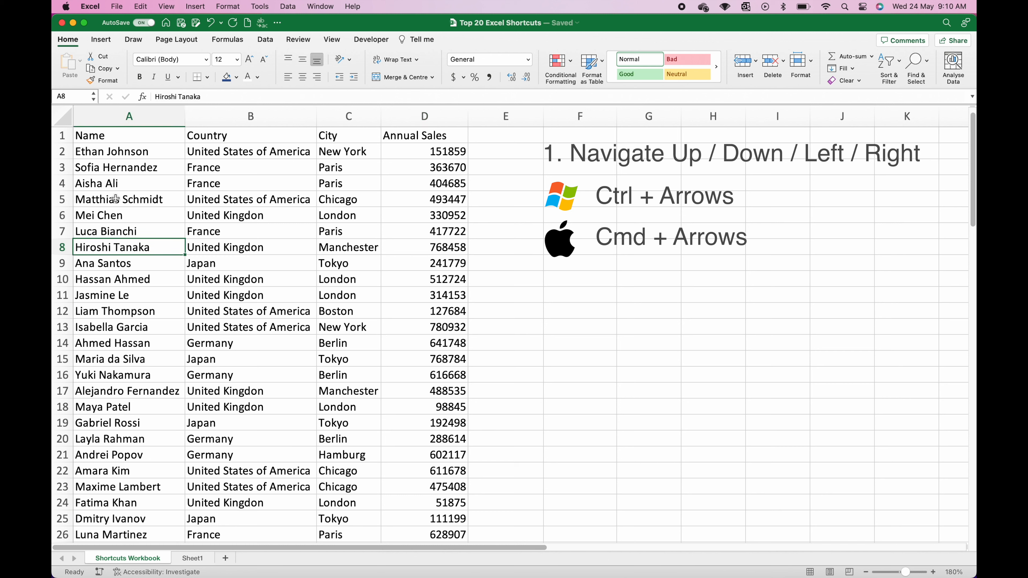
key("super+Up")
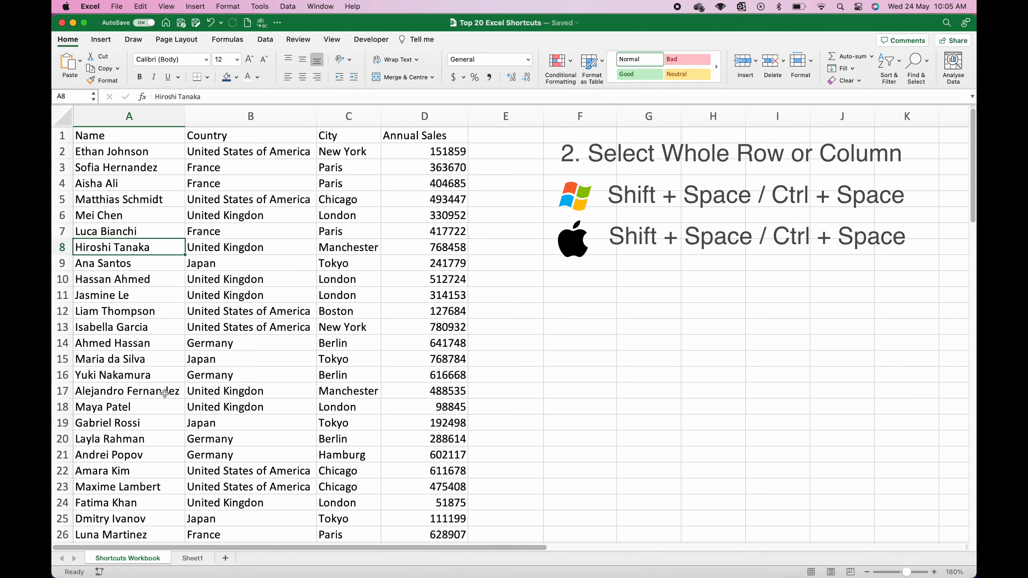
Step: Select entire rows 17 and 15, then the whole Country and Annual Sales columns
left_click(165, 392)
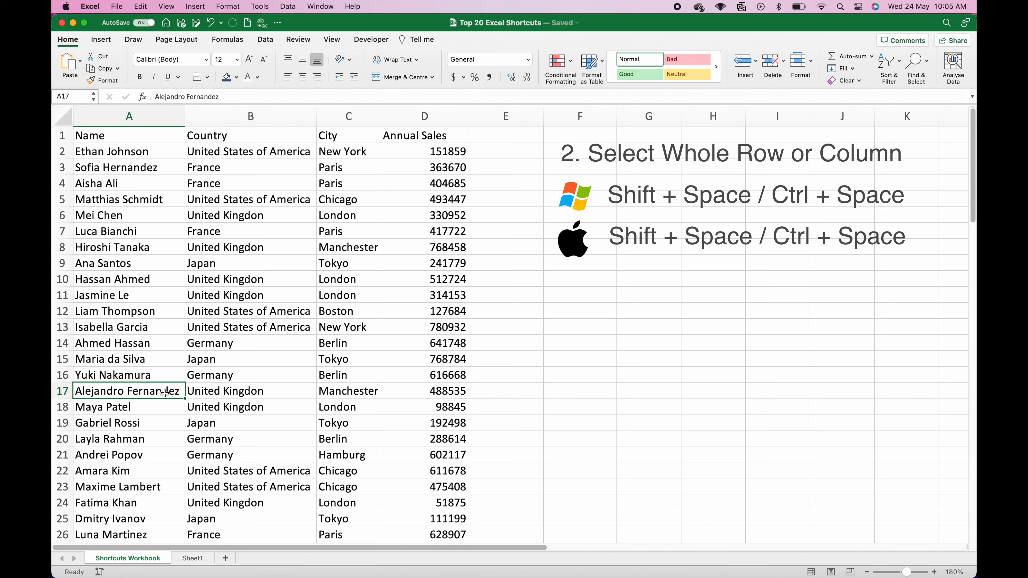
key("shift+space")
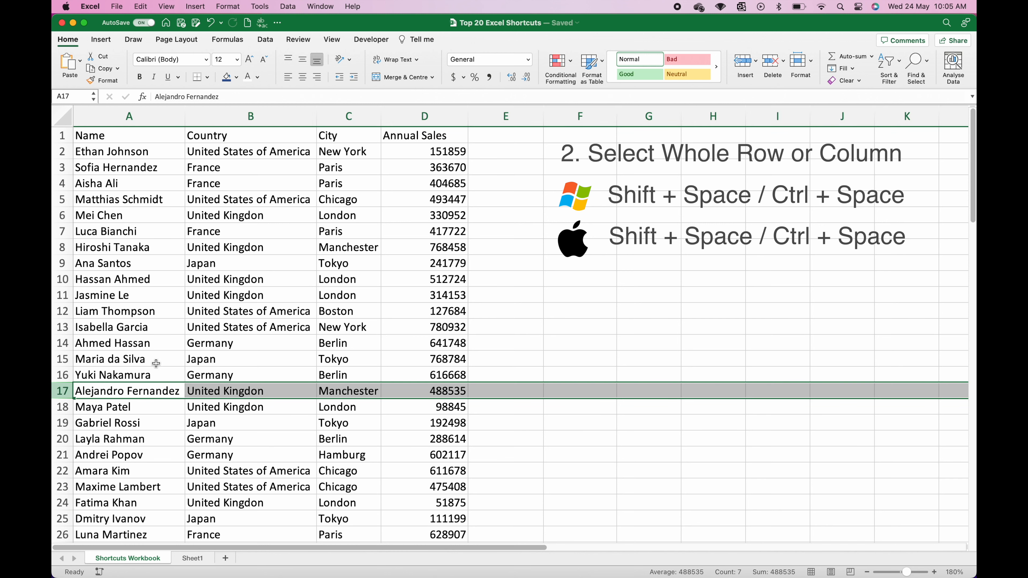
left_click(156, 363)
key("shift+space")
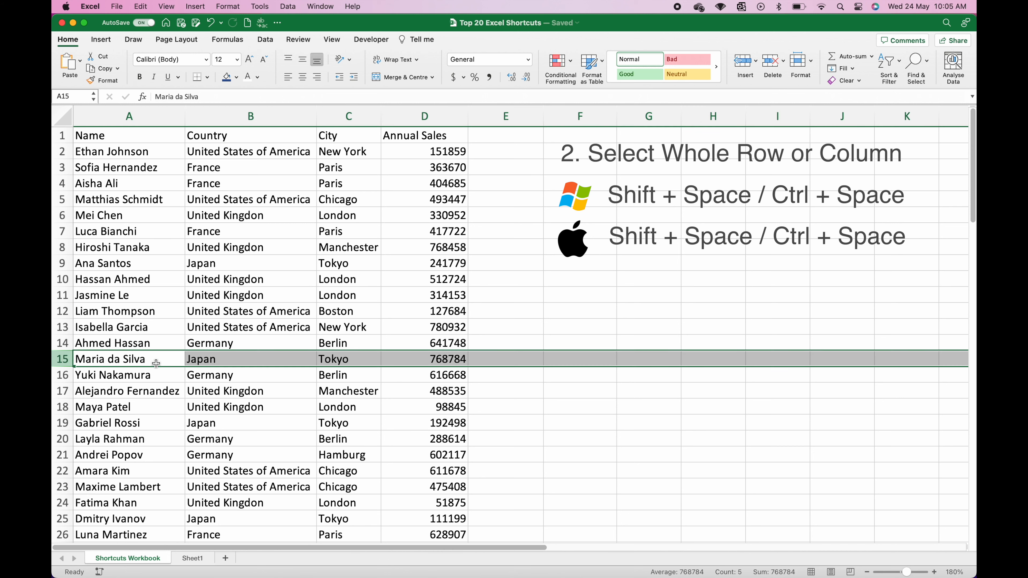
left_click(244, 204)
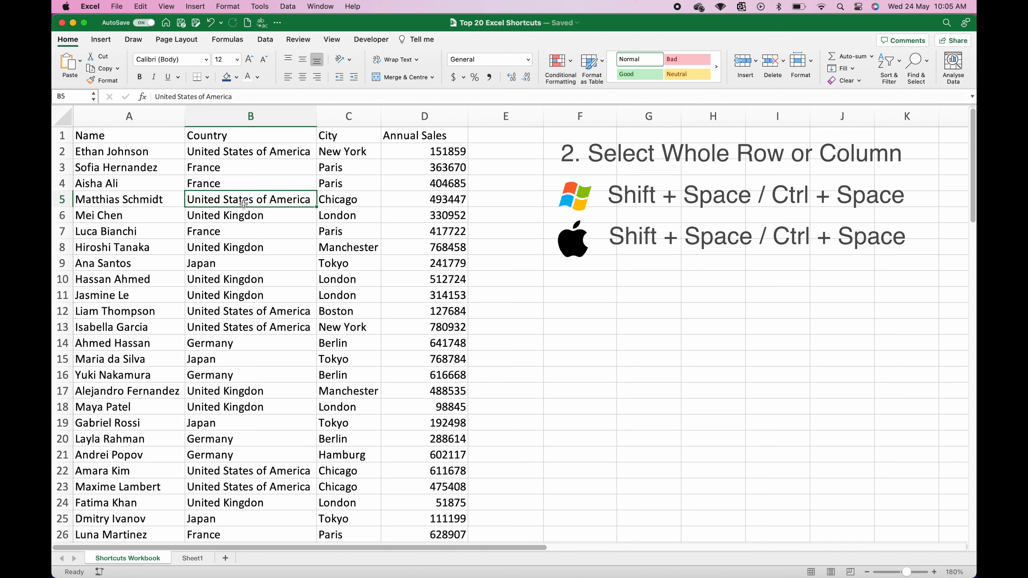
key("ctrl+space")
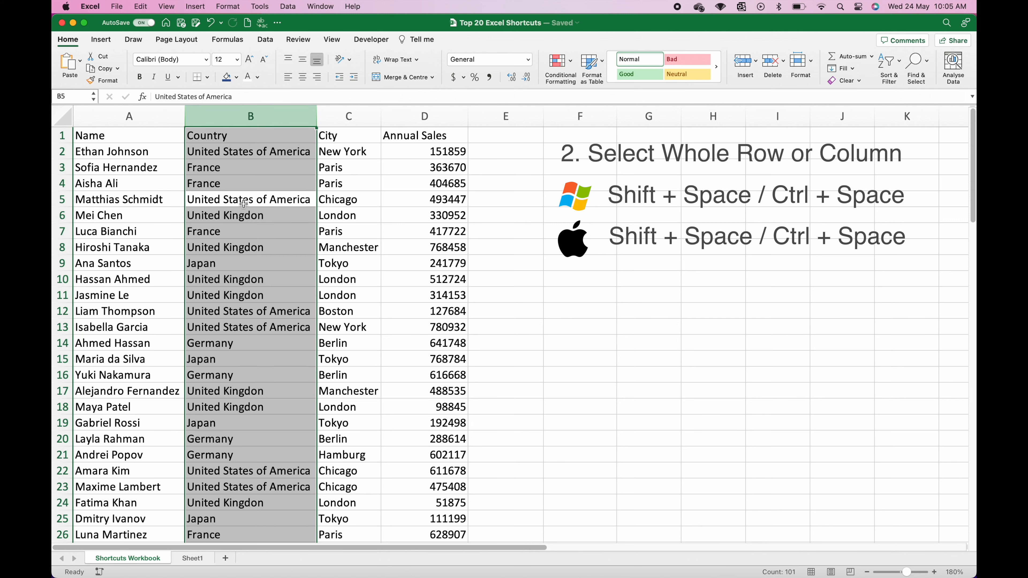
left_click(392, 201)
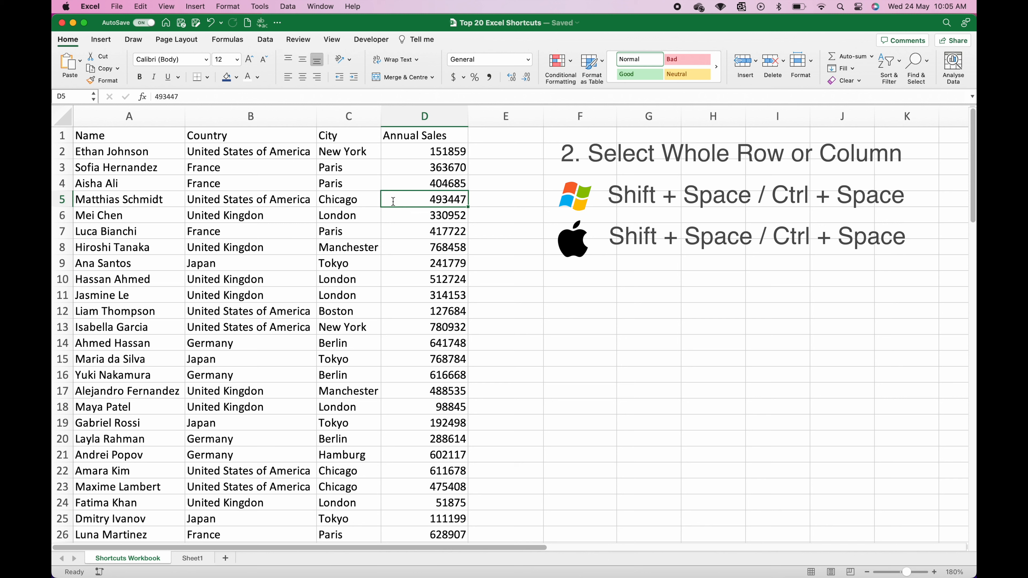
key("ctrl+space")
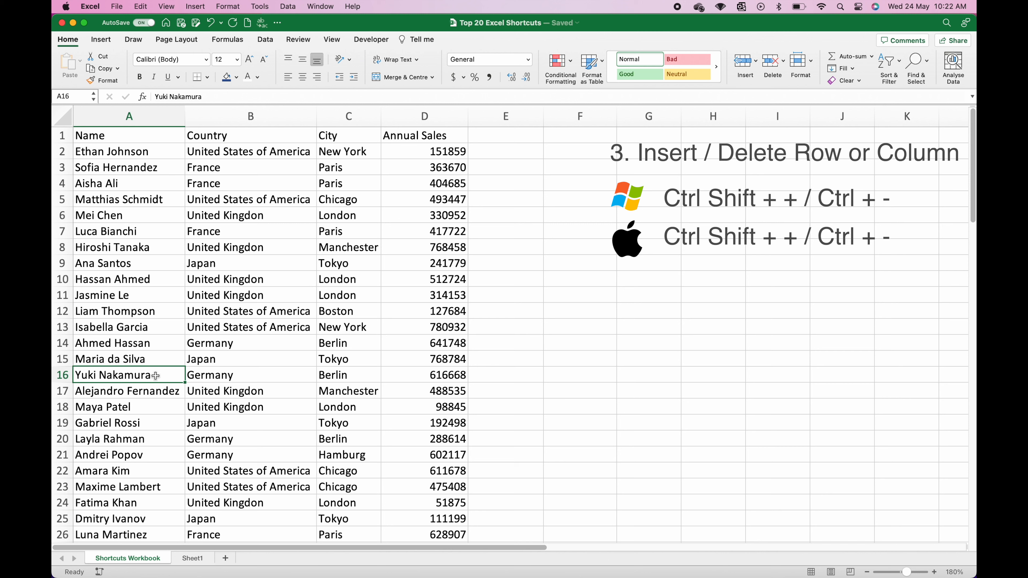
Step: Insert a blank row at row 16, then delete it again
key("shift+space")
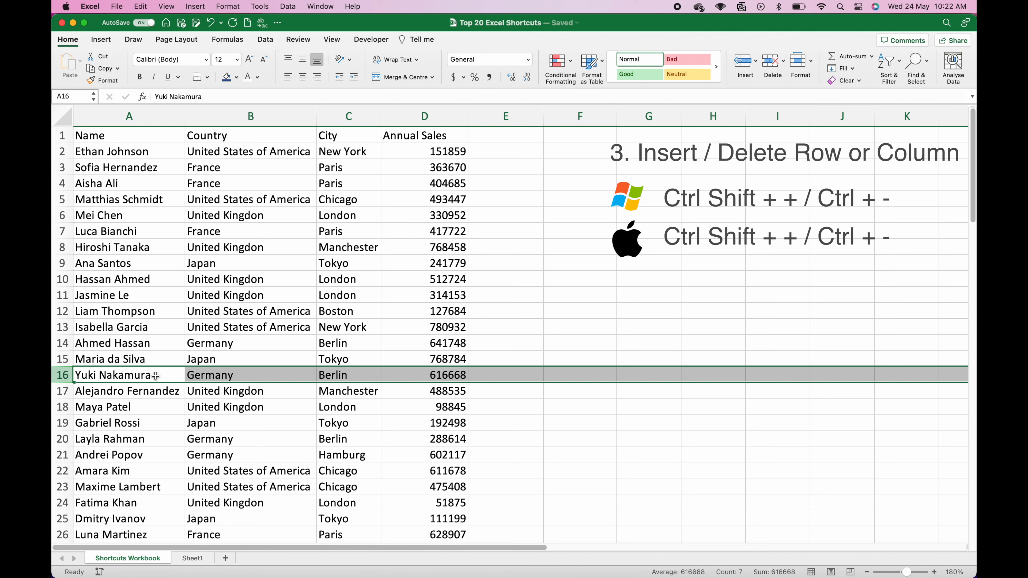
key("ctrl+shift+plus")
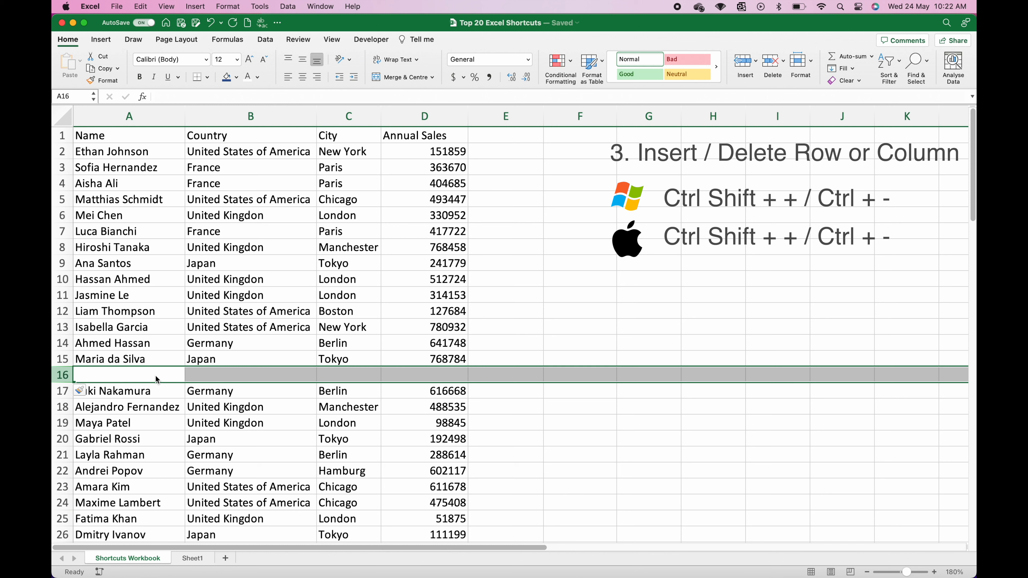
key("ctrl+minus")
left_click(155, 374)
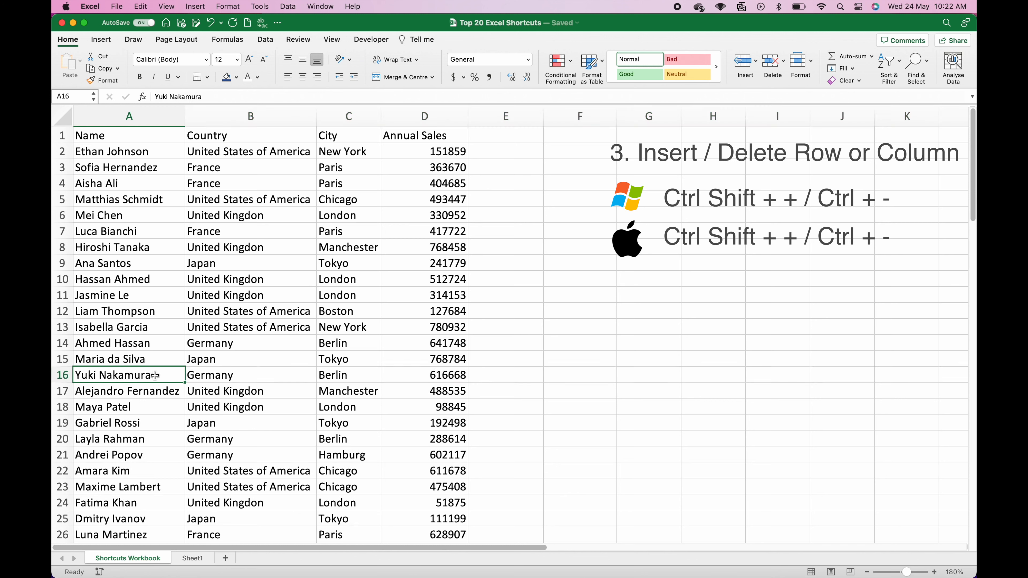
Step: Insert a blank column before Country, delete it, then select names down from A16
left_click(231, 380)
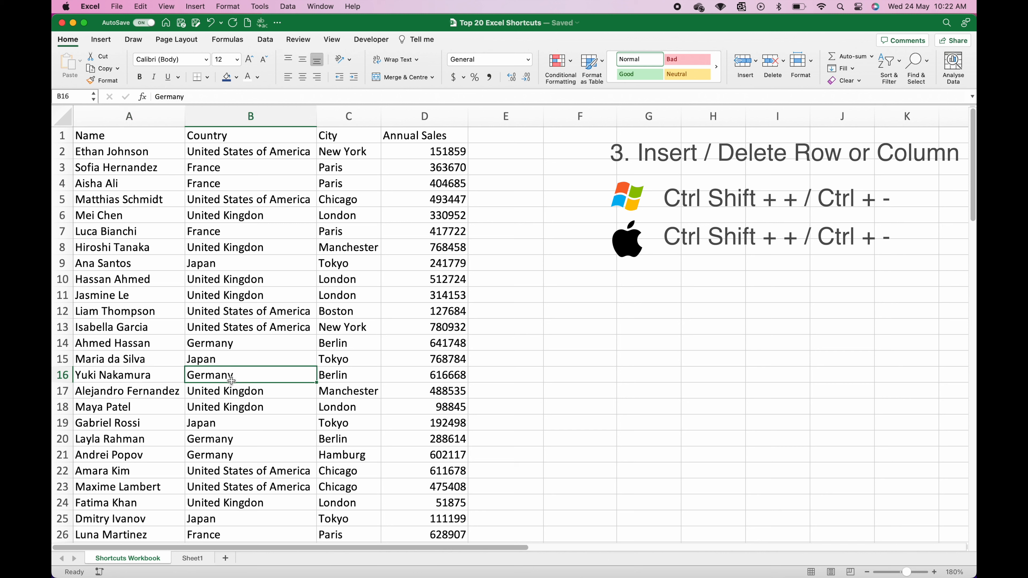
key("ctrl+space")
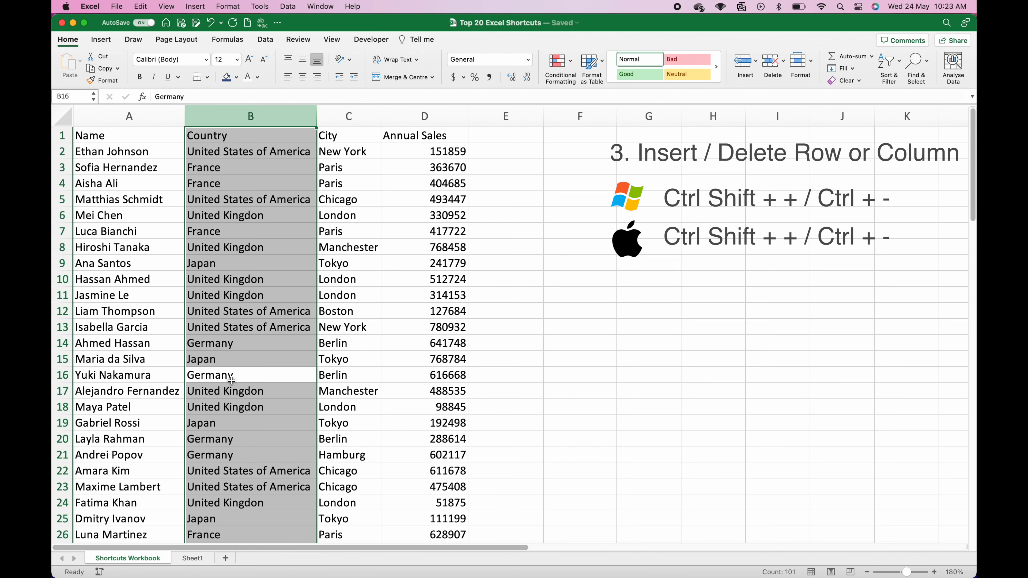
key("ctrl+shift+plus")
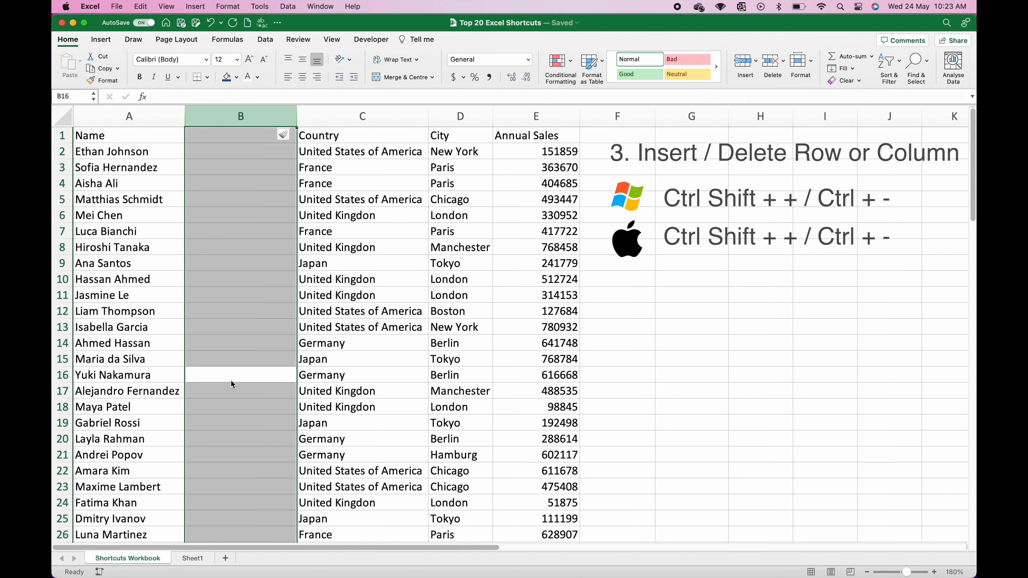
key("ctrl+minus")
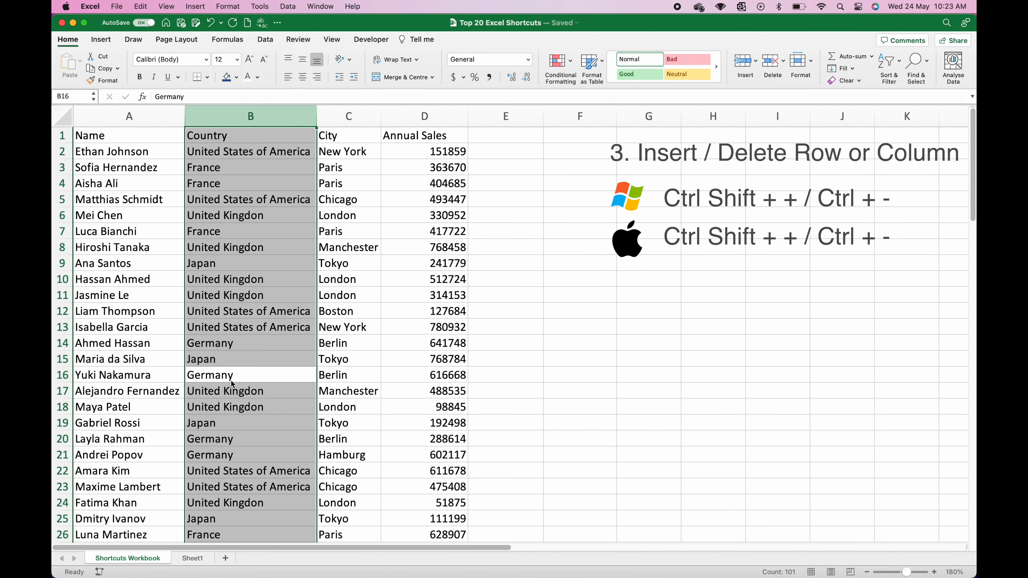
left_click(141, 376)
key("ctrl+shift+Down")
left_click(141, 376)
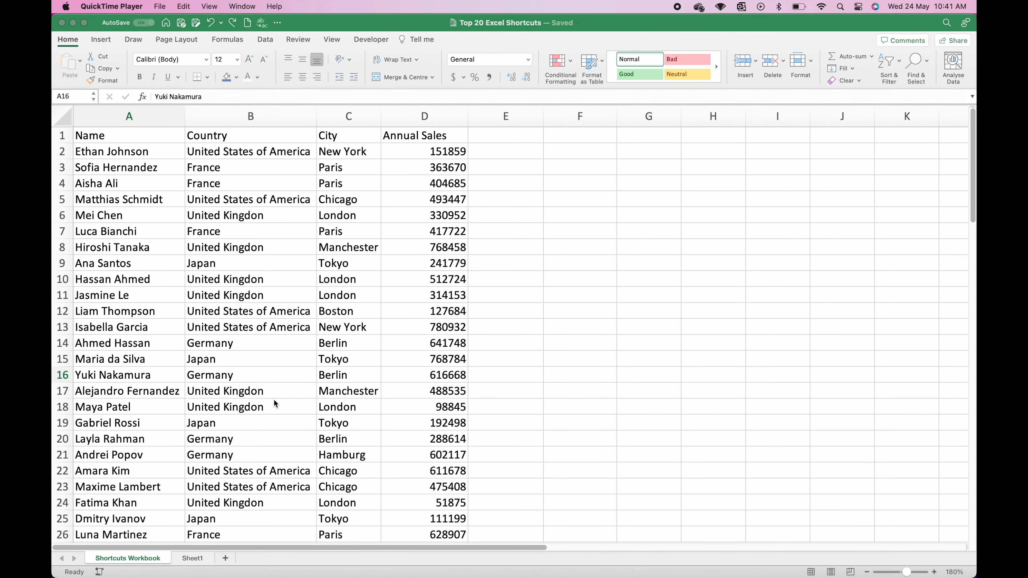
left_click(163, 375)
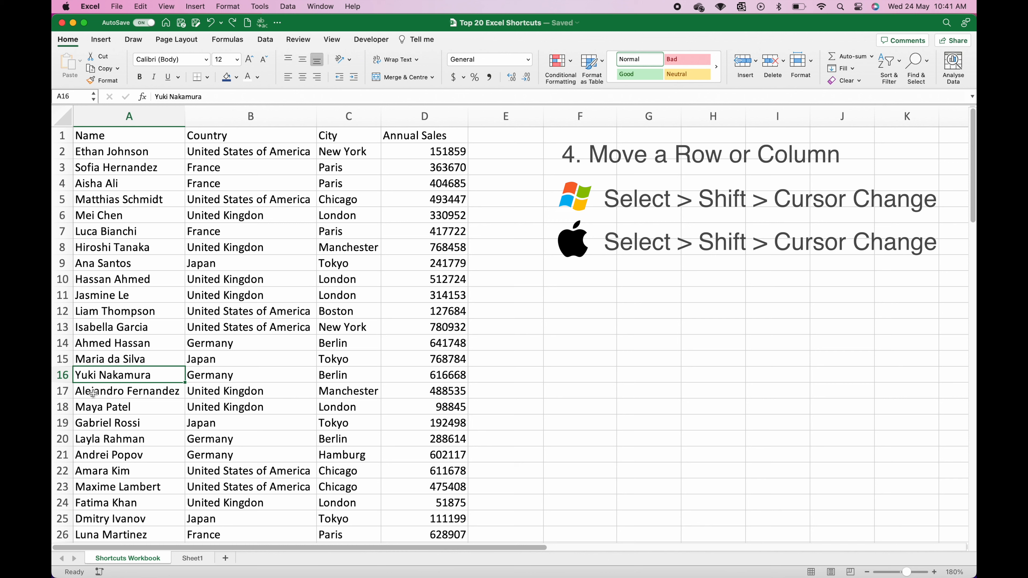
left_click(61, 375)
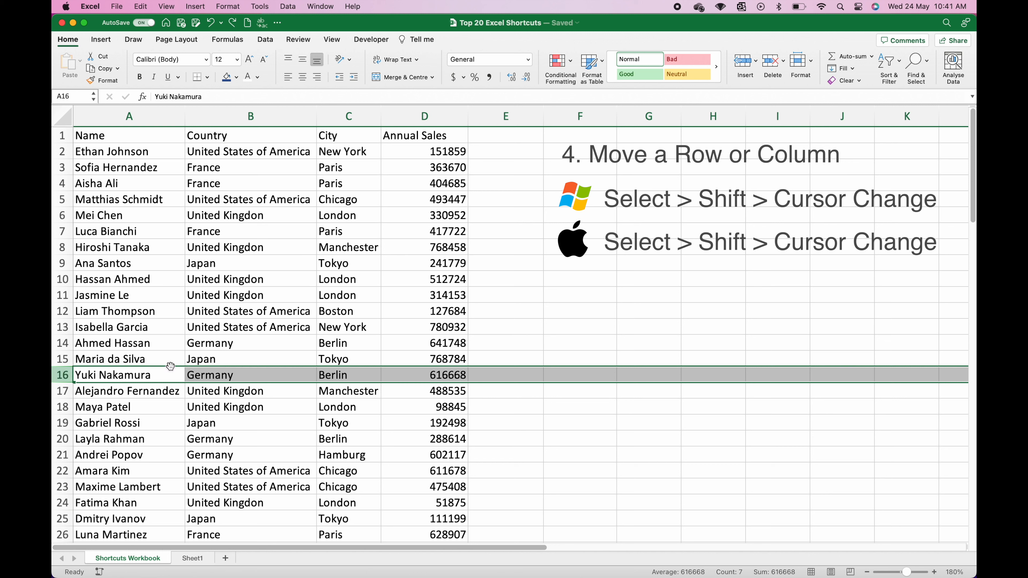
left_click_drag(170, 366, 168, 446)
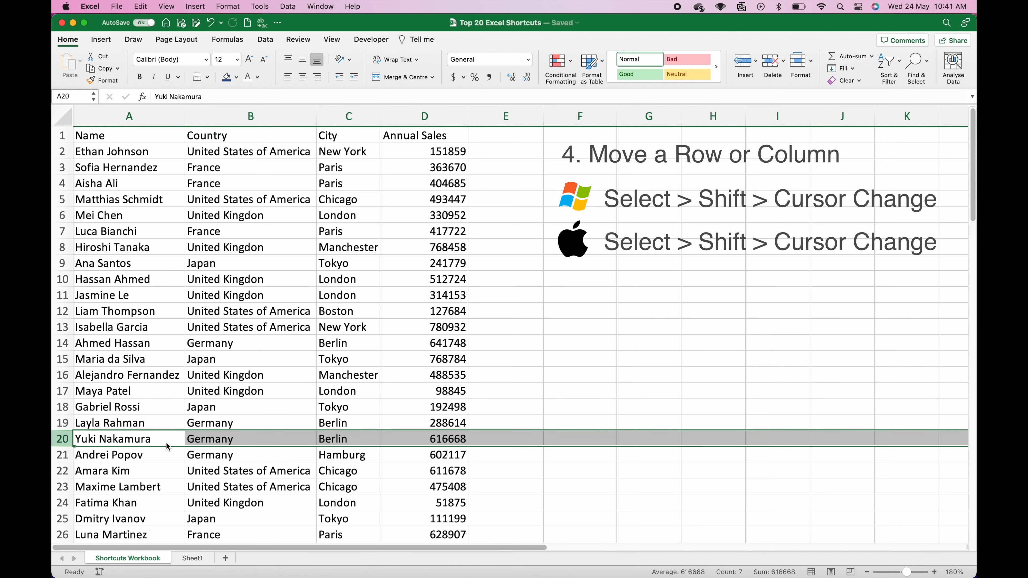
key("super+z")
left_click(272, 118)
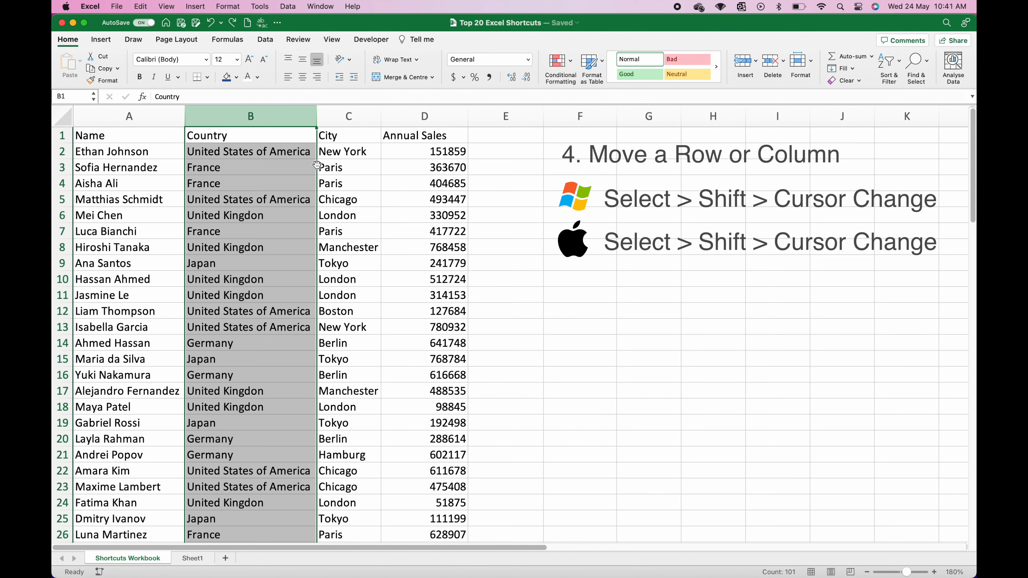
left_click_drag(318, 168, 377, 170)
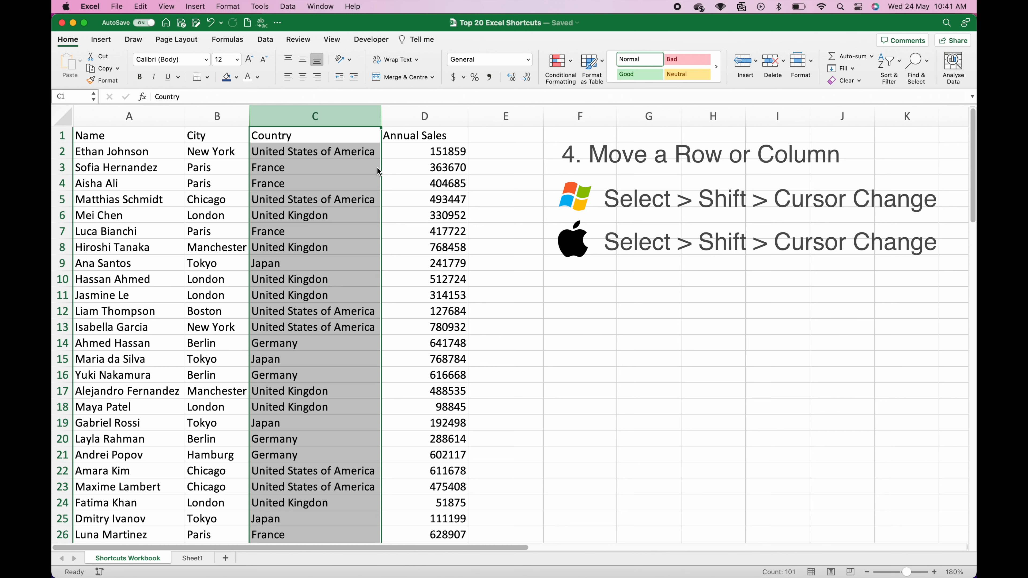
key("super+z")
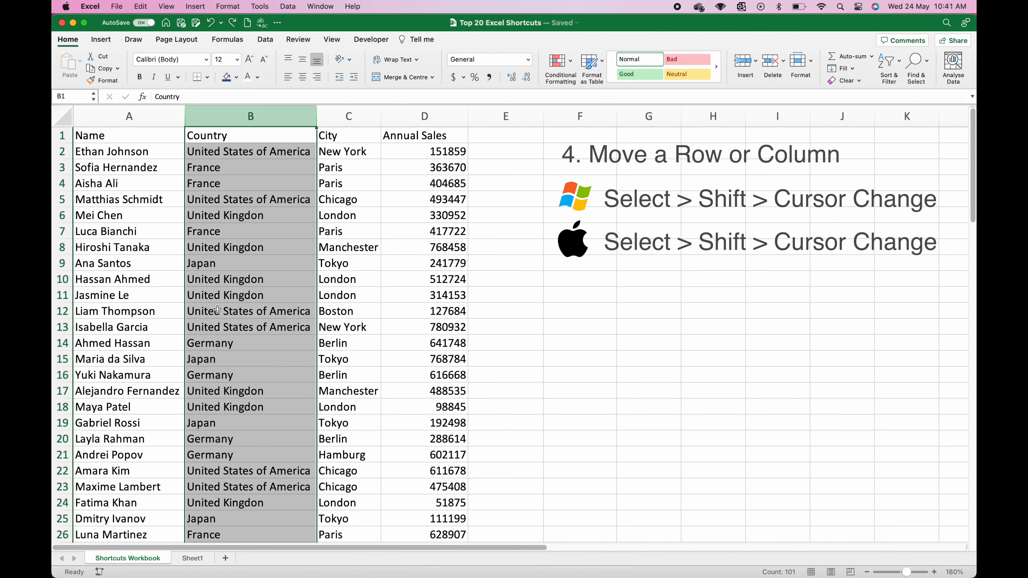
left_click(117, 380)
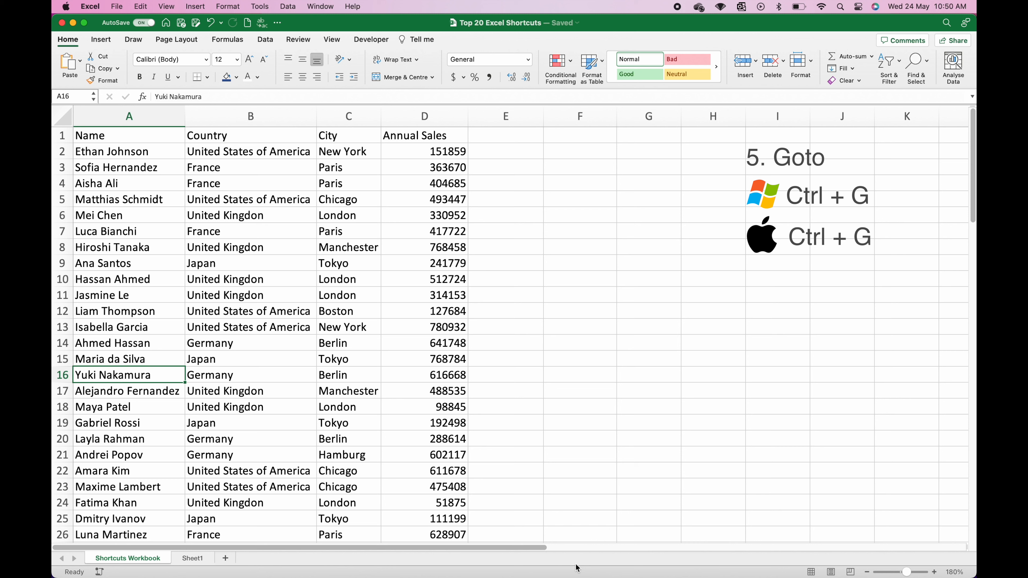
key("ctrl+g")
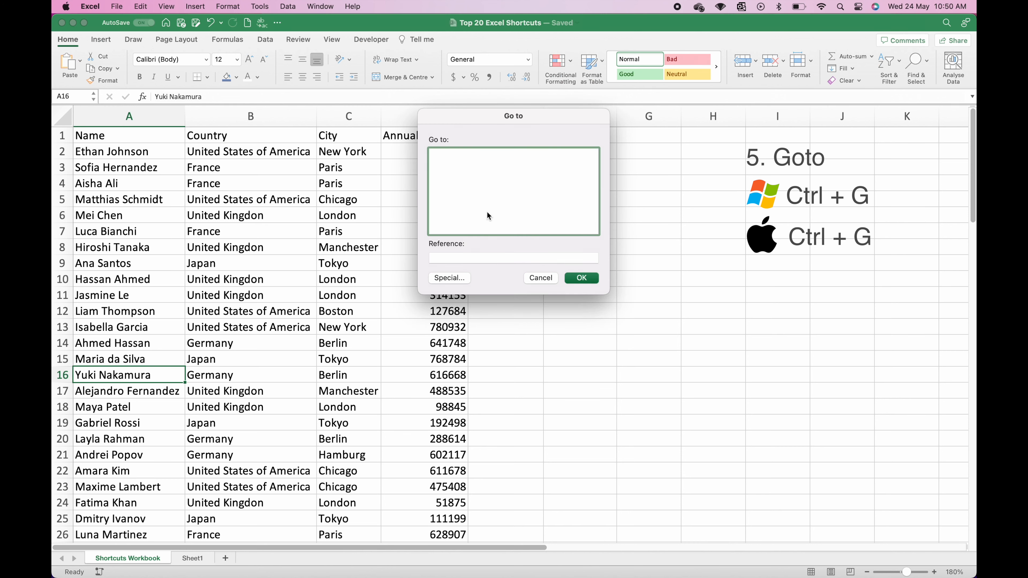
left_click(477, 258)
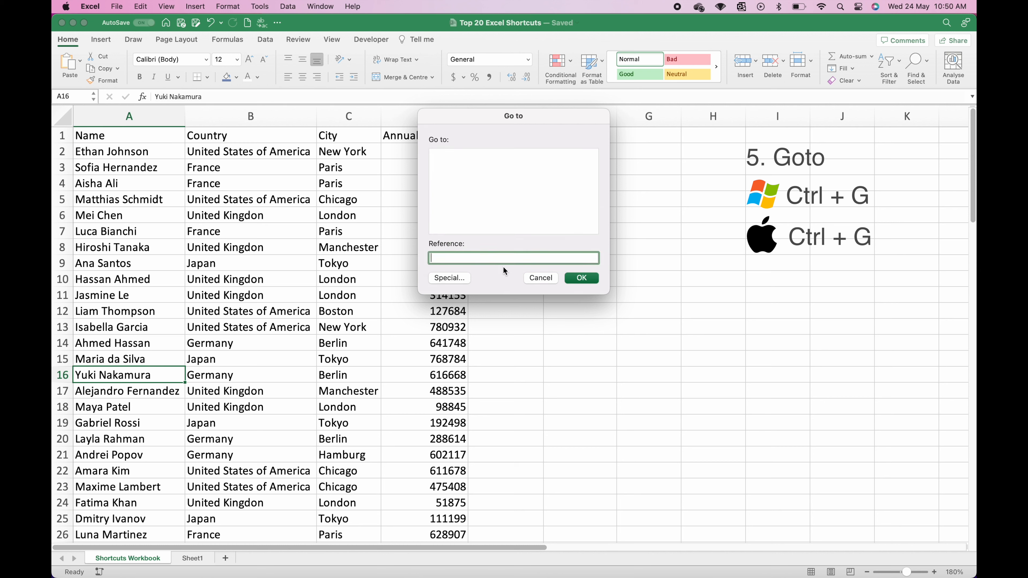
type("A1")
left_click(591, 280)
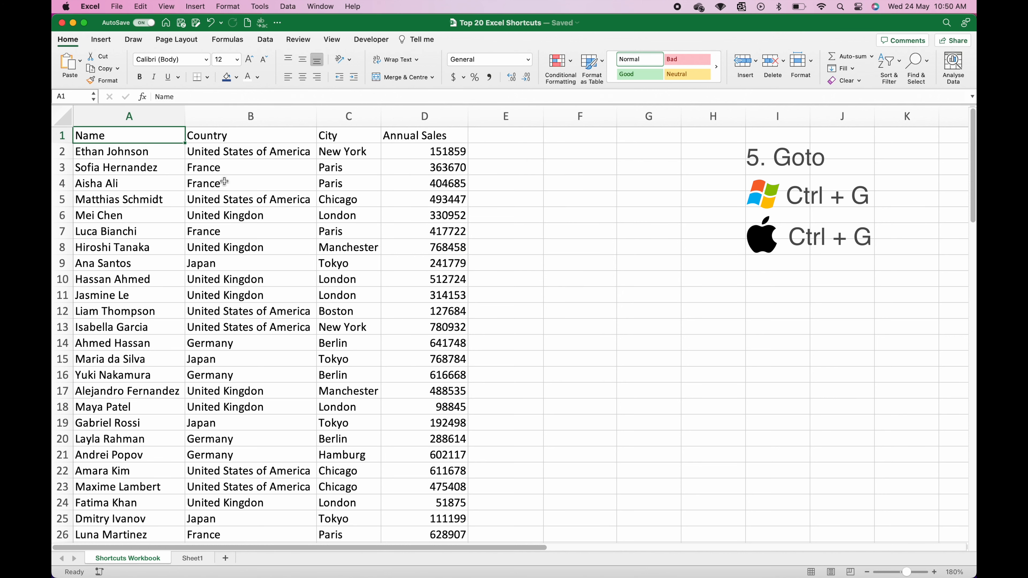
key("ctrl+g")
double_click(431, 257)
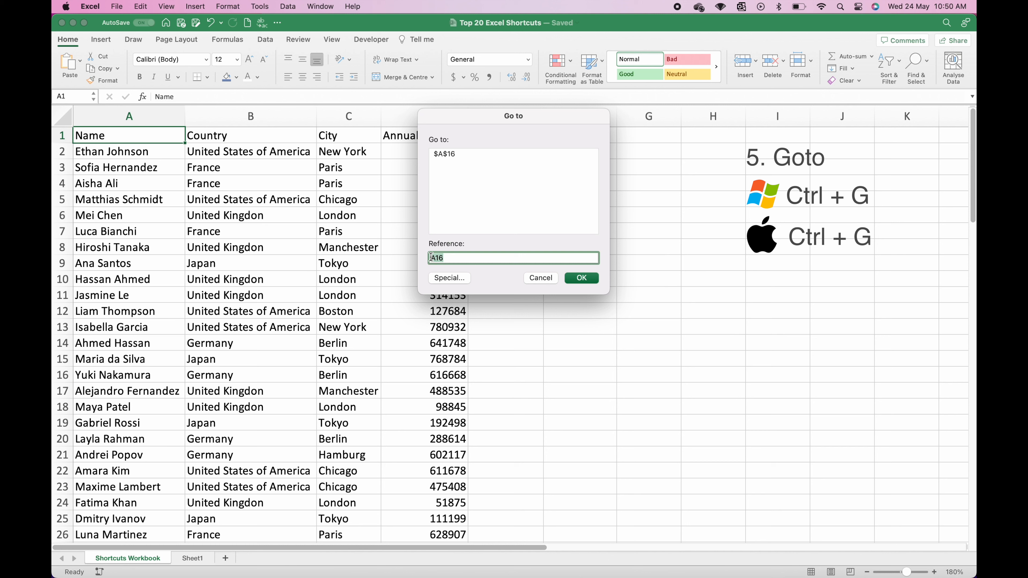
type("c10")
key("Return")
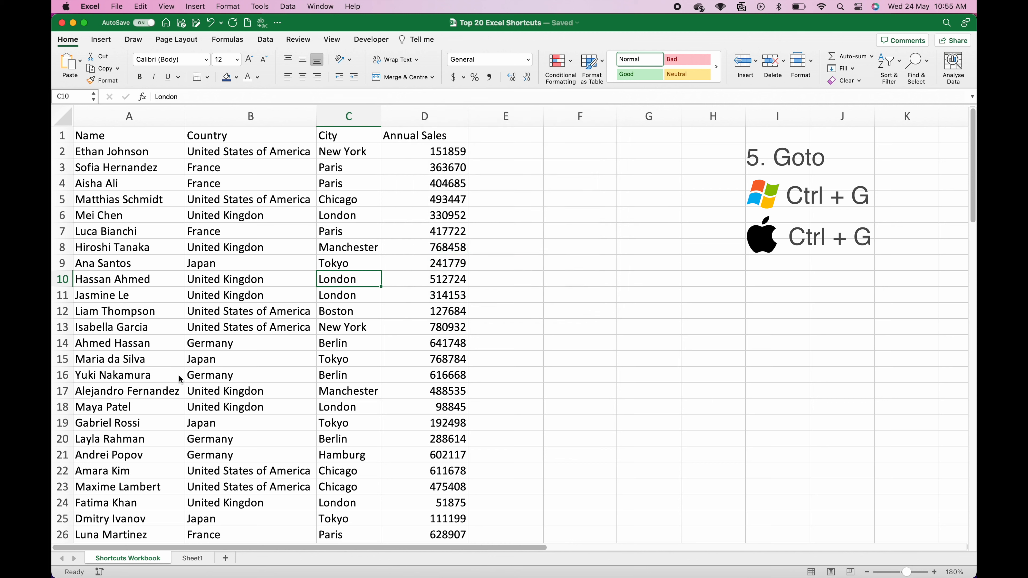
left_click(141, 378)
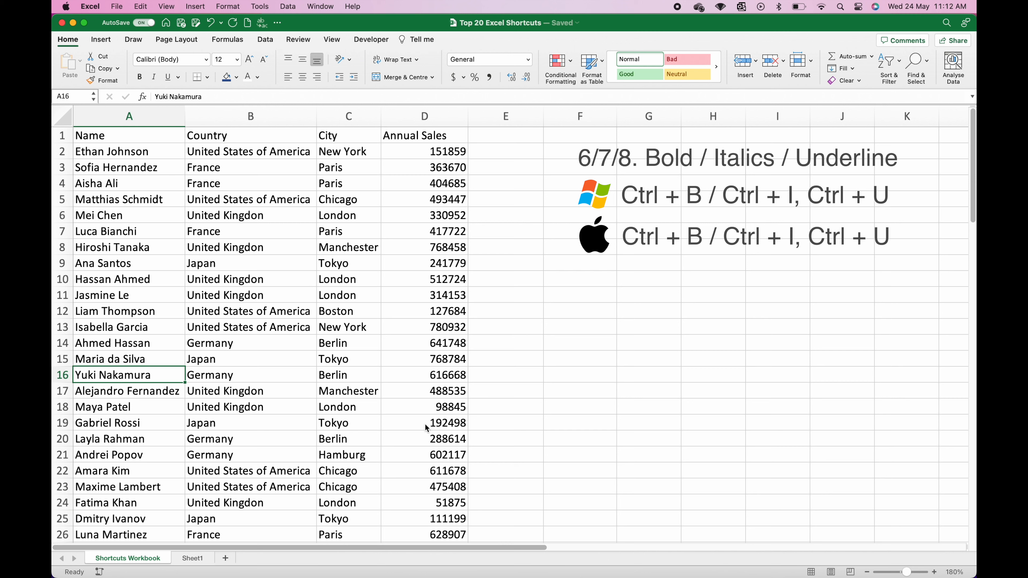
left_click_drag(146, 139, 394, 140)
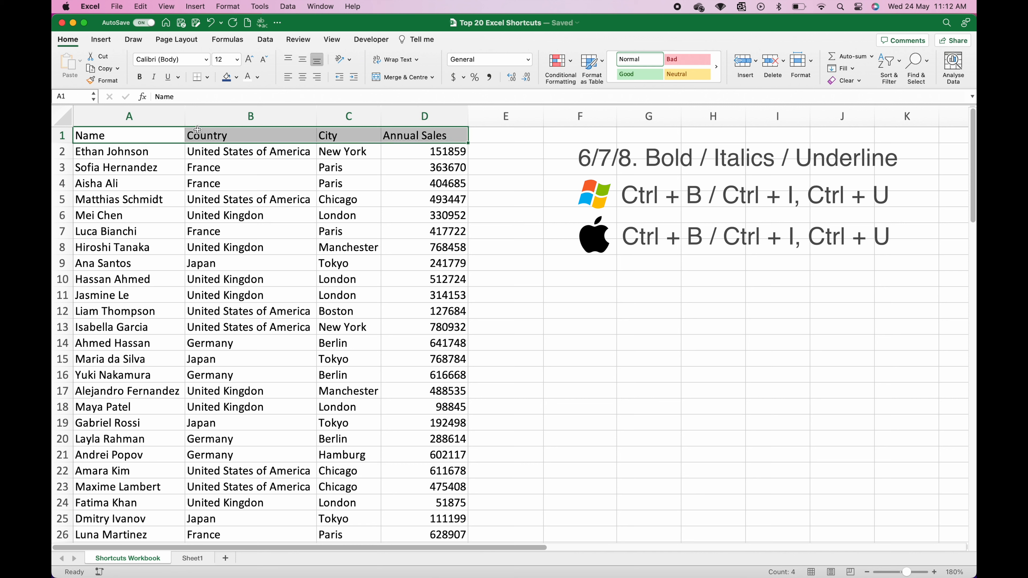
left_click(140, 77)
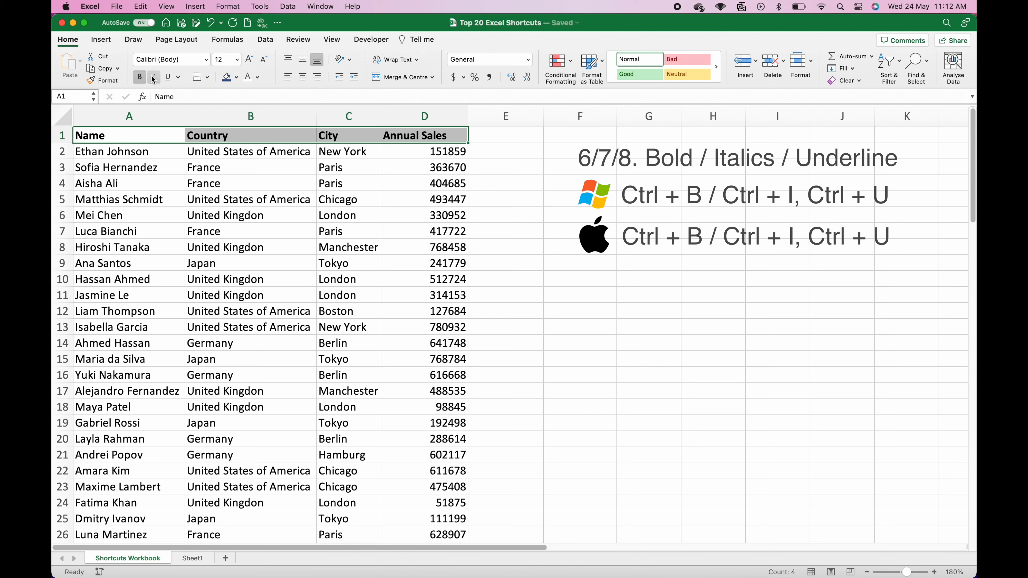
left_click(153, 77)
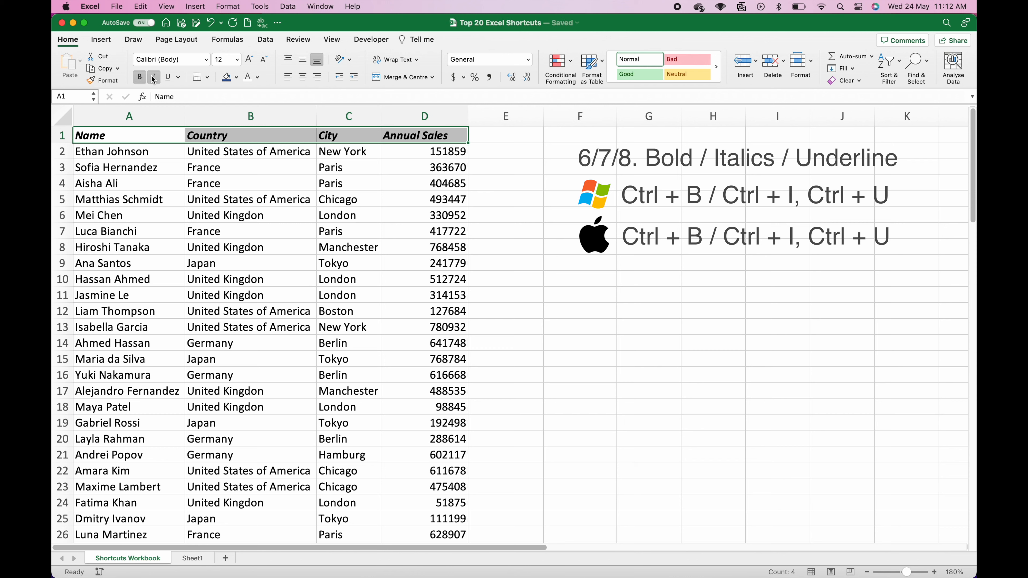
left_click(170, 78)
left_click(166, 200)
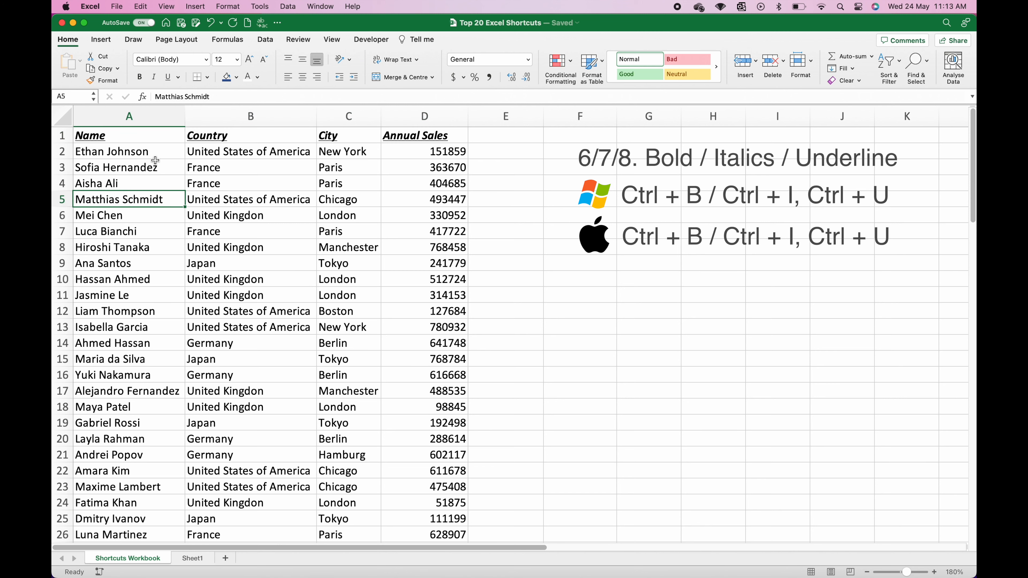
left_click_drag(147, 137, 390, 132)
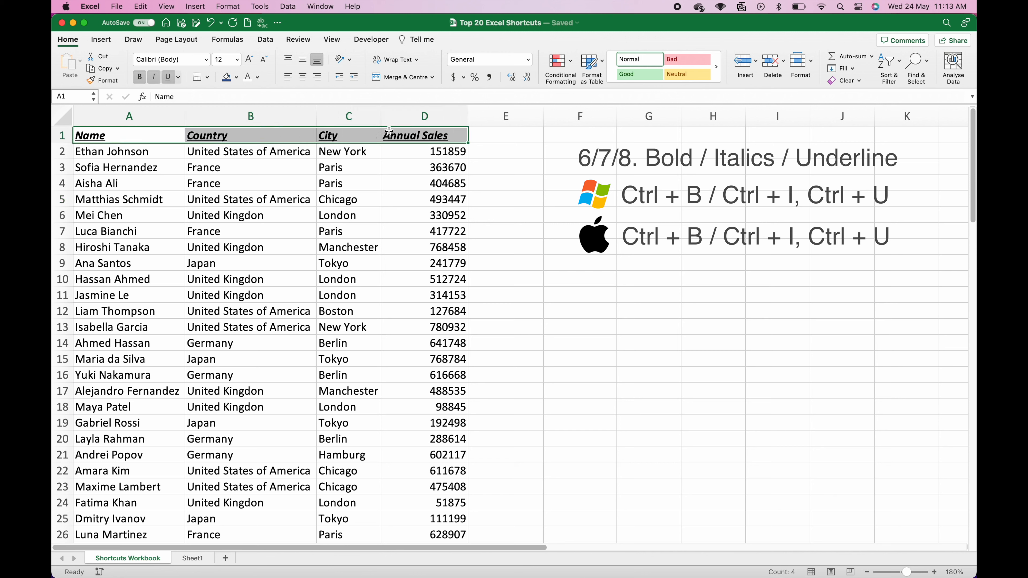
left_click(167, 77)
left_click(153, 77)
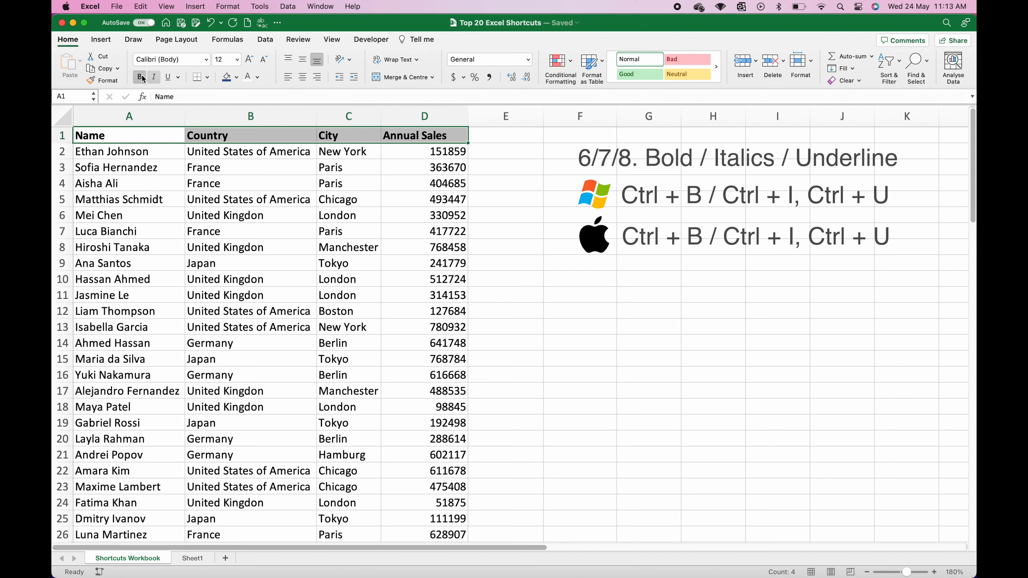
left_click(139, 77)
Step: Select header cells A1:D1 and apply bold, italic and underline
left_click(125, 372)
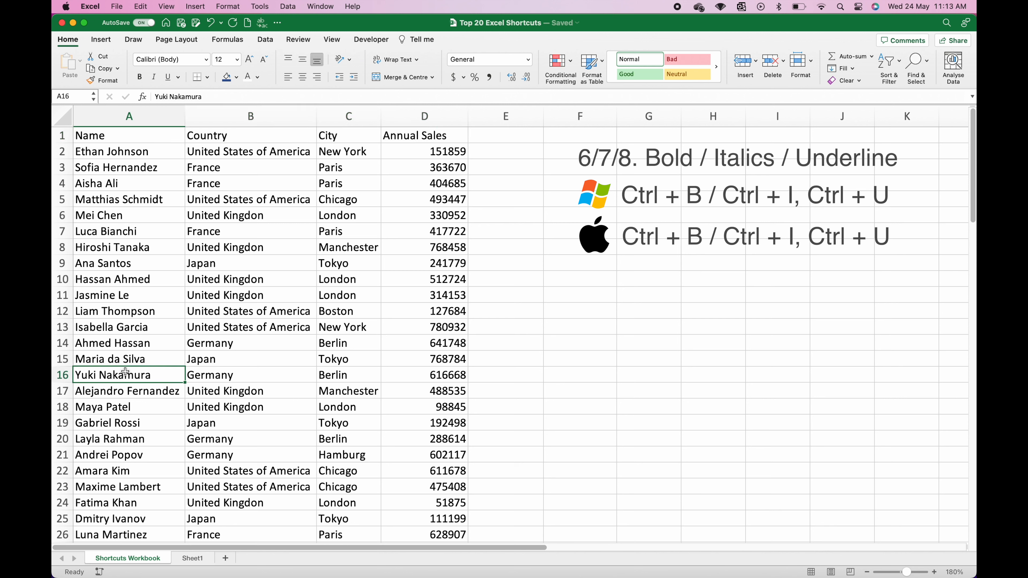
left_click_drag(146, 139, 411, 141)
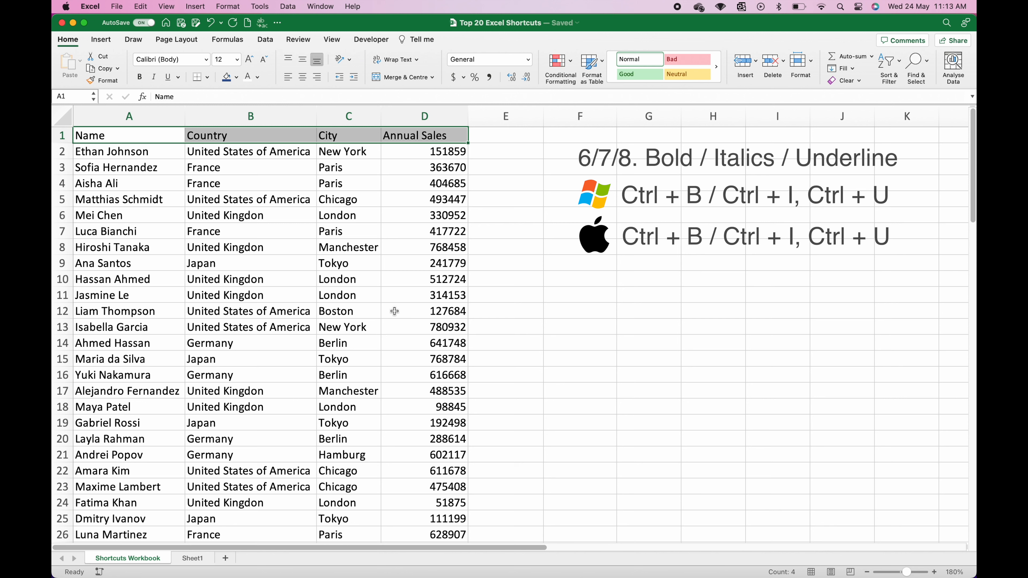
key("ctrl+b")
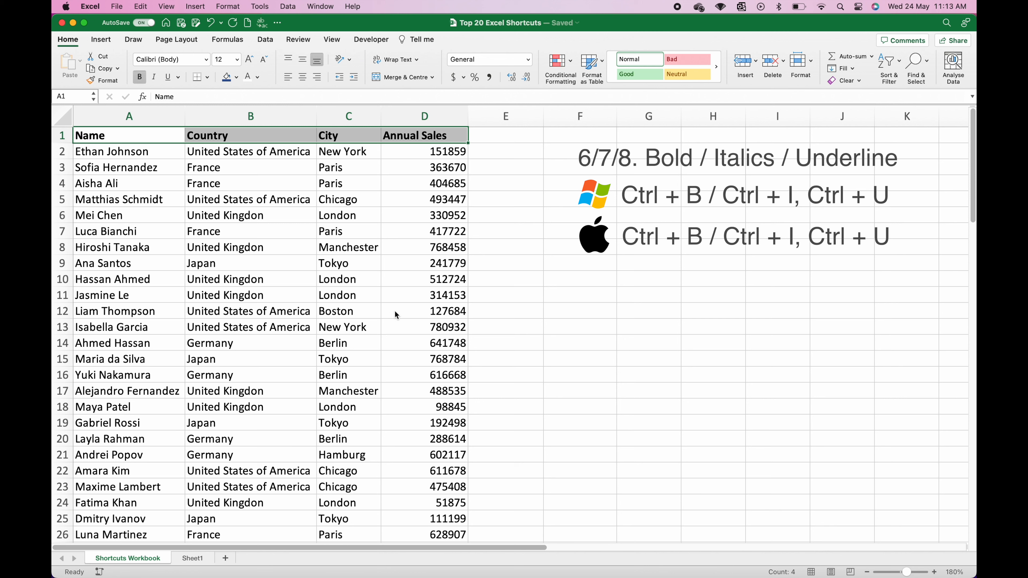
key("ctrl+i")
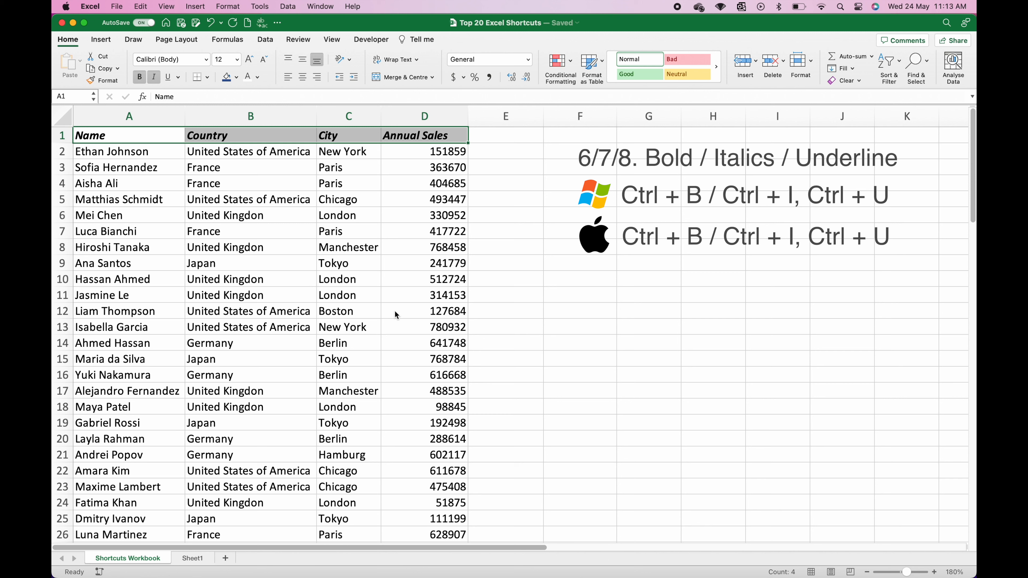
key("ctrl+u")
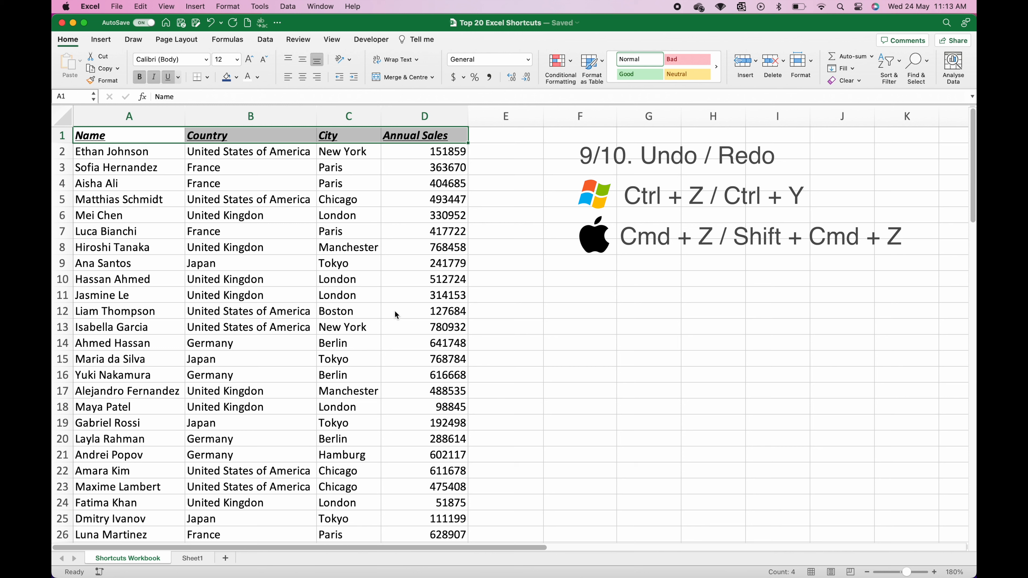
key("super+z")
key("super+z")
key("super+z")
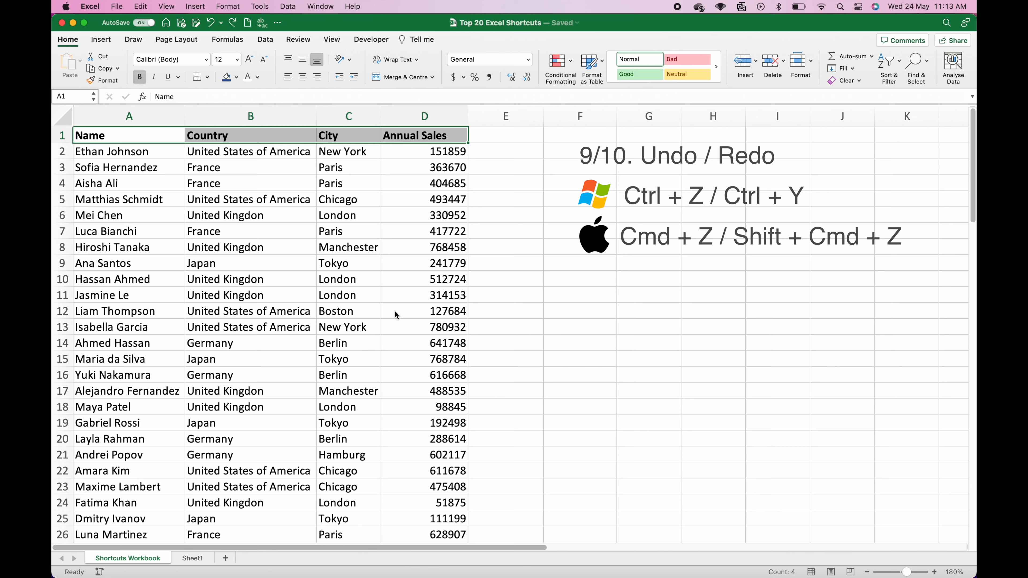
left_click(337, 356)
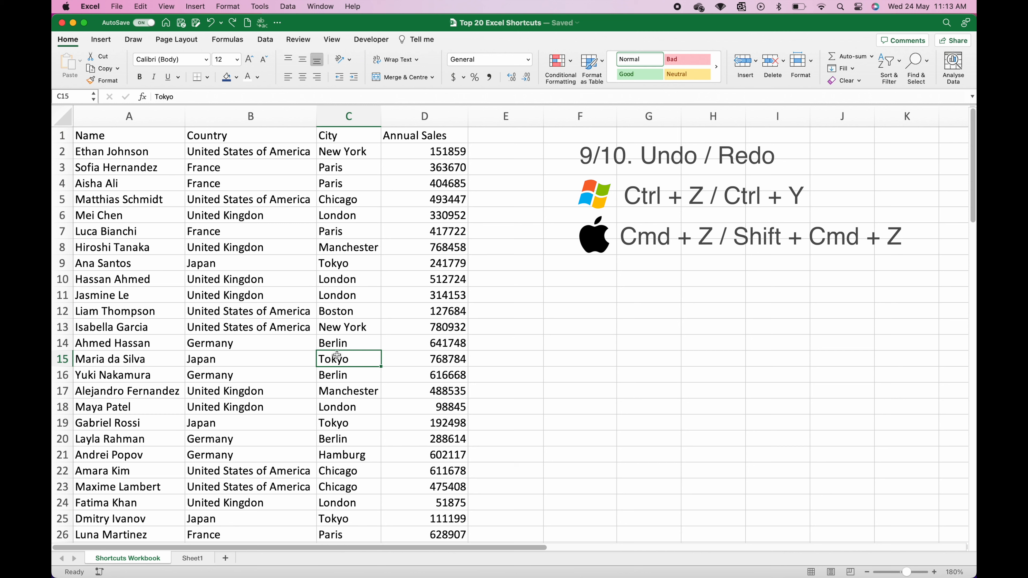
key("shift+super+z")
key("shift+super+z")
key("shift+super+z")
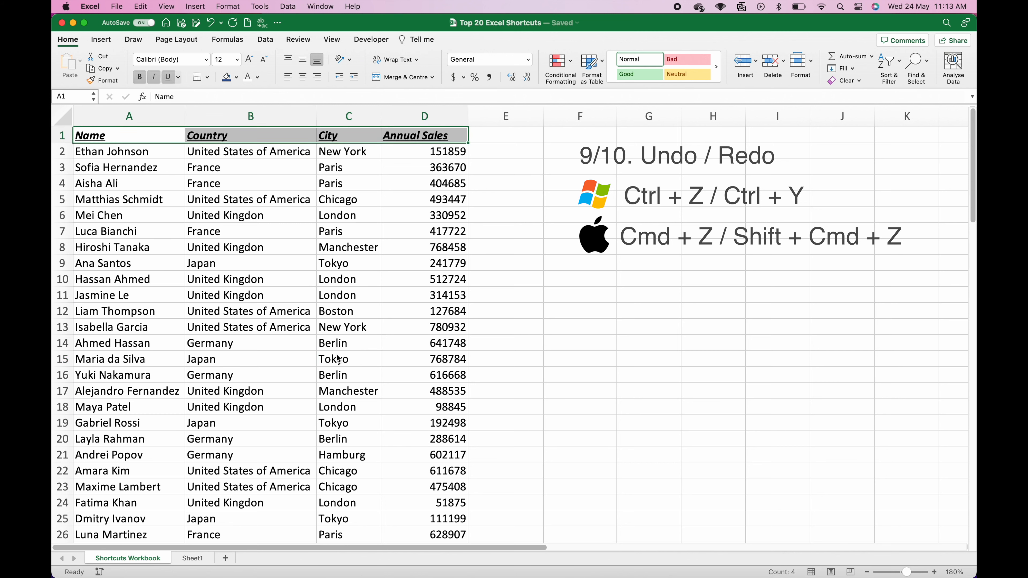
key("super+z")
key("super+z")
key("super+z")
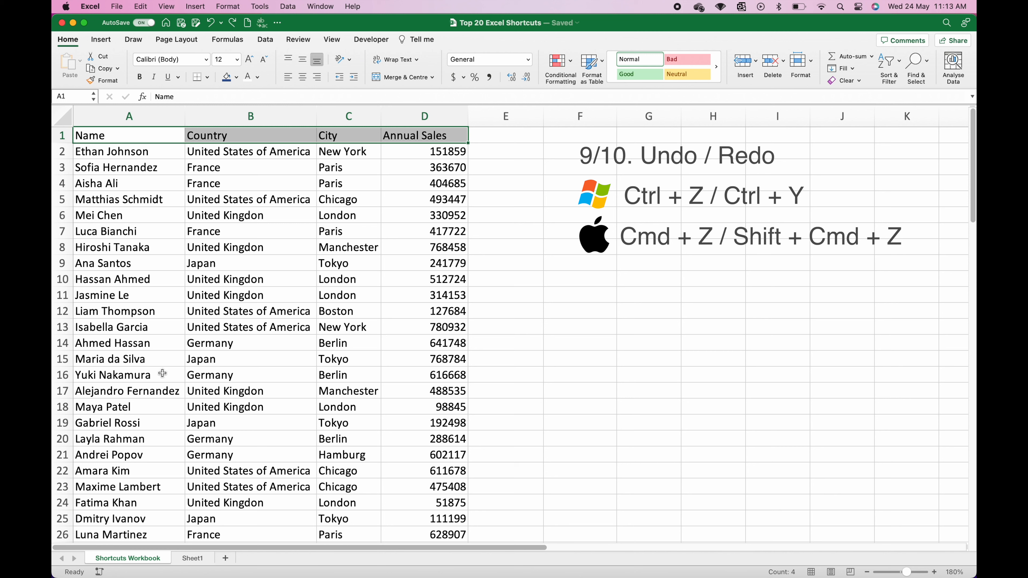
left_click(162, 372)
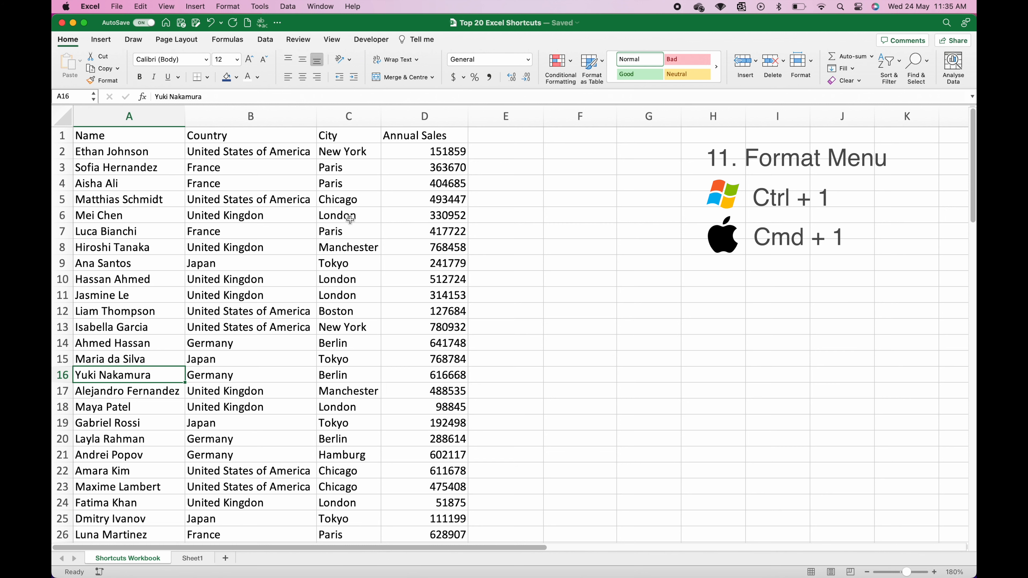
Step: Give A1:D1 a dark blue fill and white font colour through Format Cells
left_click_drag(421, 138, 133, 135)
key("super+1")
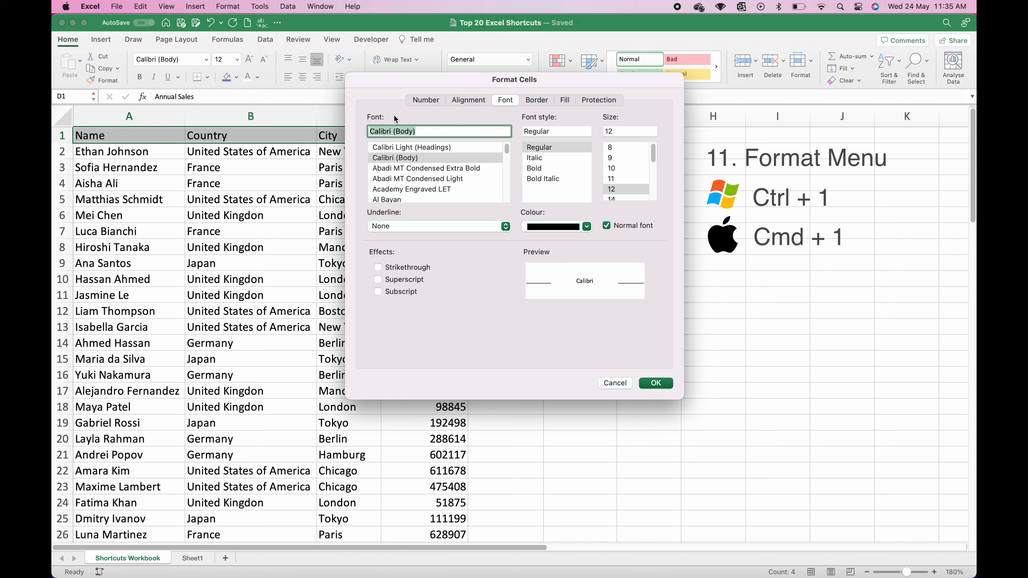
left_click_drag(447, 81, 355, 170)
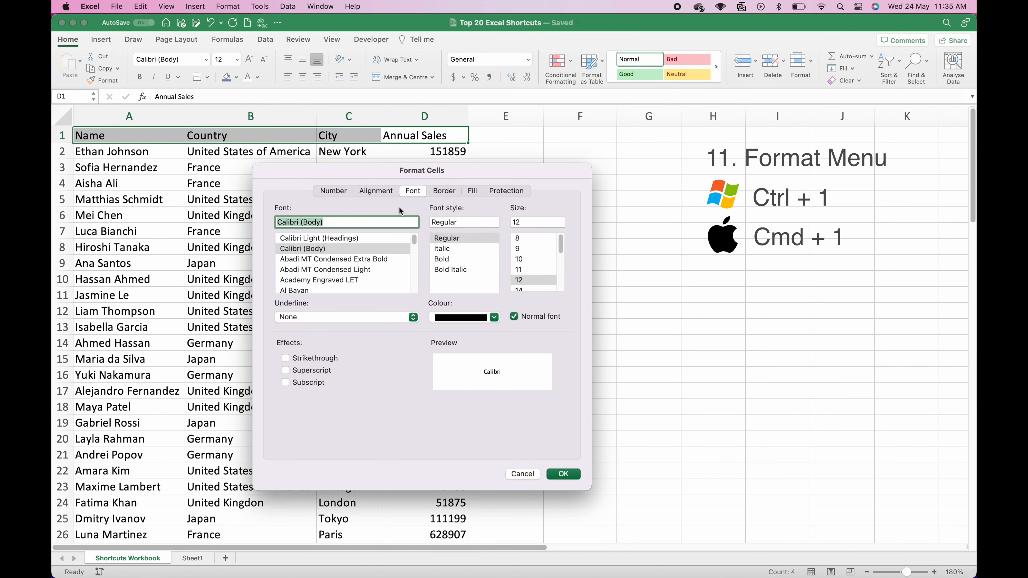
left_click(472, 190)
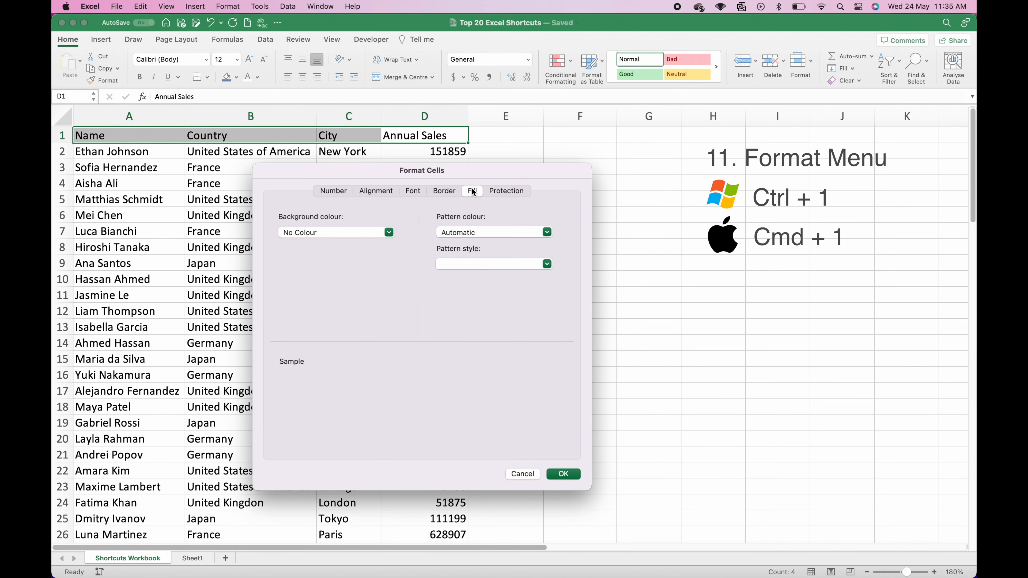
left_click(360, 233)
left_click(331, 326)
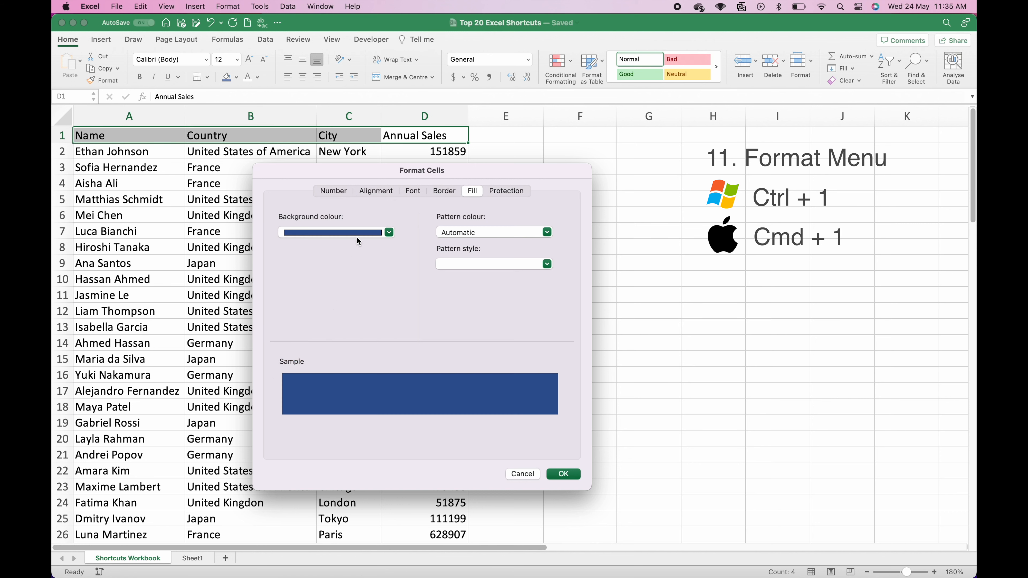
left_click(413, 194)
left_click(447, 318)
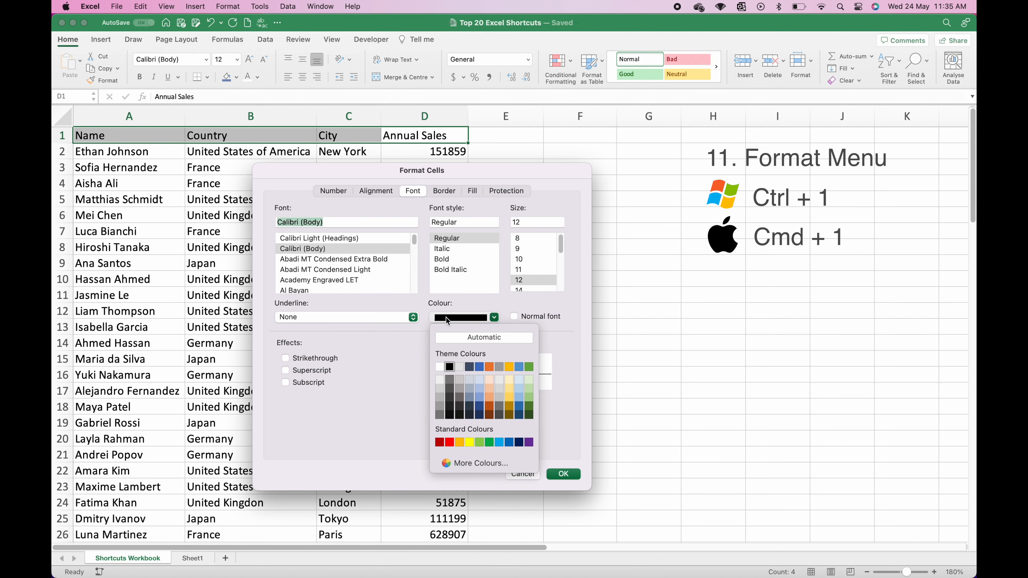
left_click(441, 369)
left_click(562, 474)
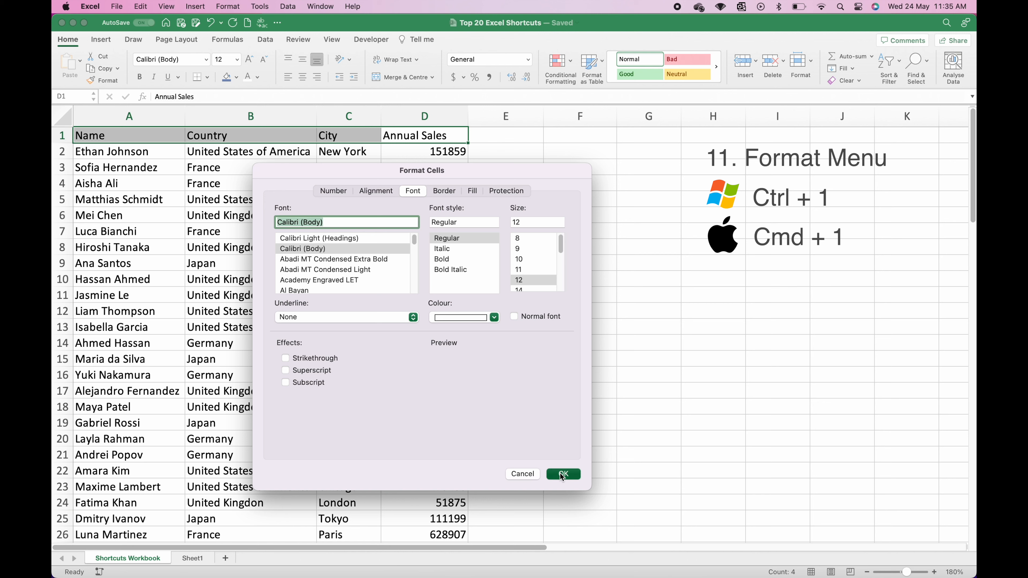
left_click(146, 372)
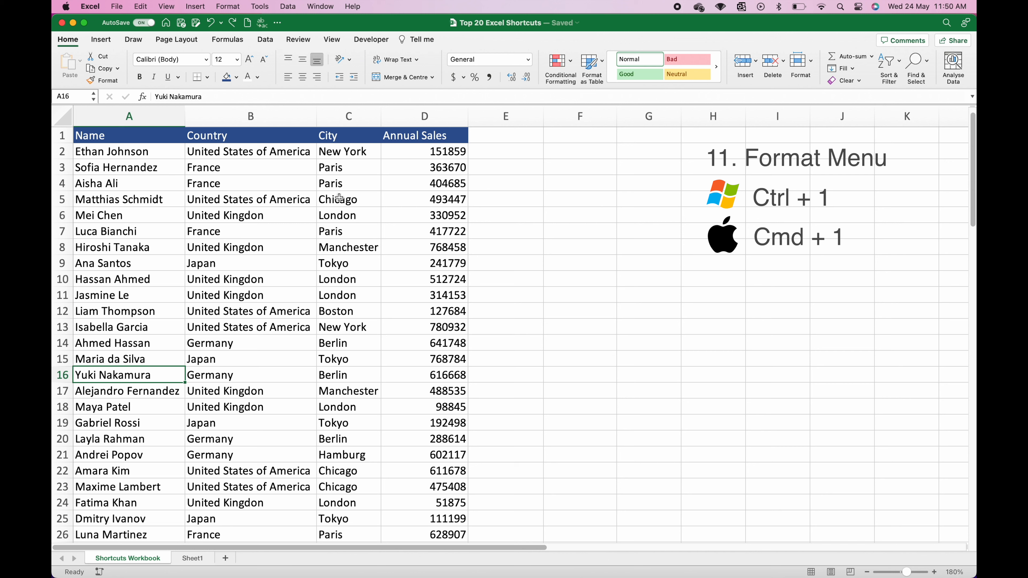
Step: Format D2:D101 as Accounting with 0 decimal places
left_click(410, 152)
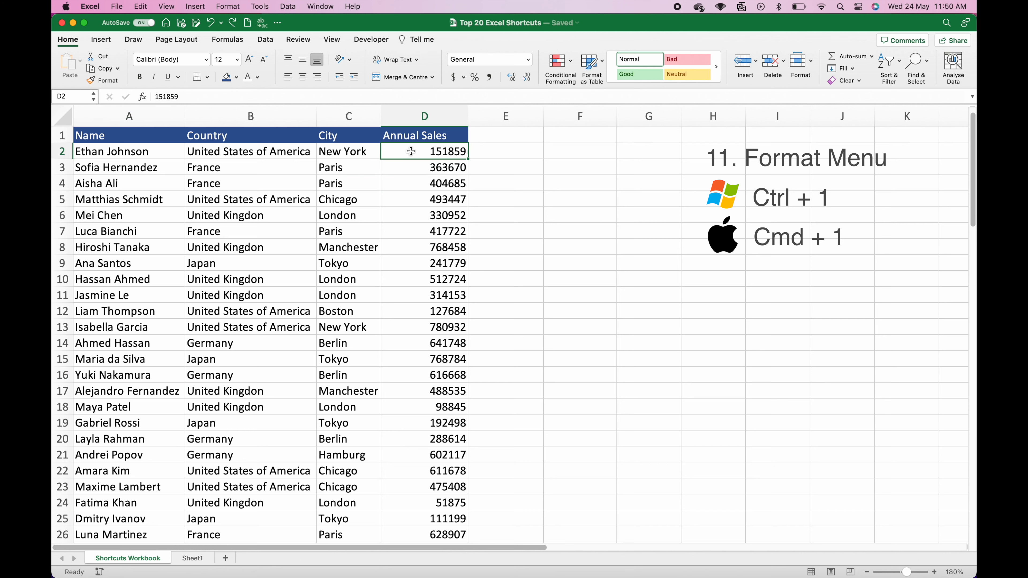
key("super+shift+Down")
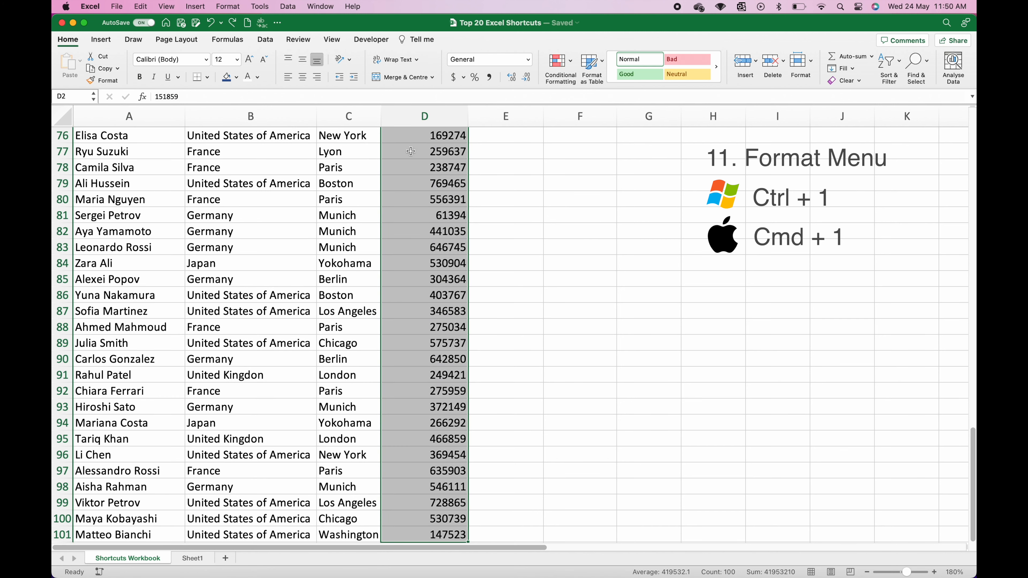
key("super+1")
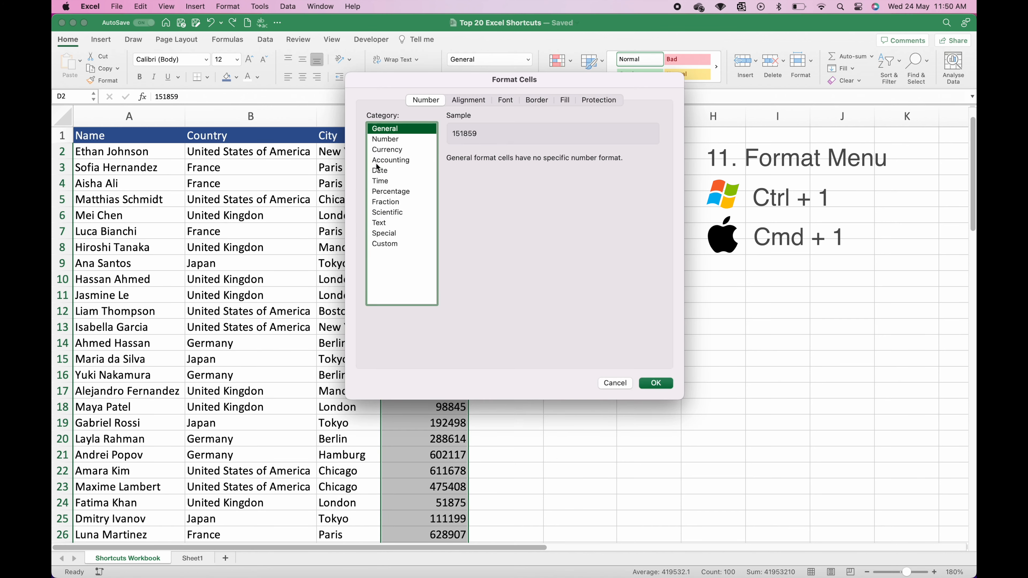
left_click(406, 161)
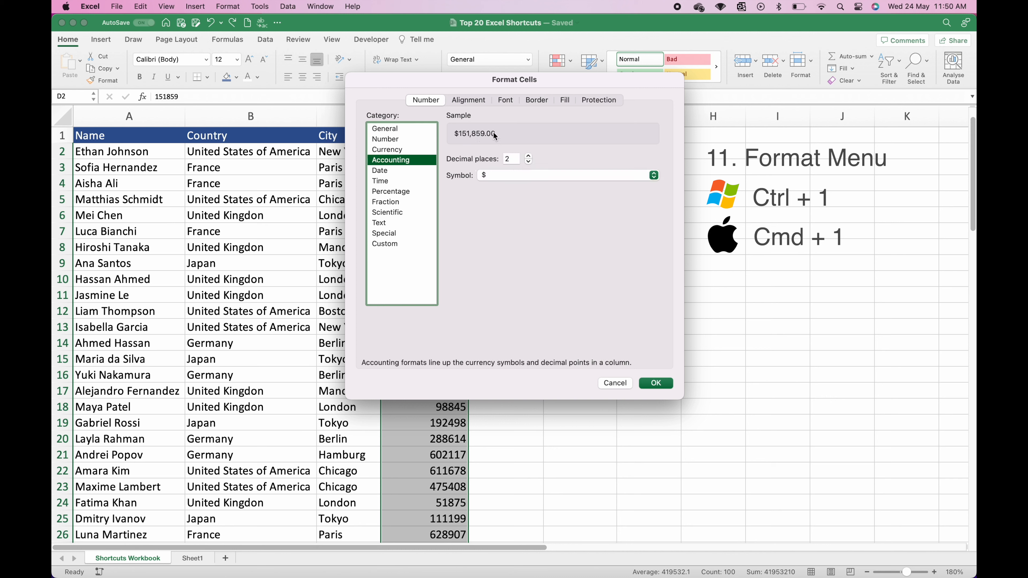
left_click(529, 162)
left_click(529, 162)
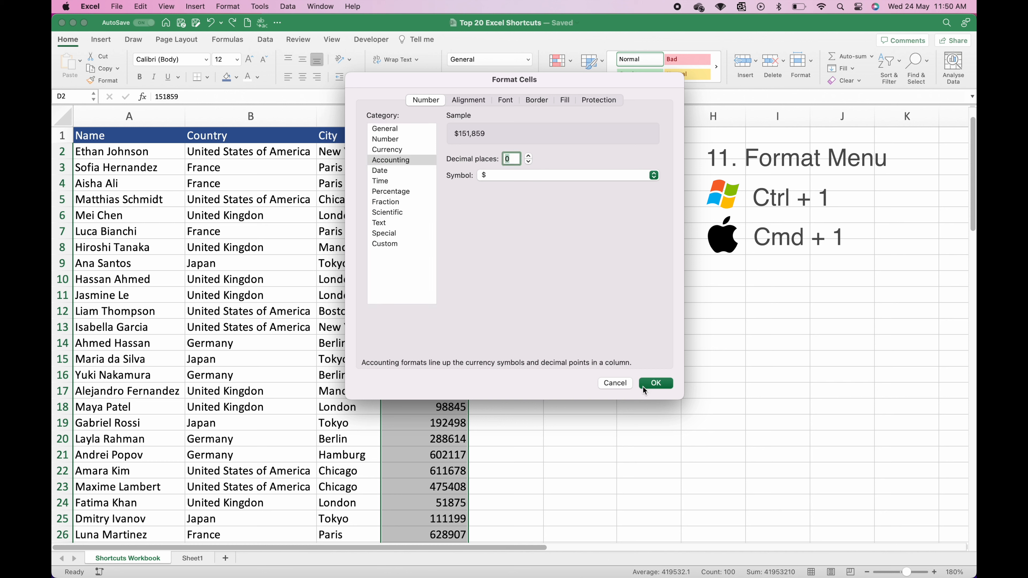
left_click(655, 383)
left_click(119, 380)
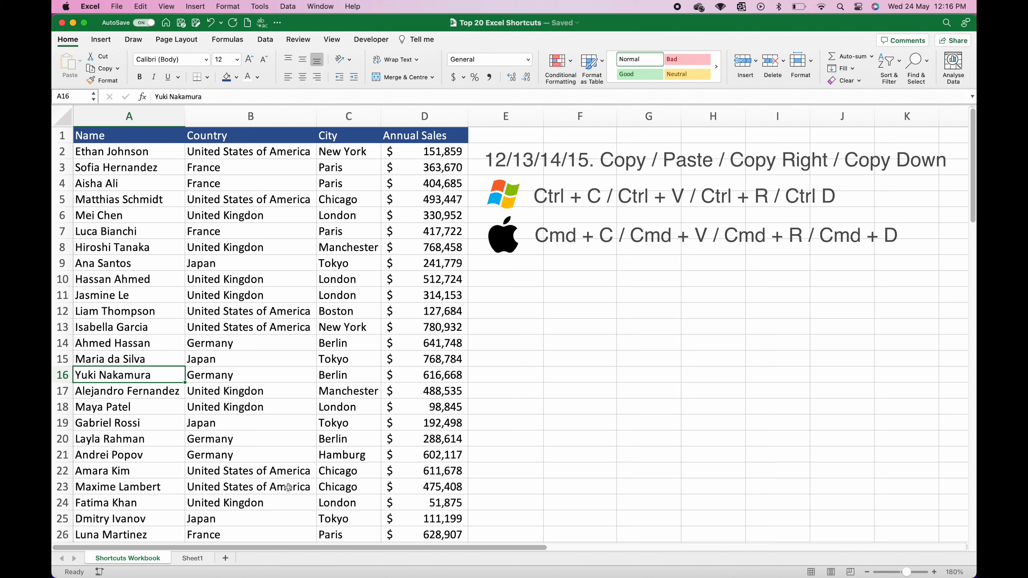
Step: Copy B12:B16 into E12 with the ribbon Copy and Paste buttons, then undo
left_click(228, 312)
left_click_drag(228, 311, 230, 373)
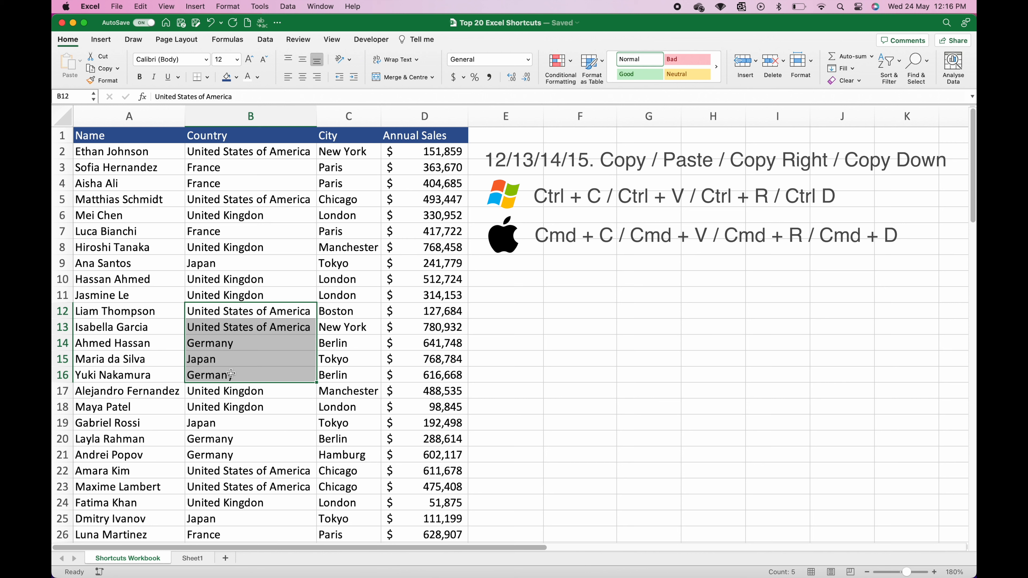
left_click(101, 68)
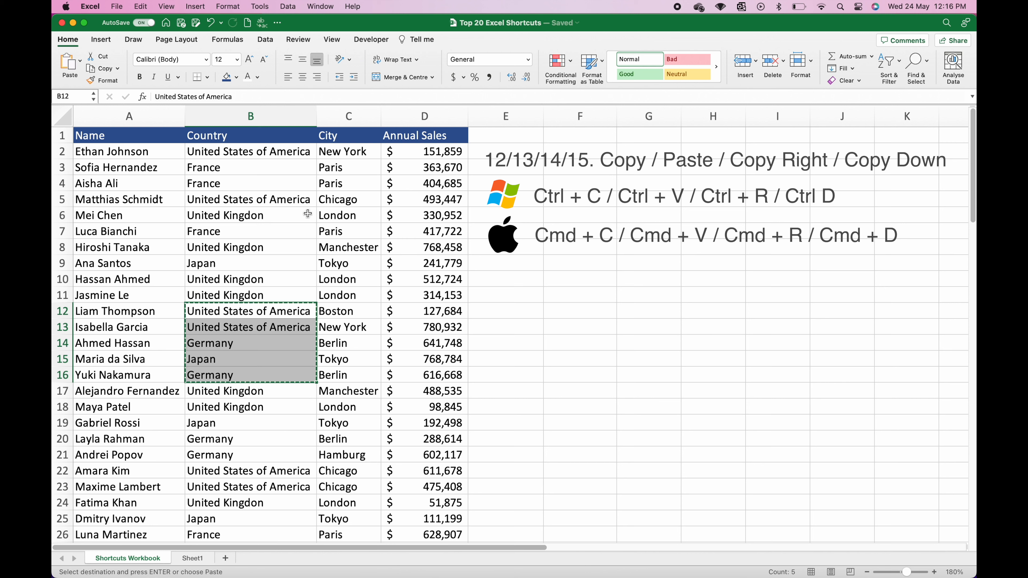
left_click(490, 314)
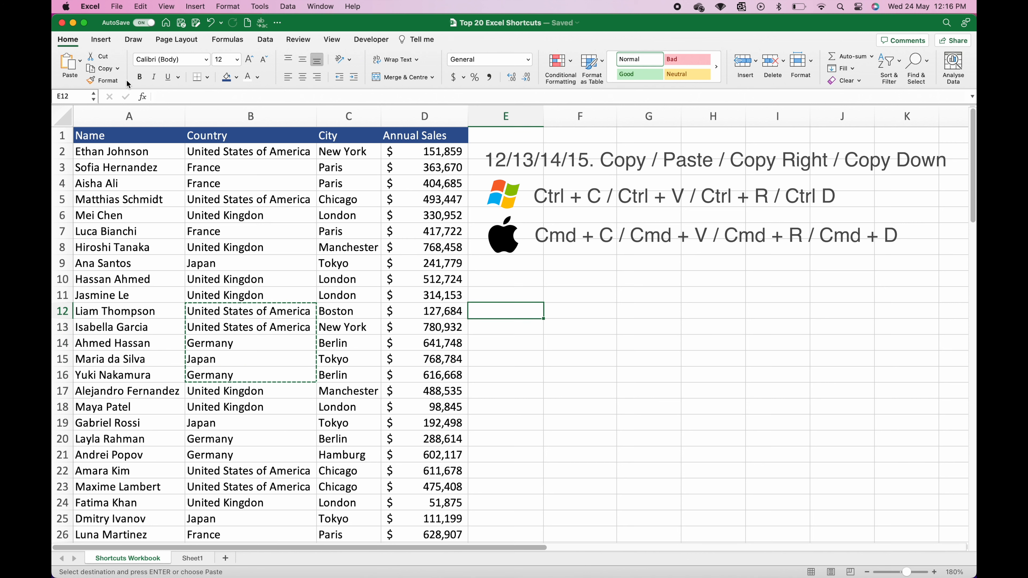
left_click(72, 65)
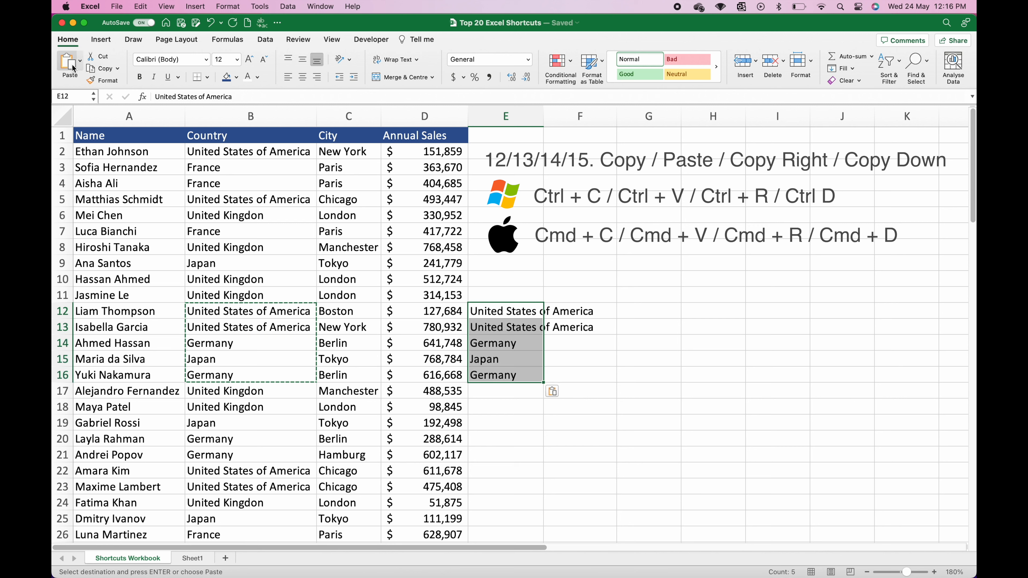
key("cmd+z")
Step: Copy B12:B16 into E12 through the right-click menu, then undo the paste
left_click(219, 324)
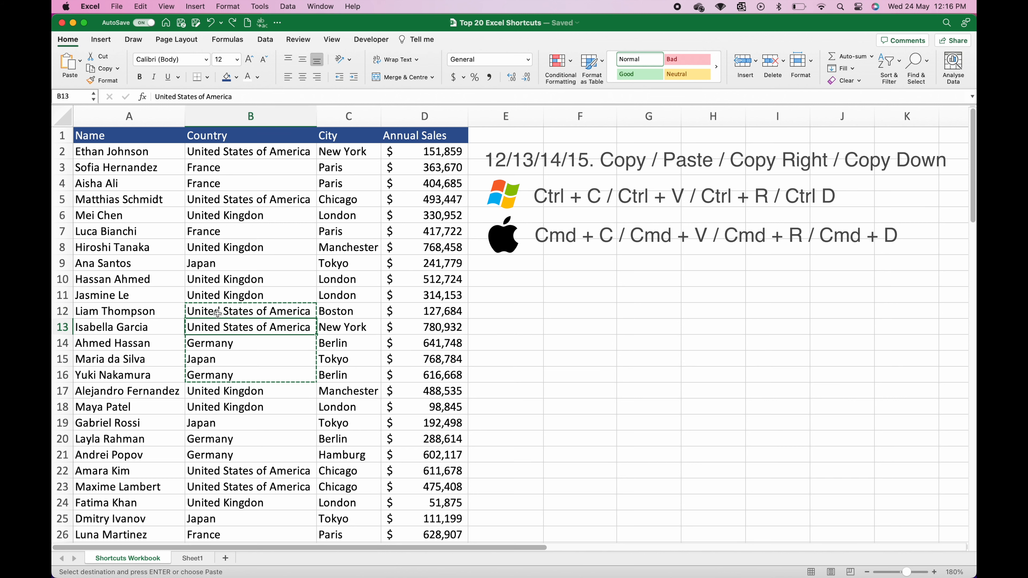
left_click_drag(218, 313, 225, 375)
right_click(226, 374)
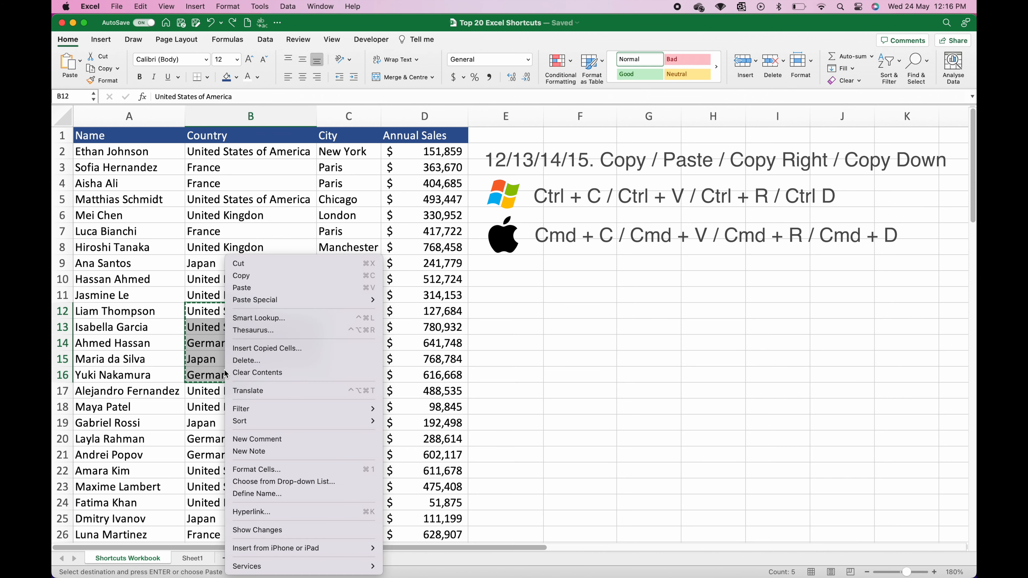
left_click(246, 278)
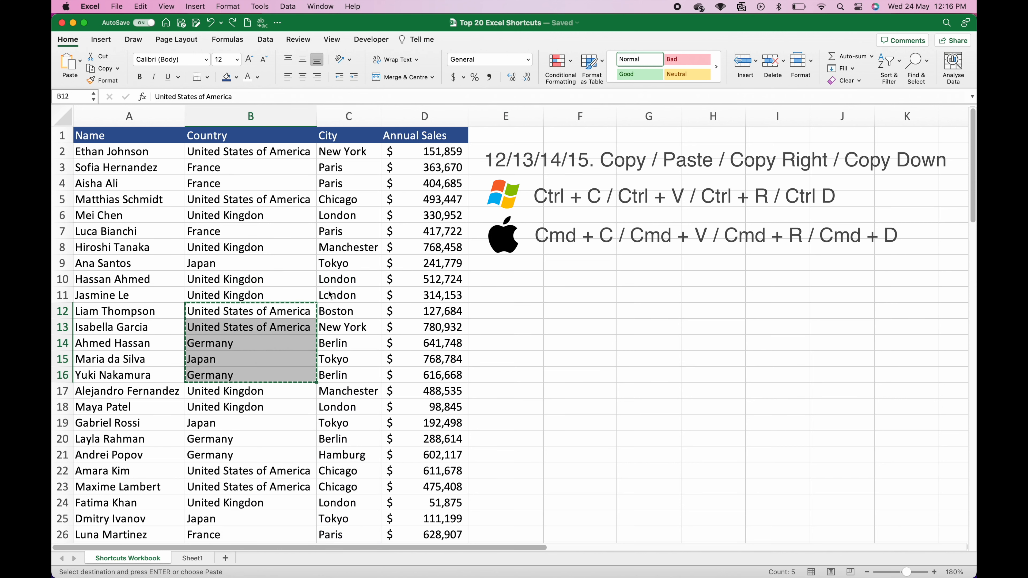
left_click(490, 315)
right_click(492, 315)
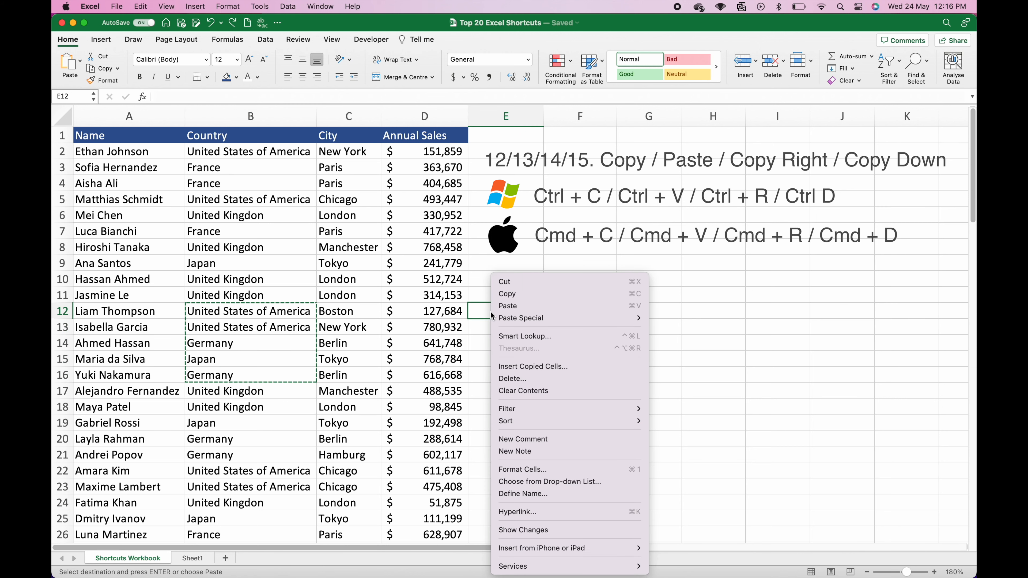
left_click(508, 306)
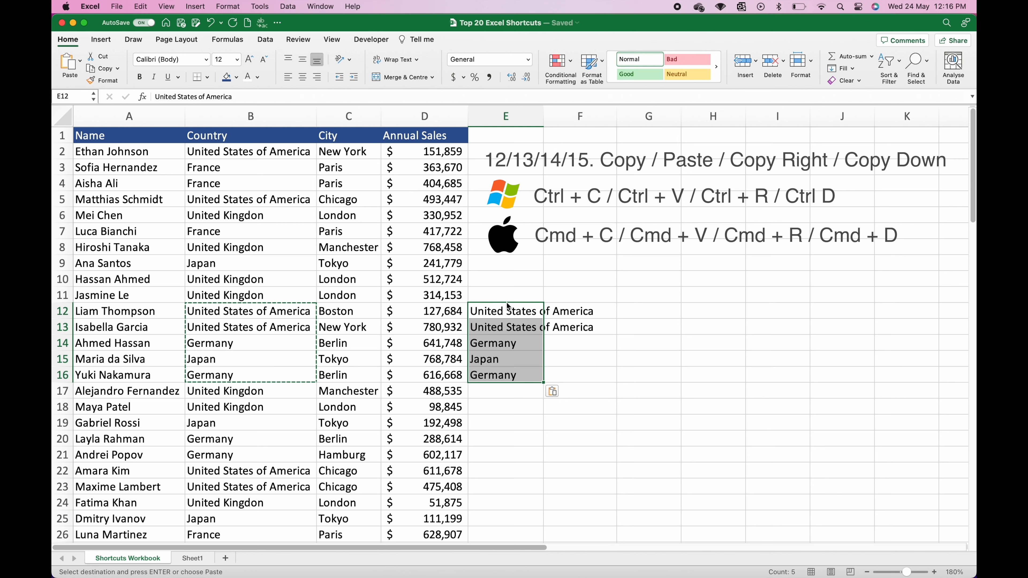
key("super+z")
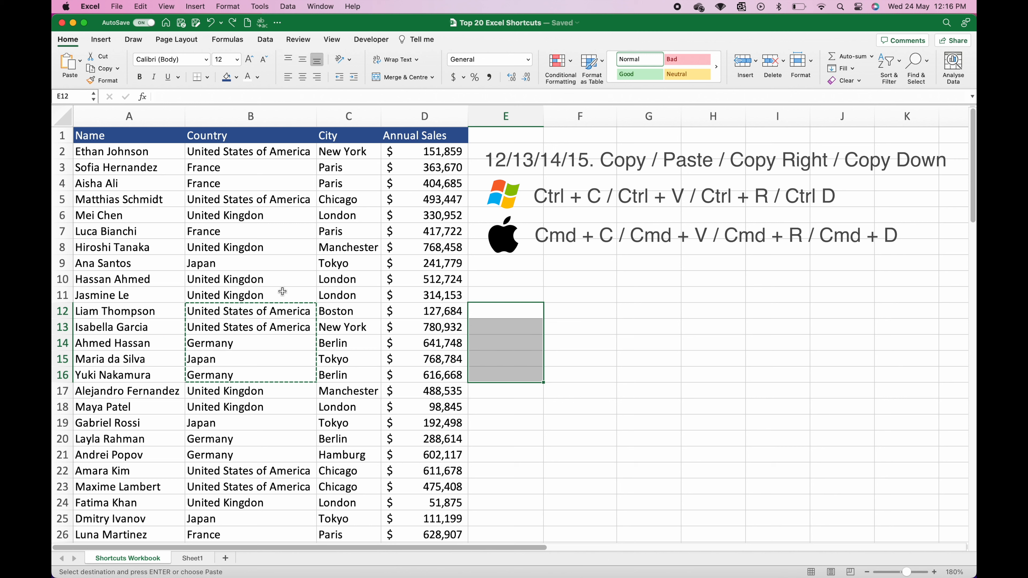
Step: Copy B12:B16 with Cmd+C and paste it into E12 with Cmd+V
left_click_drag(261, 313, 264, 376)
key("super+c")
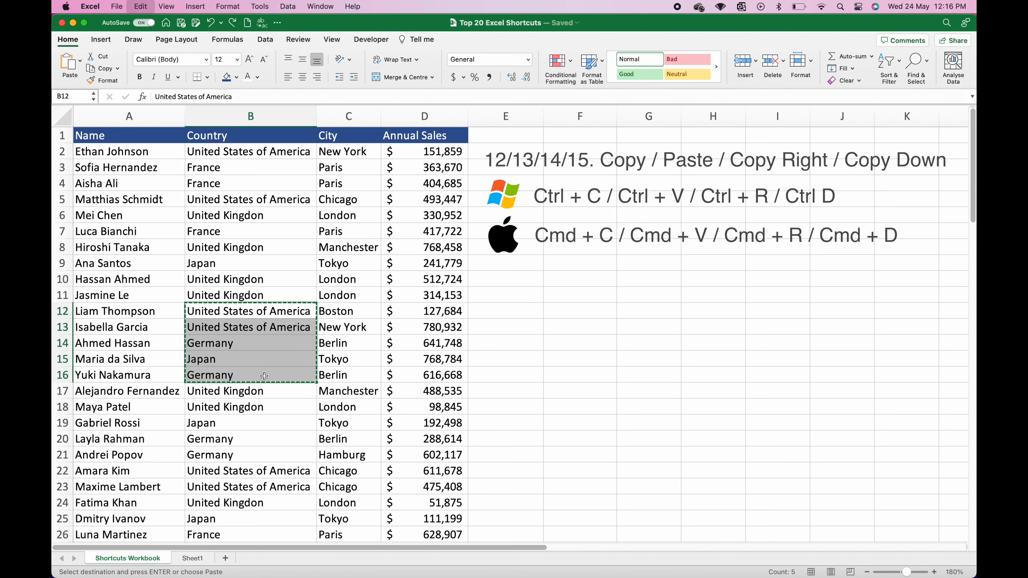
left_click(492, 310)
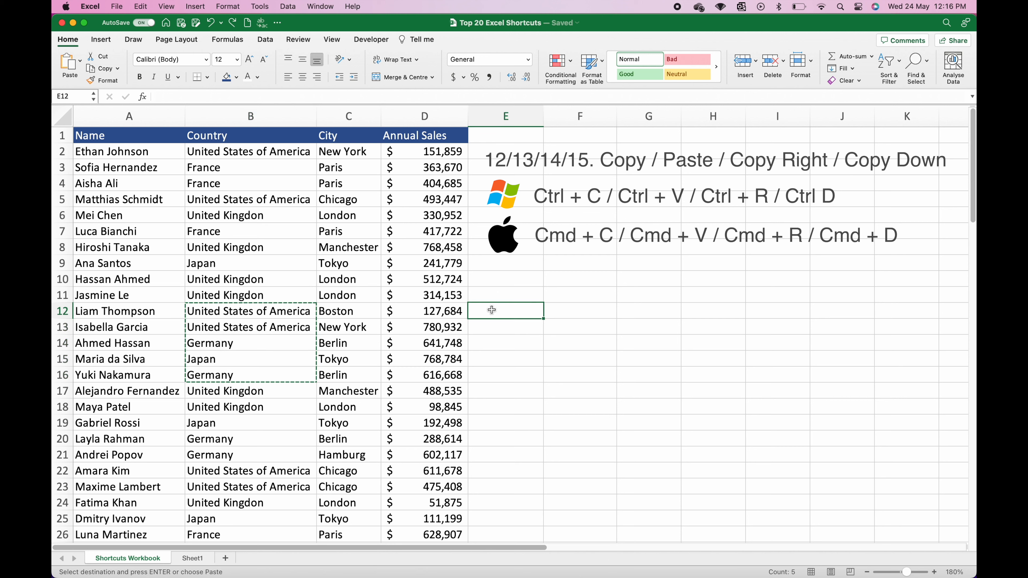
key("super+v")
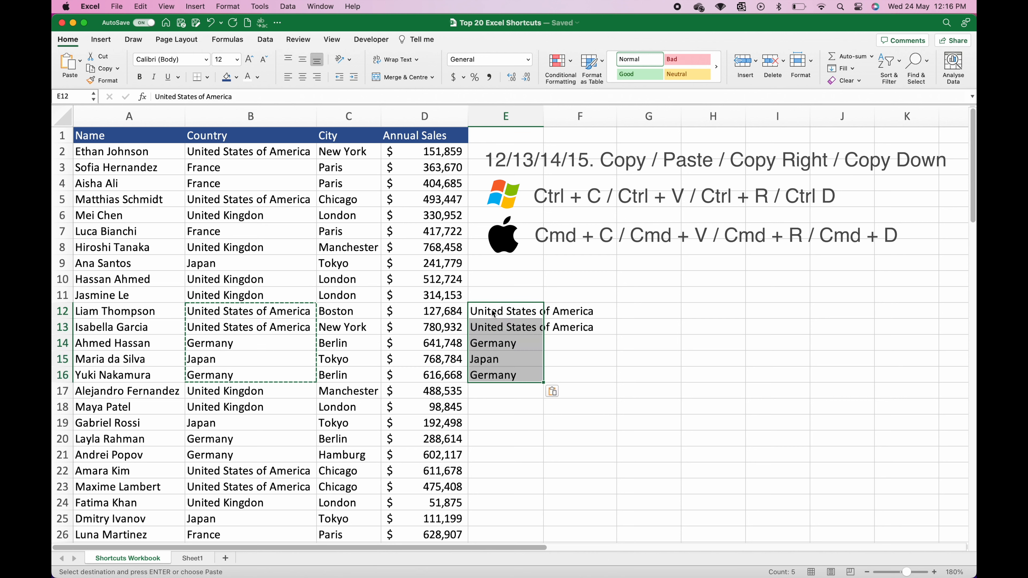
left_click(493, 314)
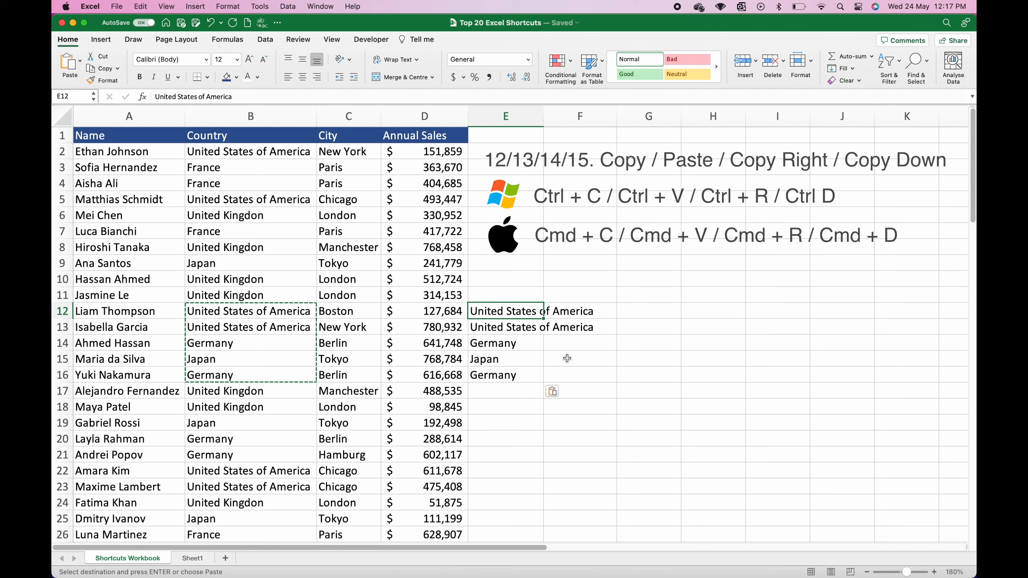
left_click(568, 376)
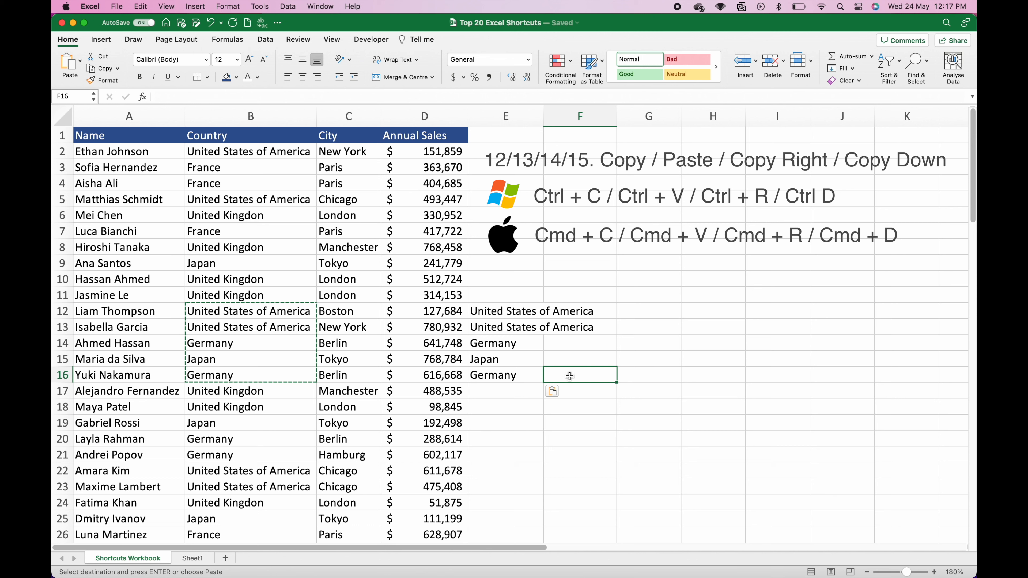
Step: Fill Germany from E16 and Japan from E15 right into F16 and F15
left_click(516, 378)
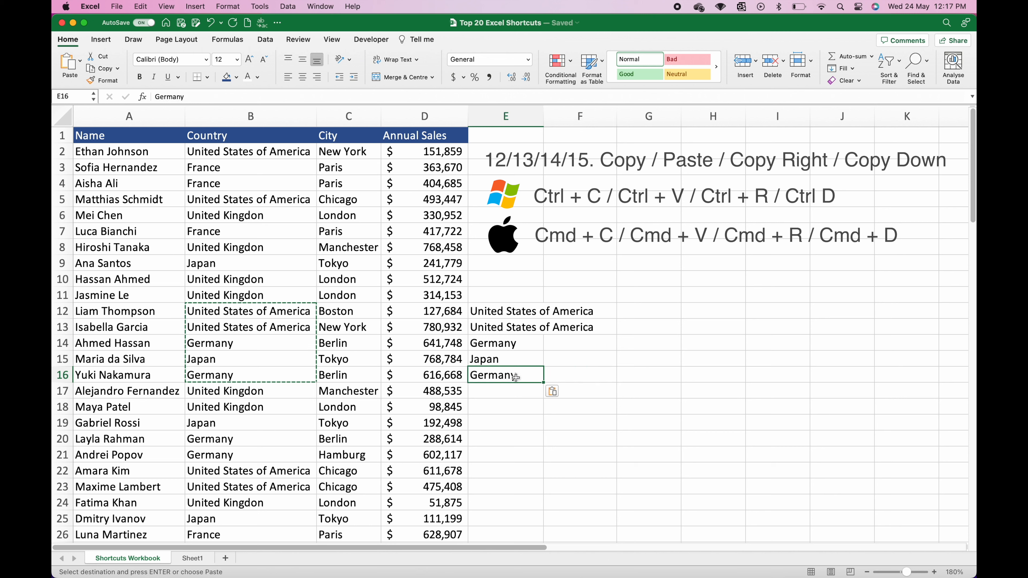
key("super+c")
key("Right")
key("super+v")
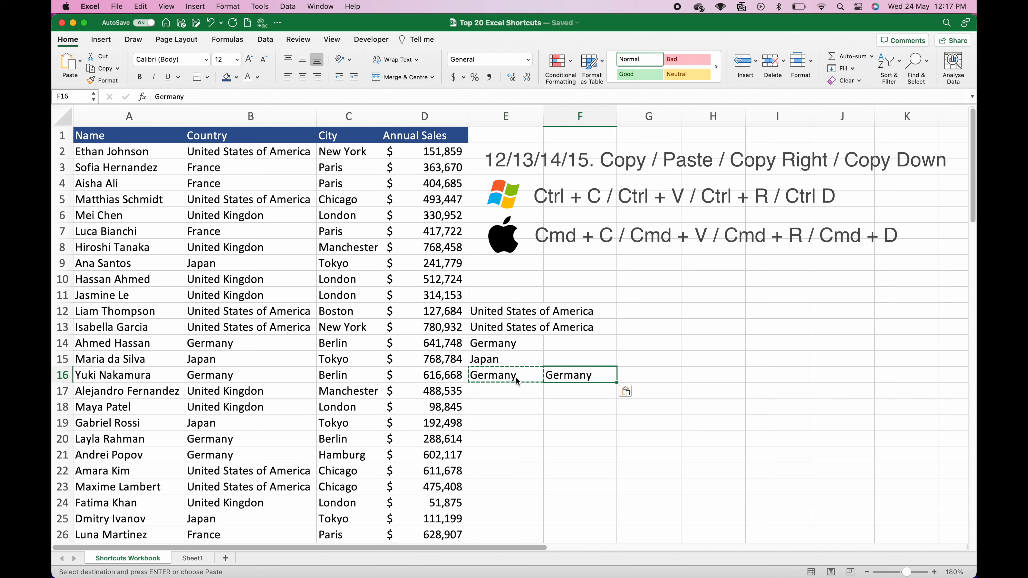
key("Delete")
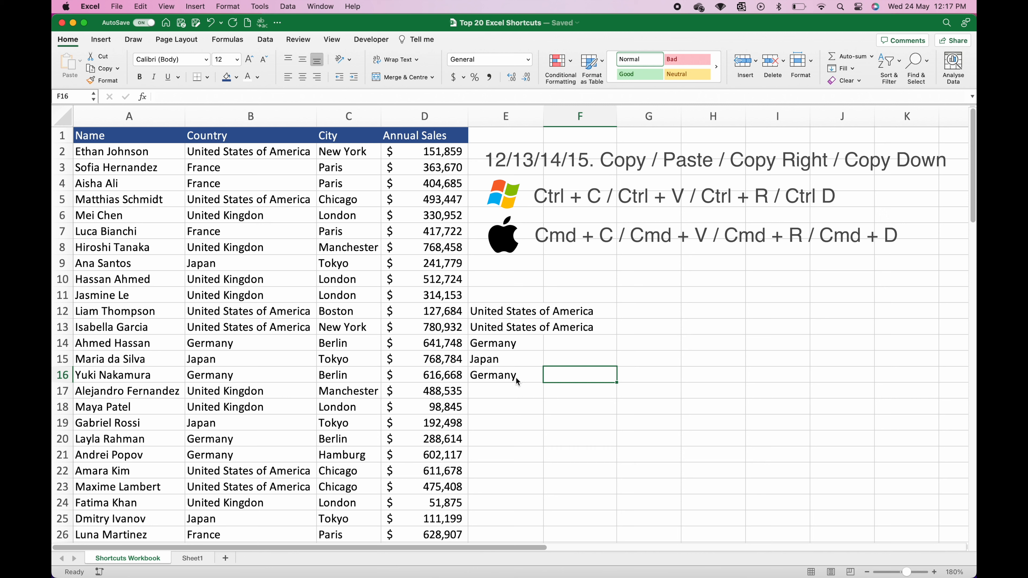
key("super+r")
key("Up")
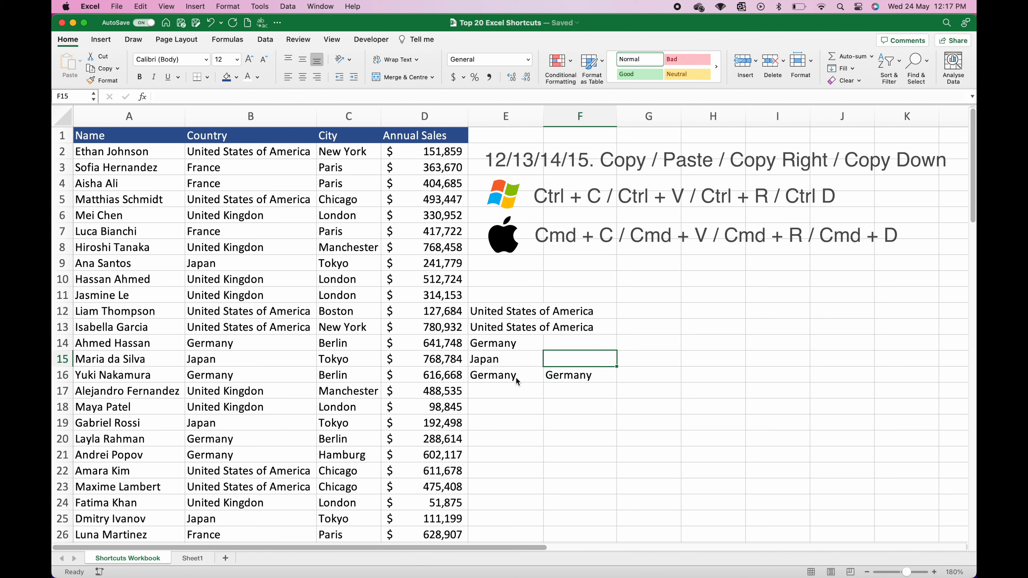
key("super+r")
Step: Fill Germany down into F17, F18 and F19 with Cmd+D
key("Down")
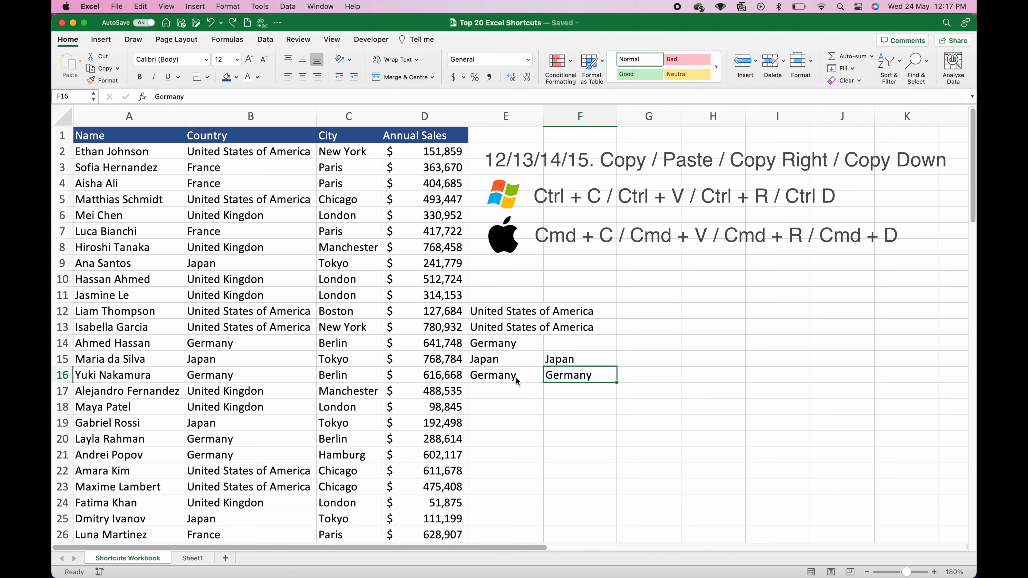
key("Down")
key("cmd+d")
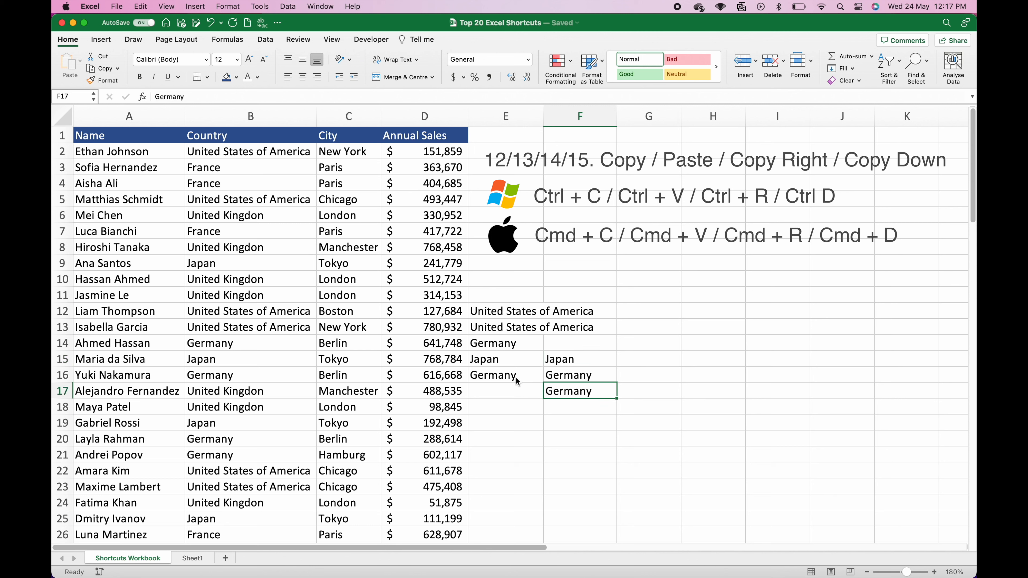
key("Down")
key("super+d")
key("Down")
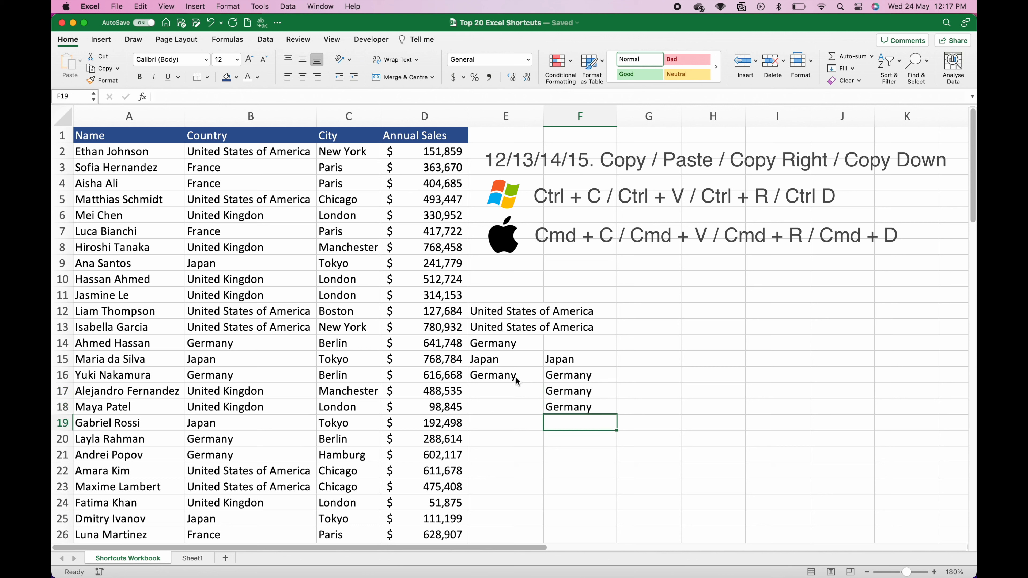
key("super+d")
Step: Fill Germany right into G19 and H19 with Cmd+R
key("Right")
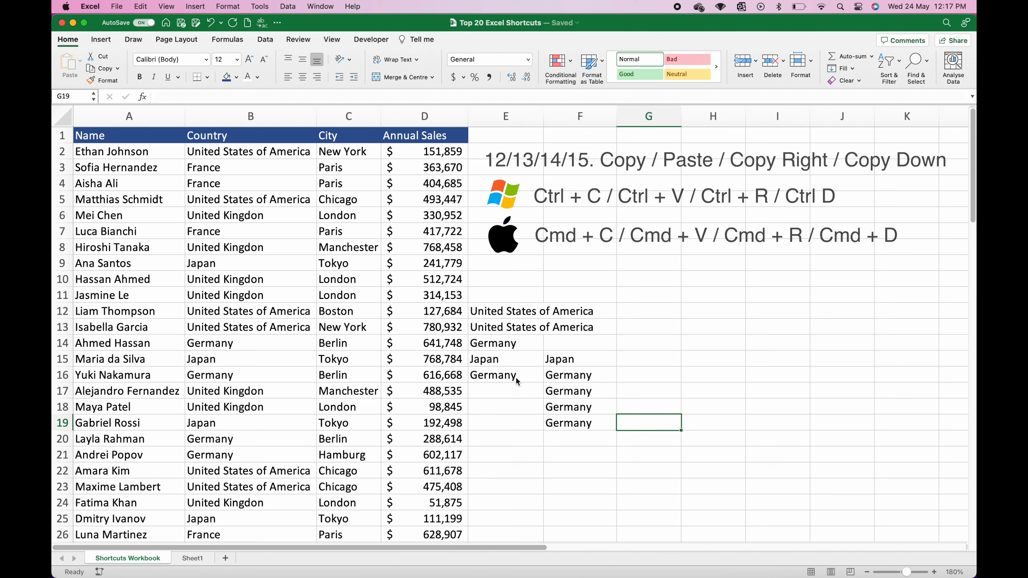
key("super+r")
key("Right")
key("super+r")
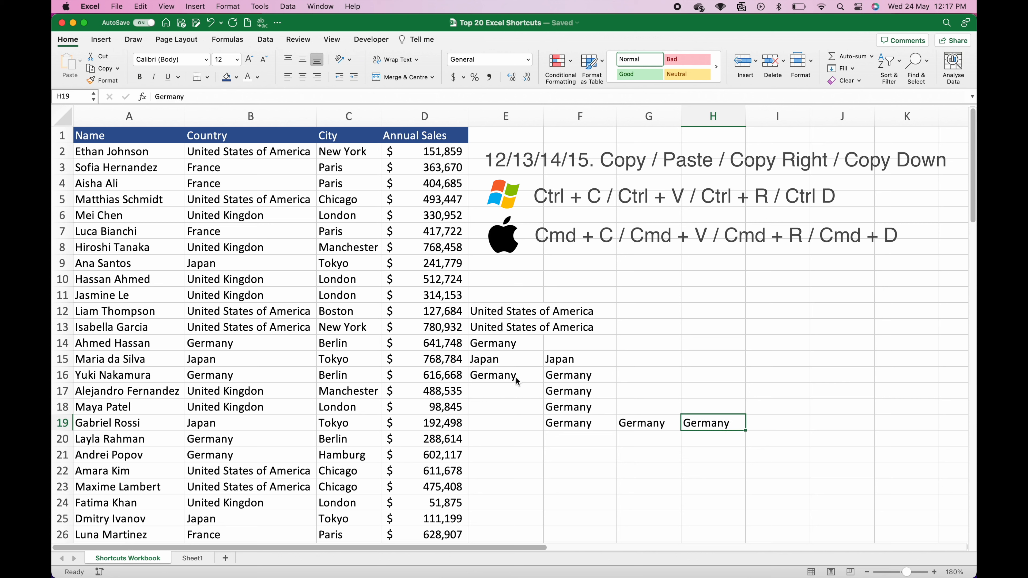
Step: Clear the copied country values from E12:H19
left_click(93, 370)
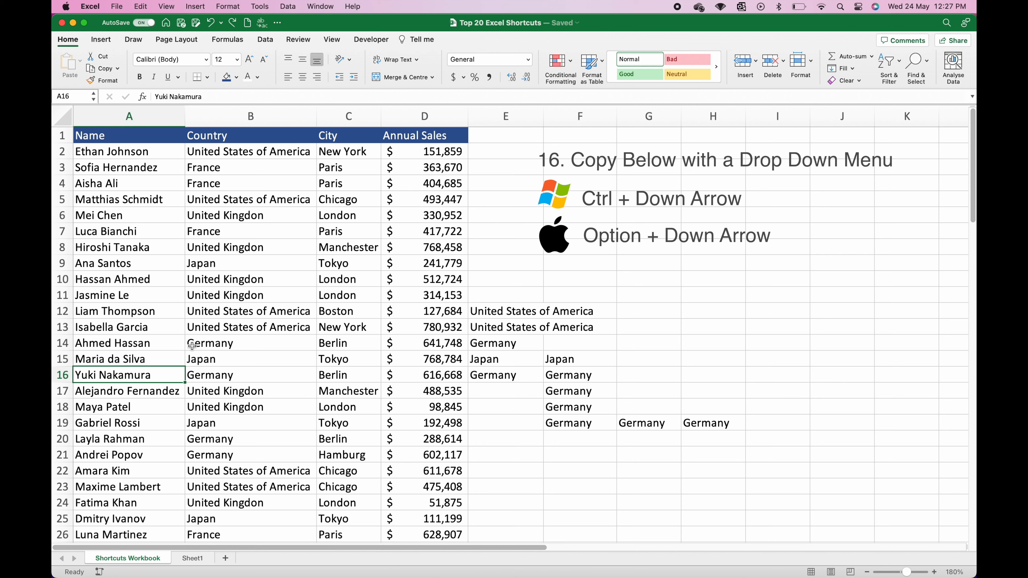
left_click(508, 312)
left_click_drag(508, 312, 706, 423)
key("Delete")
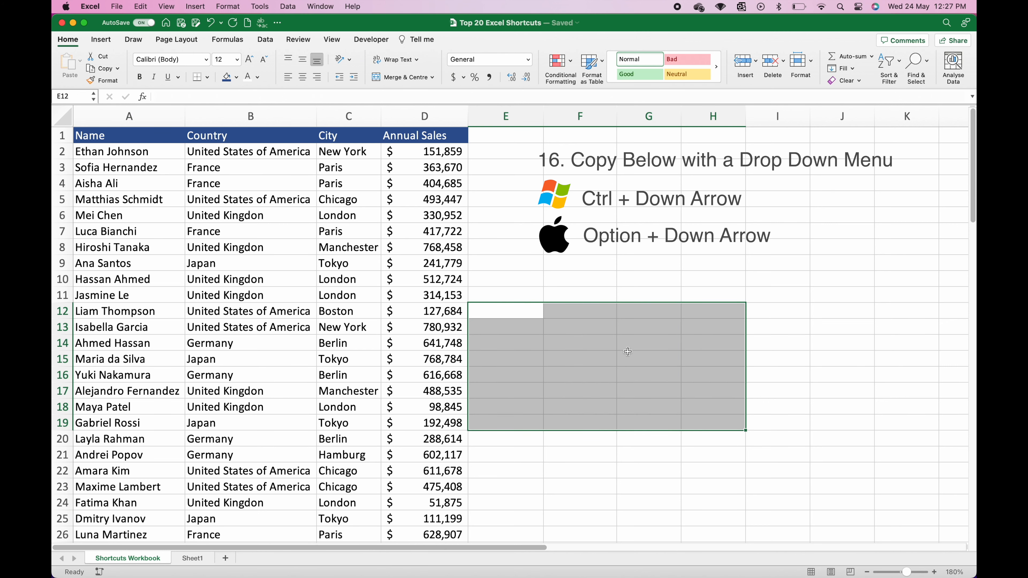
Step: Pick Manchester for C102 from the list of existing cities
left_click(355, 151)
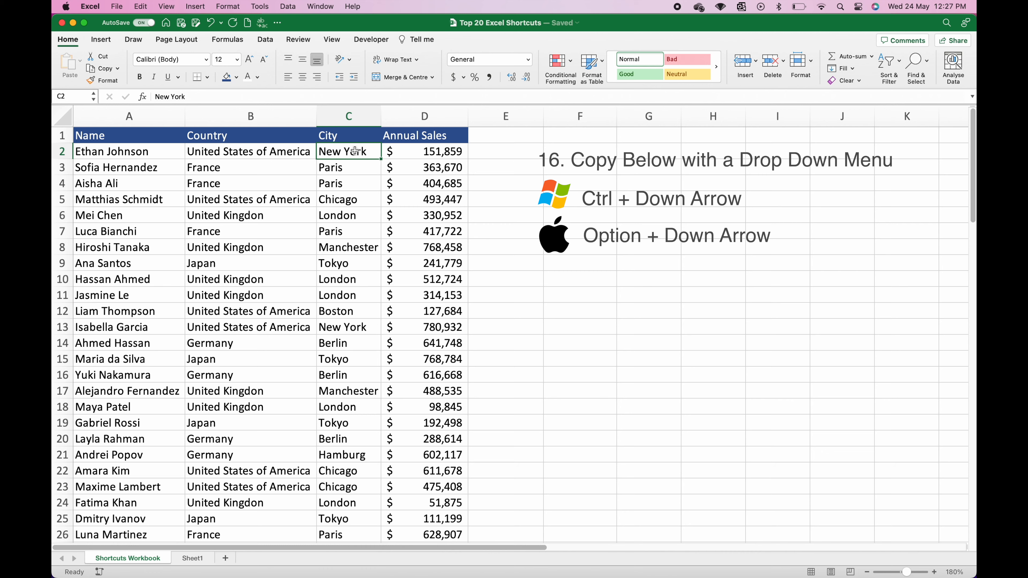
key("super+Down")
scroll(309, 247, "down", 8)
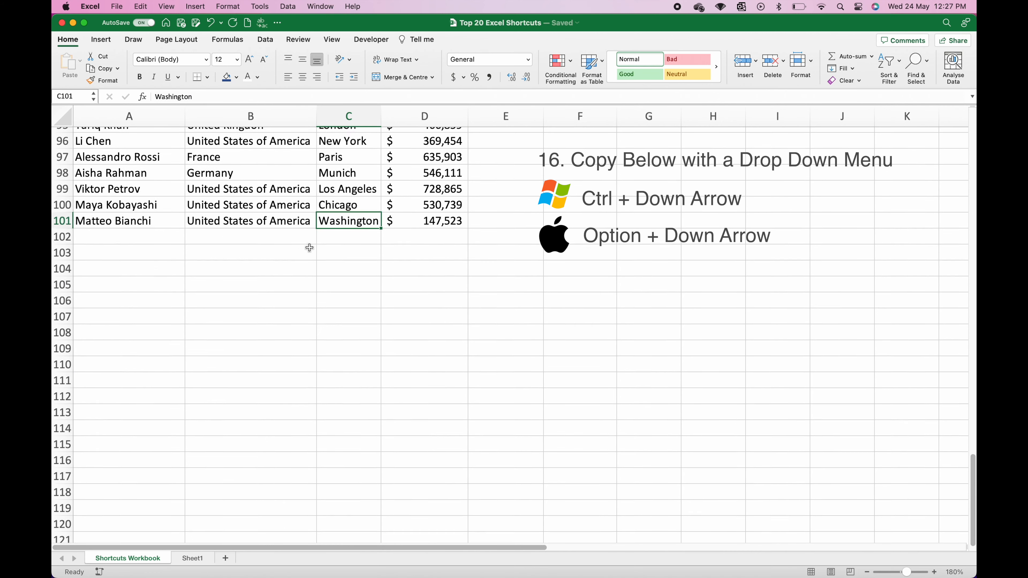
scroll(309, 247, "down", 2)
left_click(335, 205)
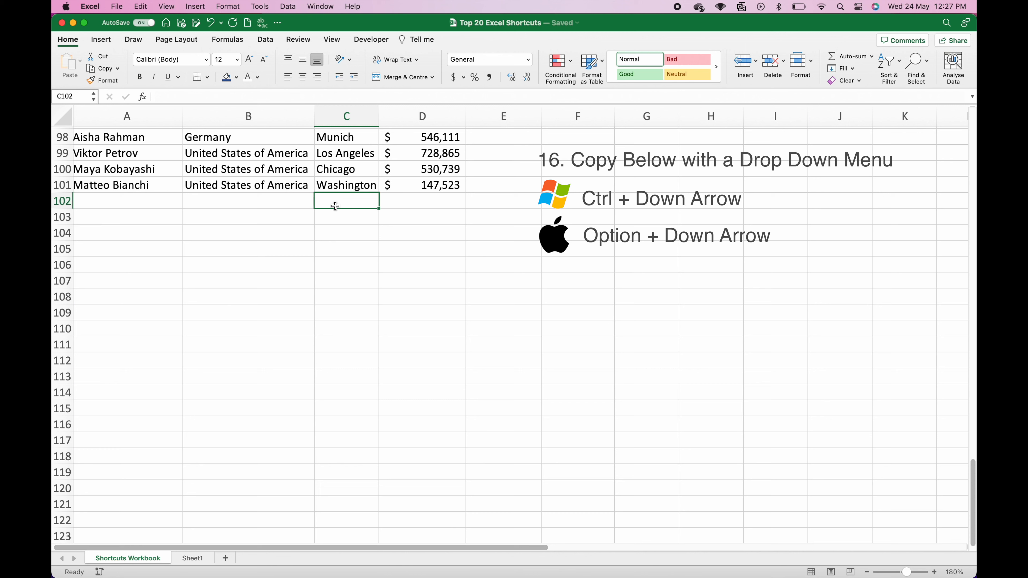
key("alt+Down")
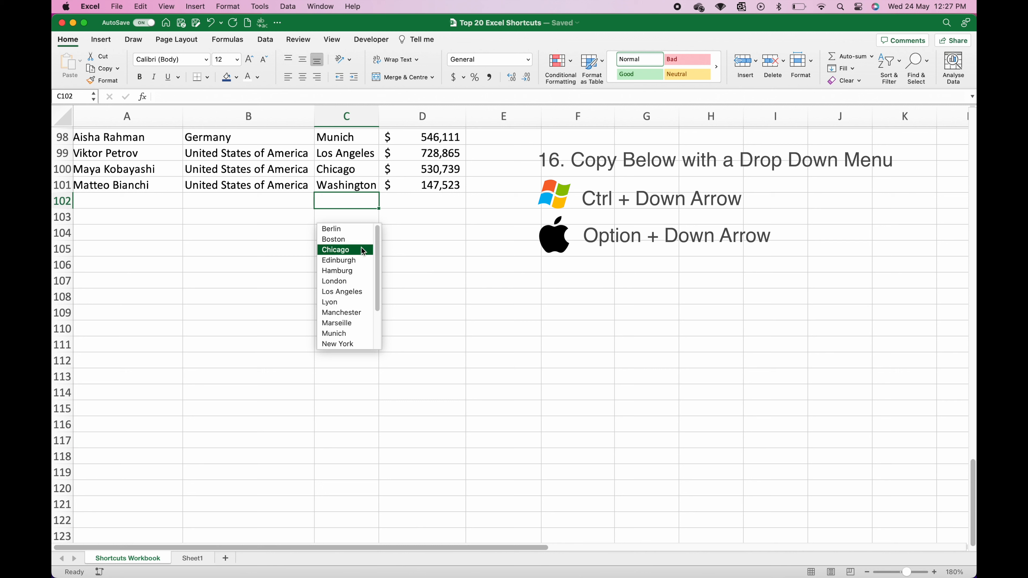
left_click_drag(376, 251, 378, 281)
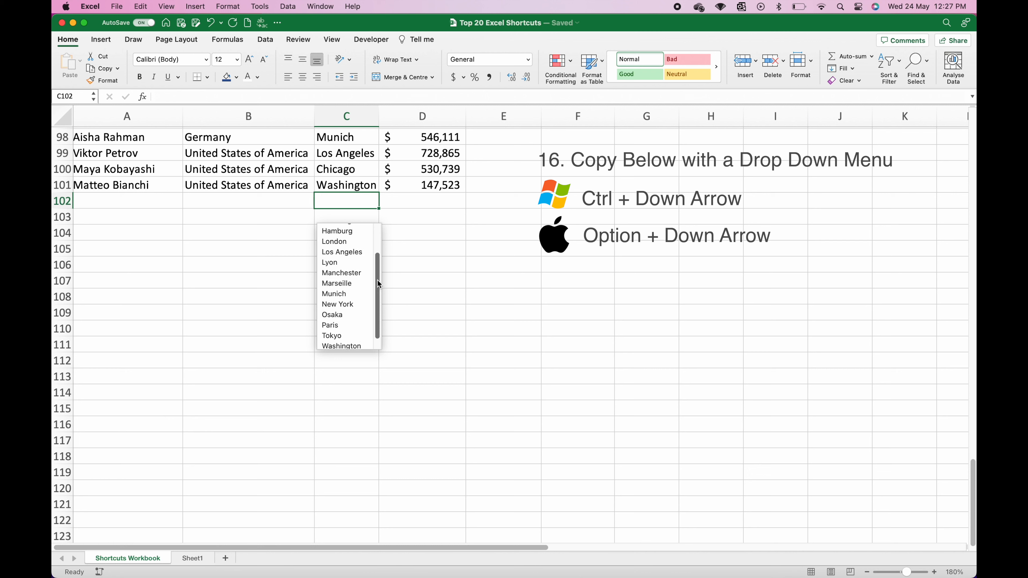
left_click(350, 272)
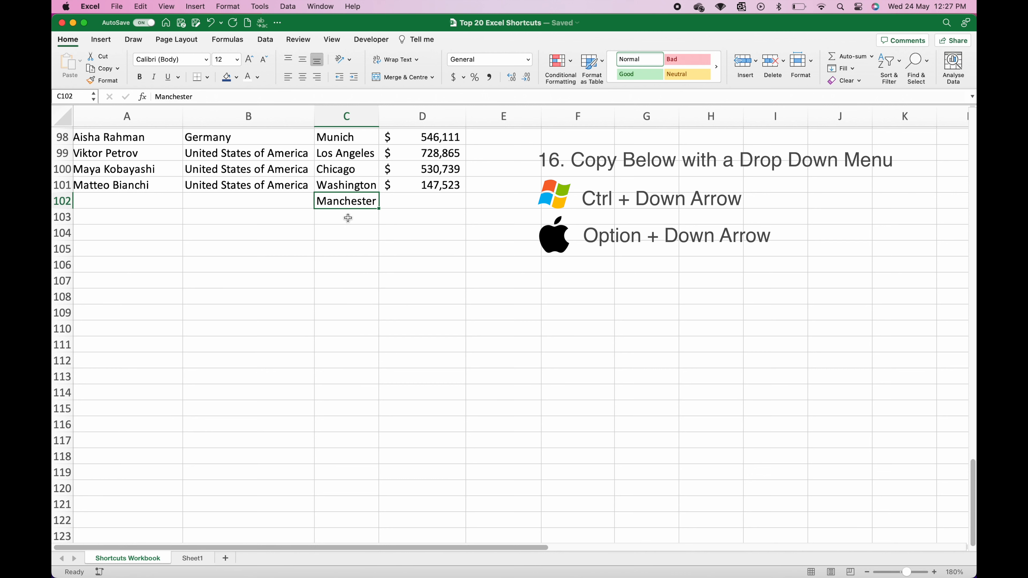
Step: Pick Chicago for C103 from the list, then undo the trial city entries
left_click(348, 218)
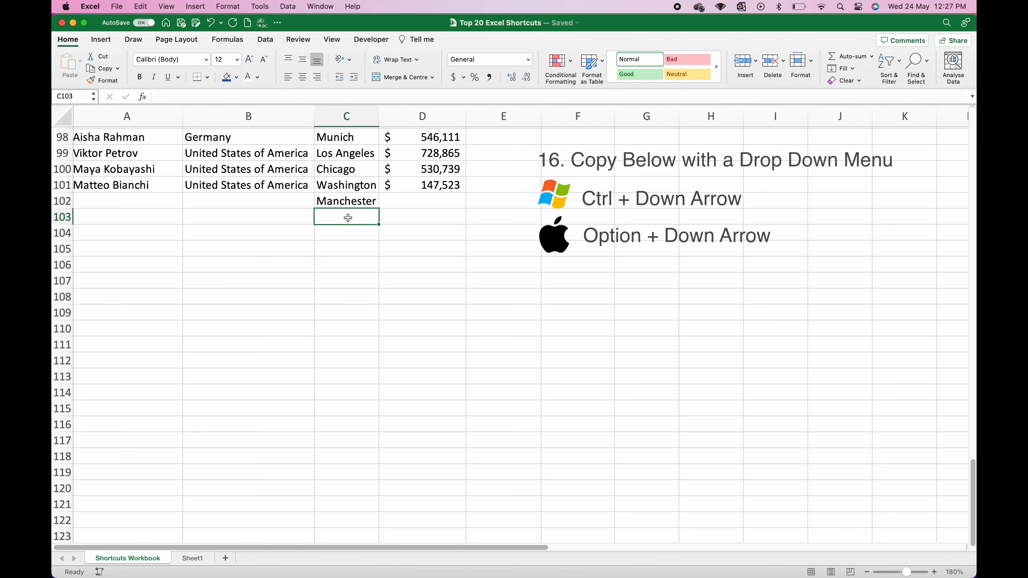
key("alt+Down")
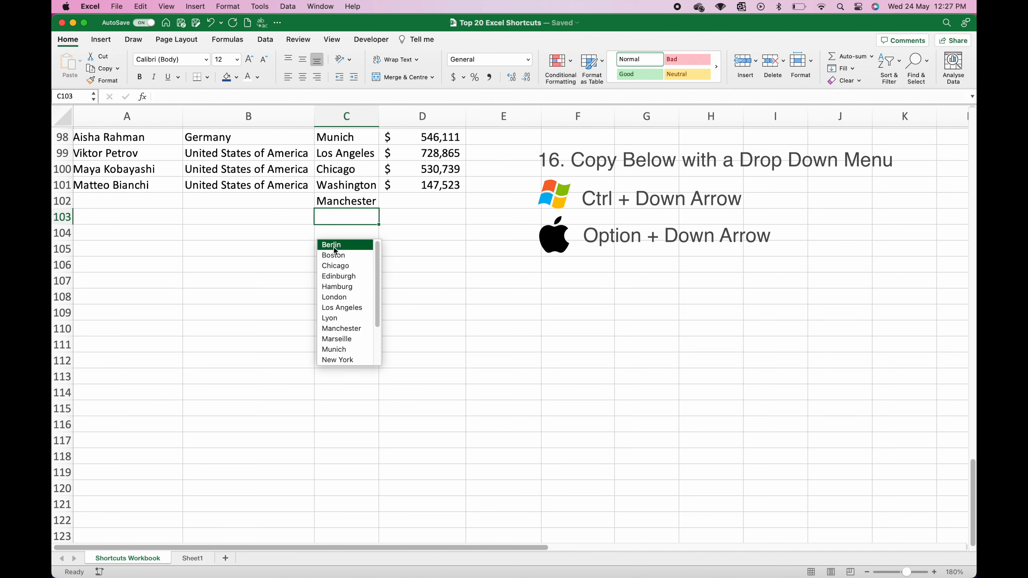
left_click(332, 266)
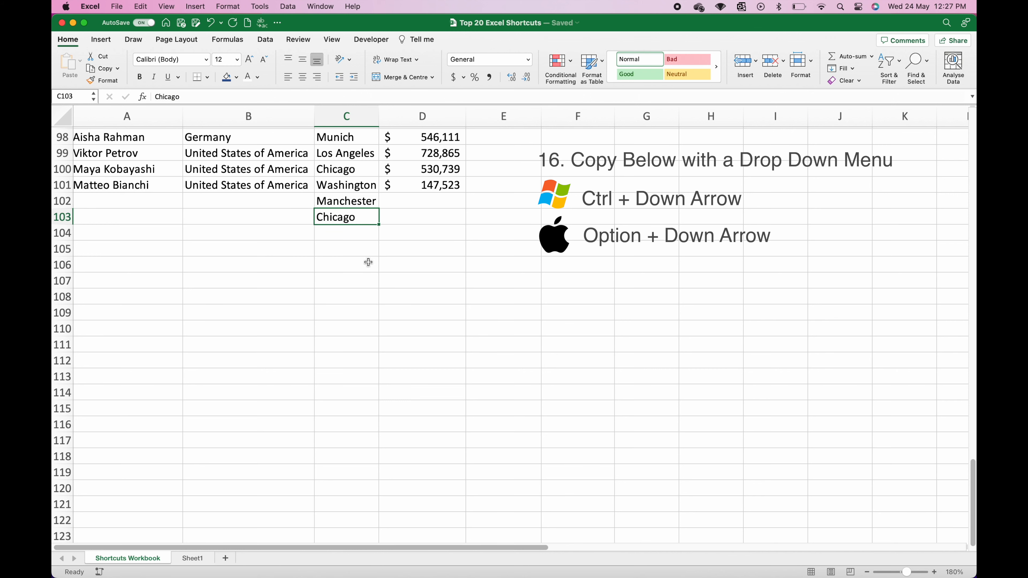
key("super+z")
key("super+z")
scroll(381, 259, "up", 20)
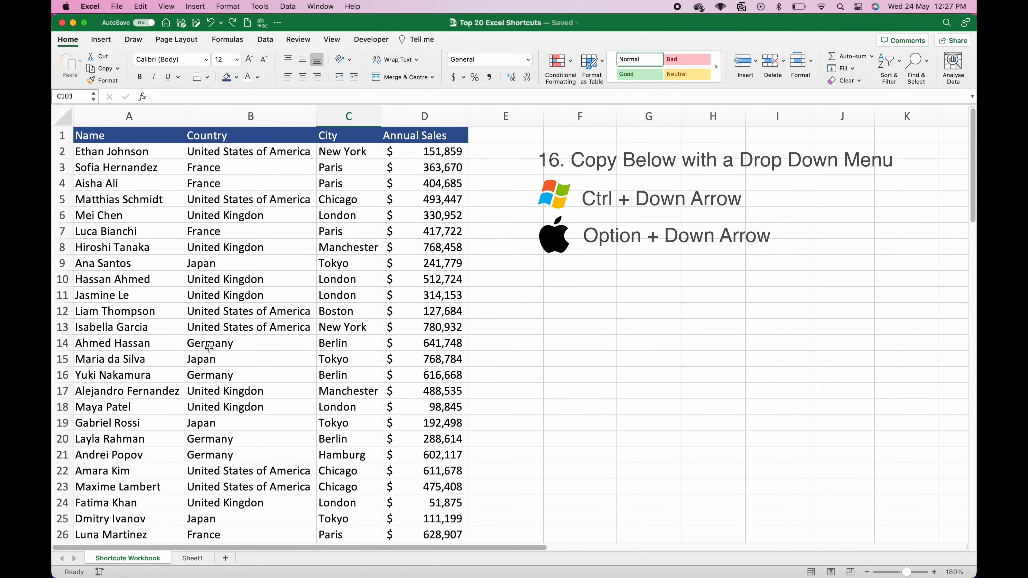
left_click(139, 375)
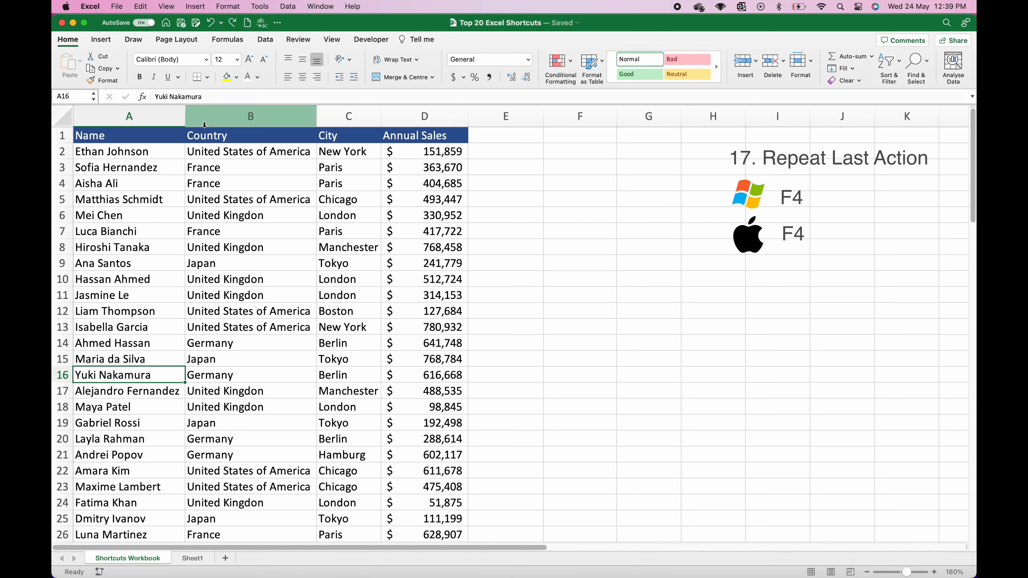
Step: Fill Country cells B10:B18 and City cell C18 with yellow
left_click(239, 278)
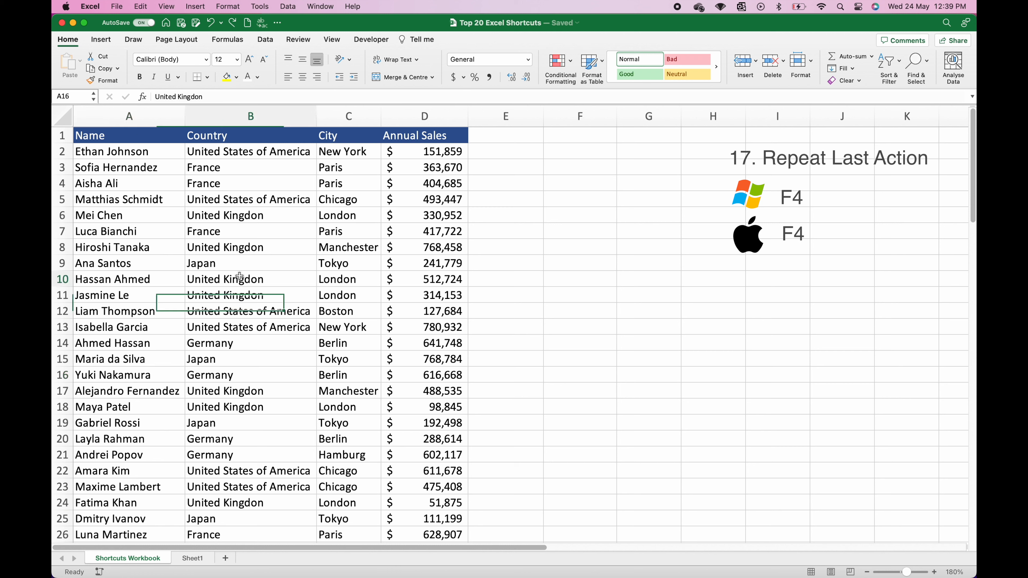
left_click(226, 77)
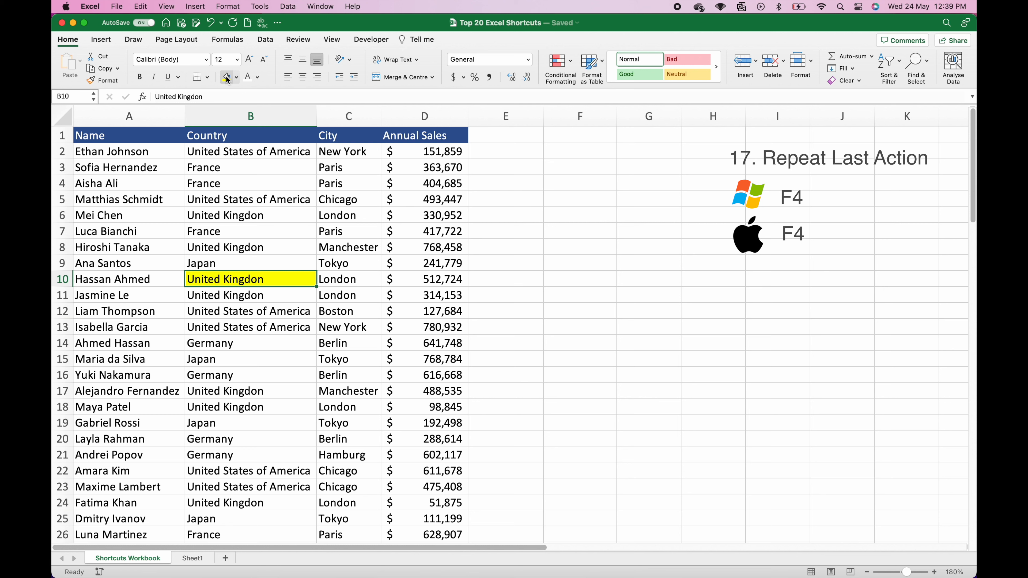
key("Down")
key("F4")
key("Down")
key("F4")
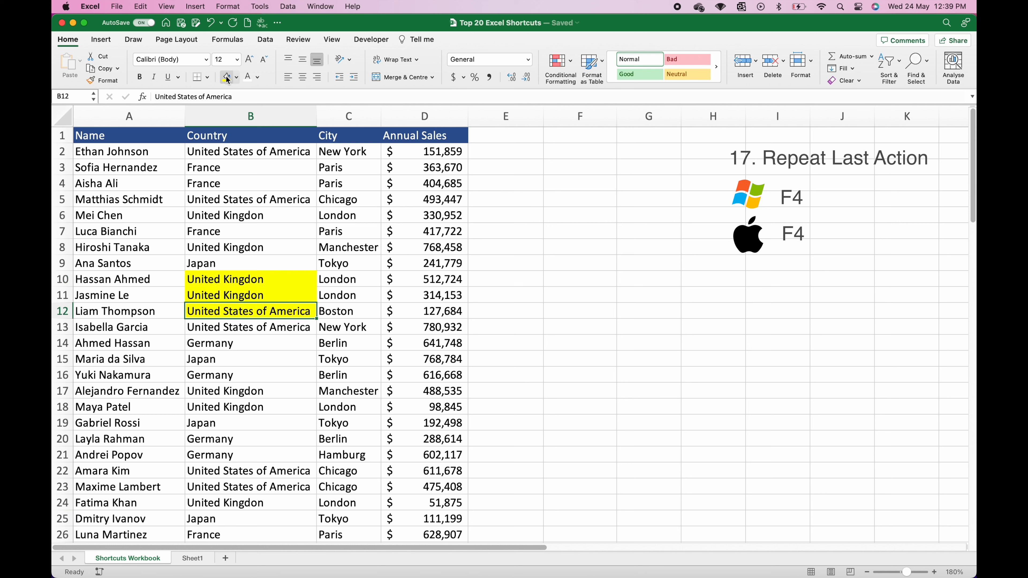
key("Down")
key("F4")
key("Down")
key("F4")
key("Down")
key("F4")
key("Down")
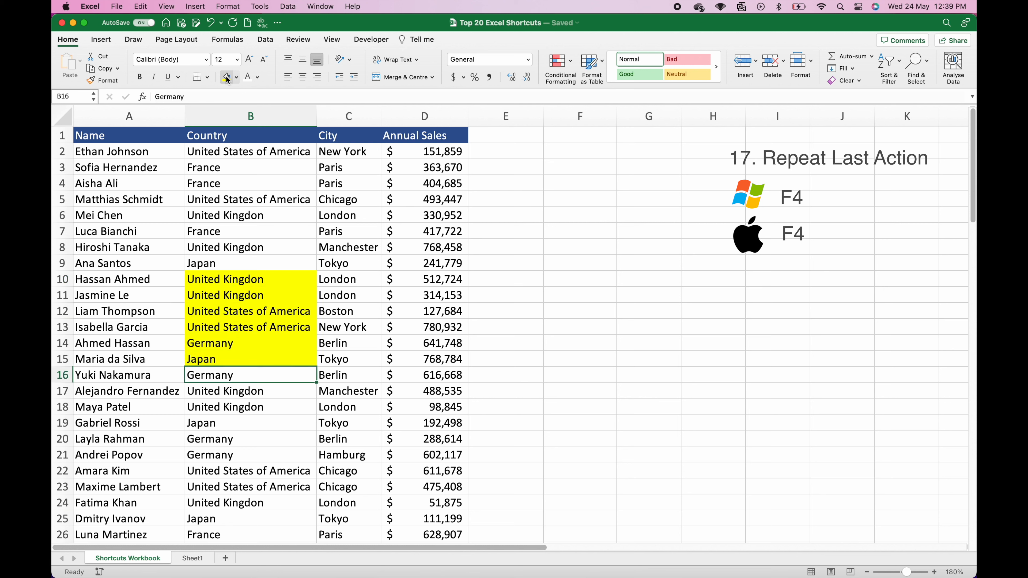
key("F4")
key("Down")
key("F4")
key("Down")
key("F4")
key("Right")
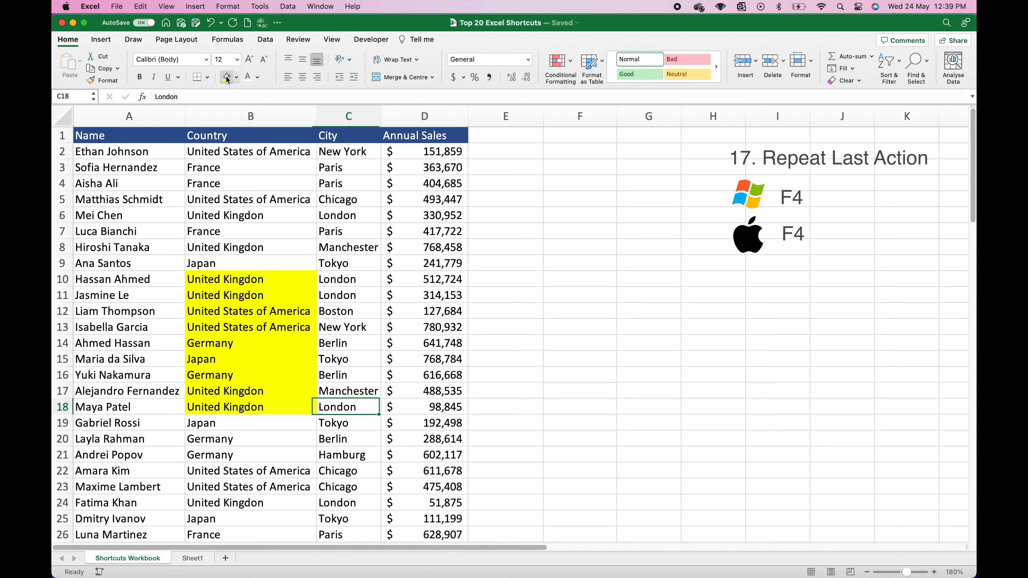
key("F4")
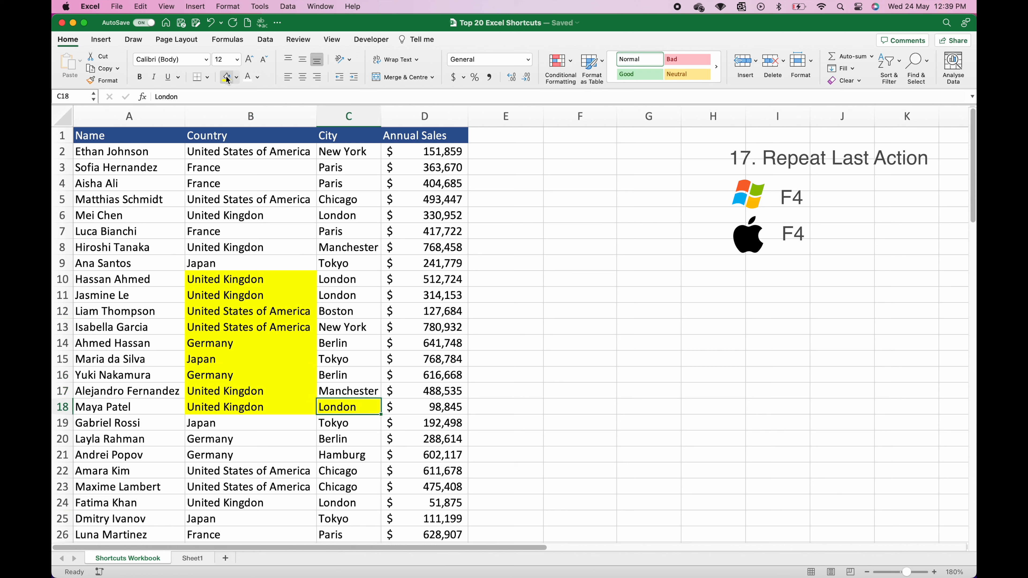
Step: Insert blank rows above row 13, then delete them again
left_click(113, 327)
key("shift+space")
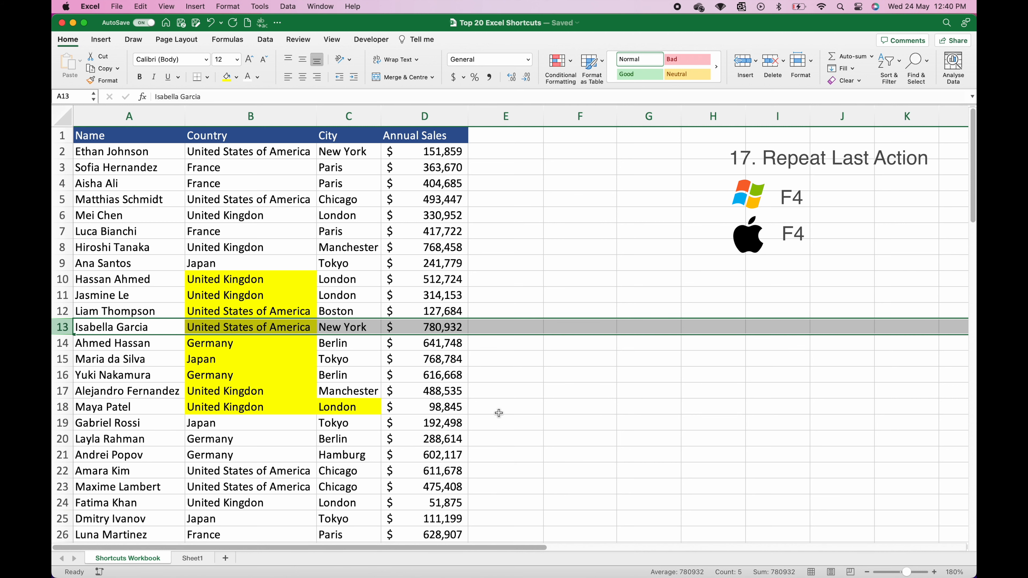
key("ctrl+shift+equal")
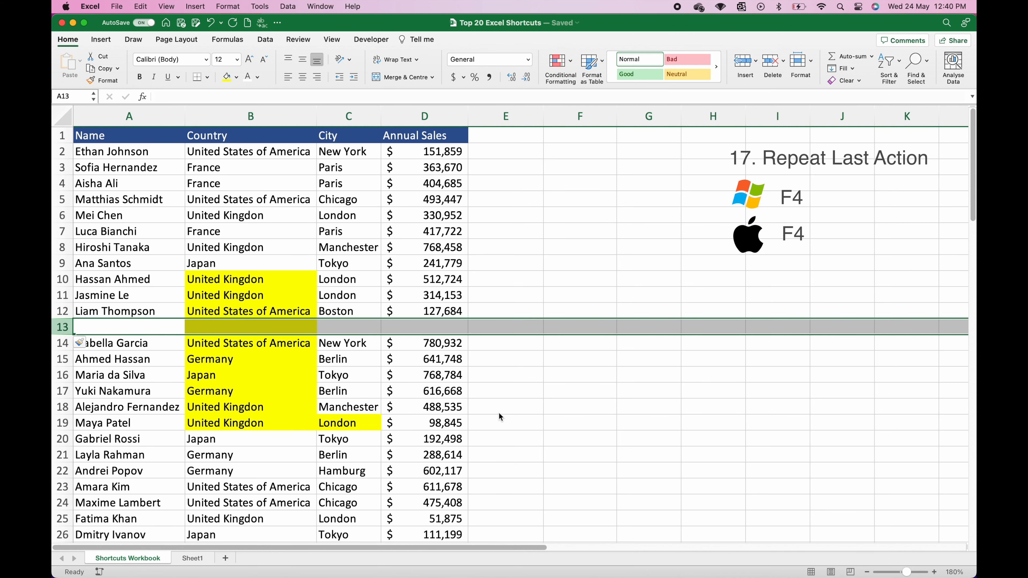
key("F4")
key("F4")
key("F4")
key("F4")
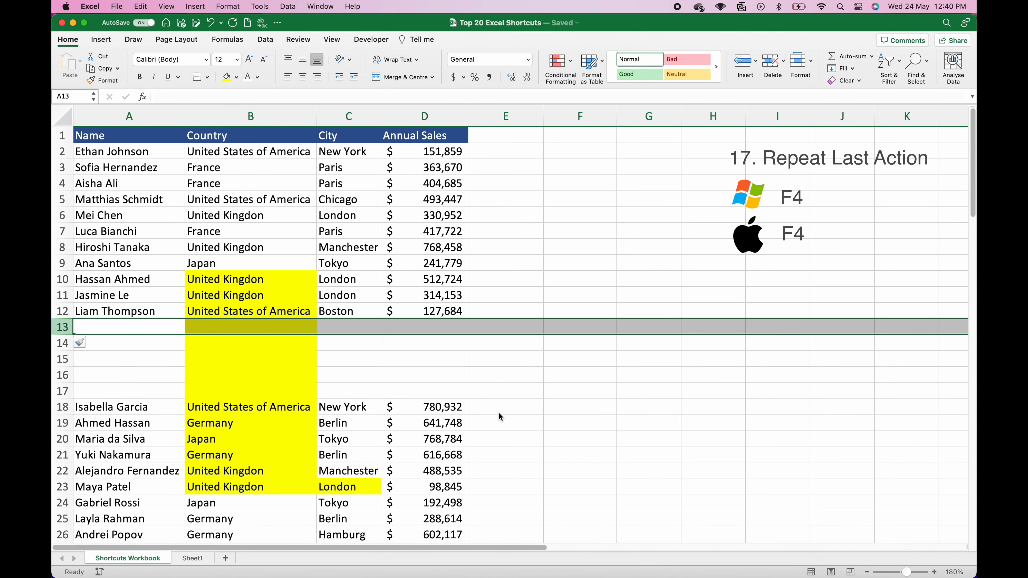
key("ctrl+minus")
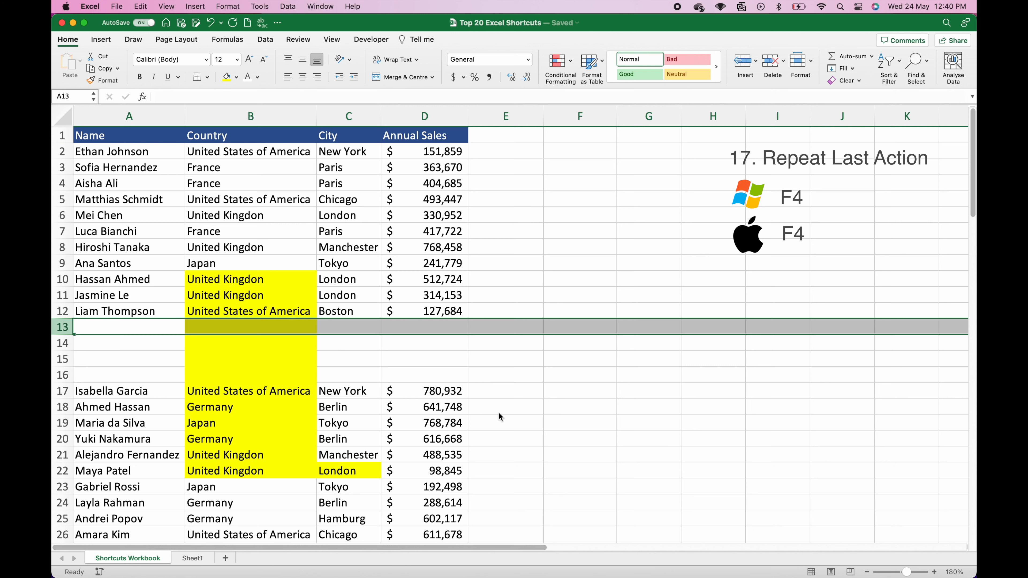
key("F4")
key("F4")
key("F4")
key("F4")
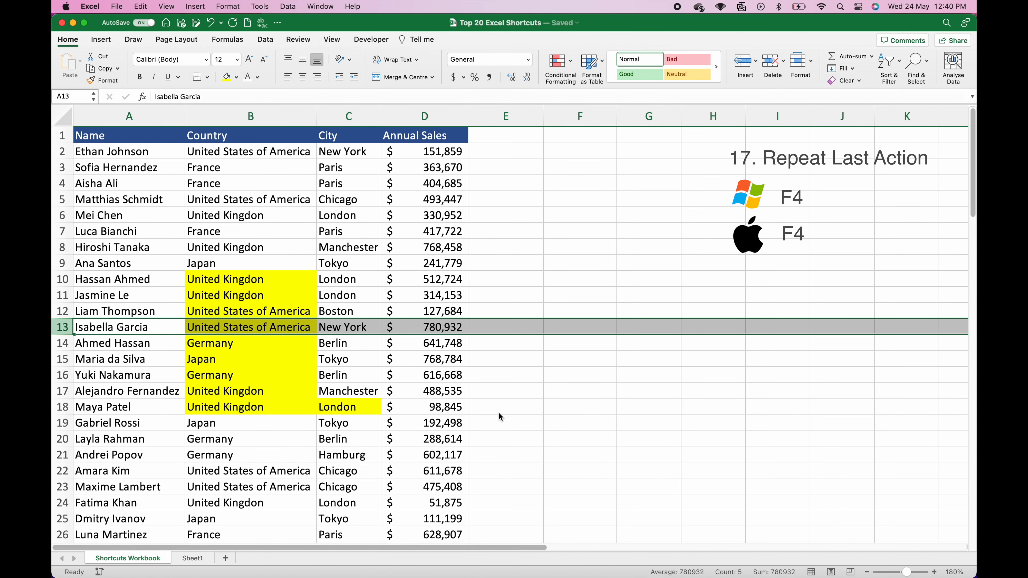
Step: Set B10:C18 to No Fill to remove the yellow highlight
left_click(272, 283)
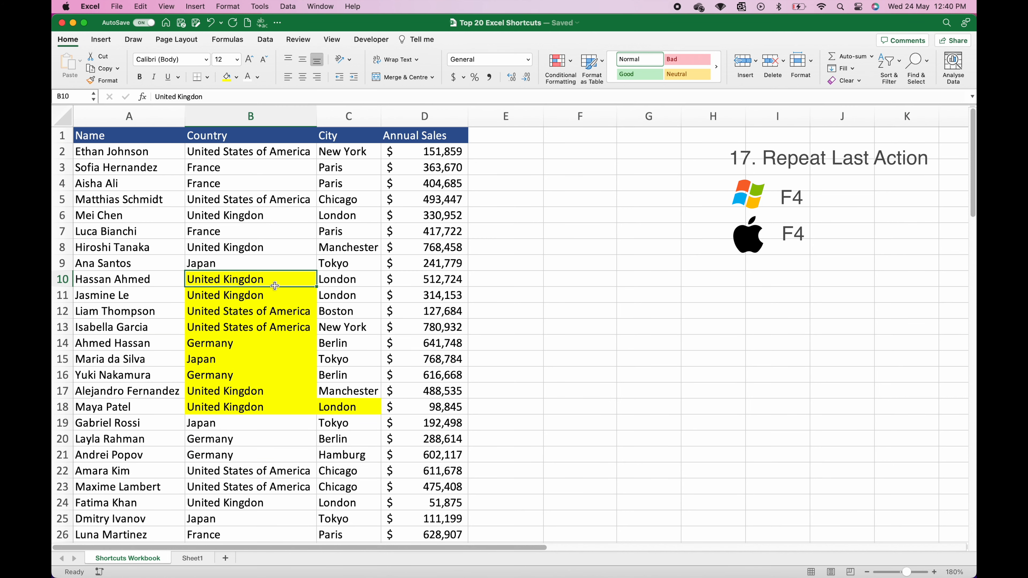
left_click_drag(272, 283, 348, 407)
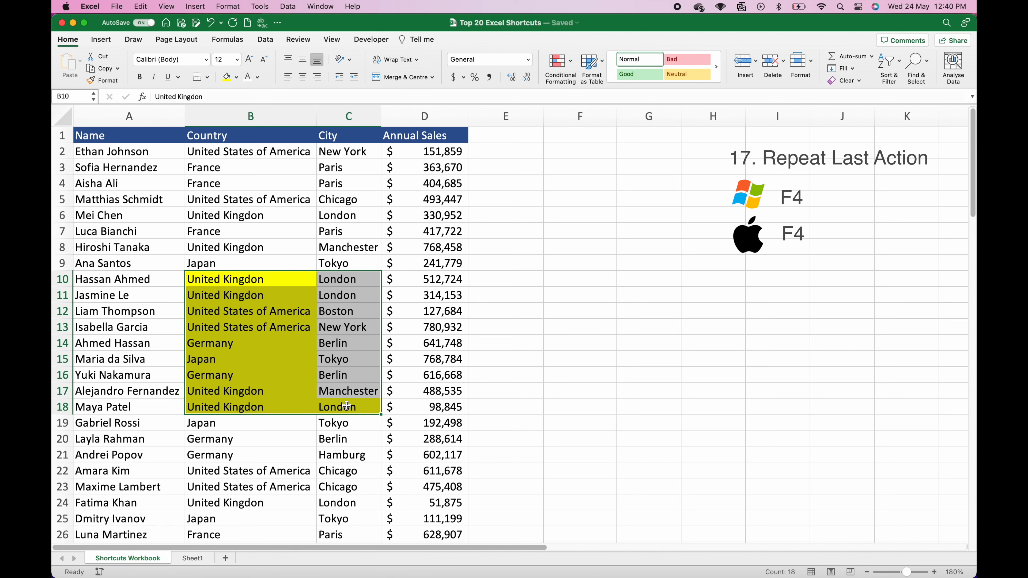
left_click(238, 77)
left_click(246, 94)
left_click(148, 375)
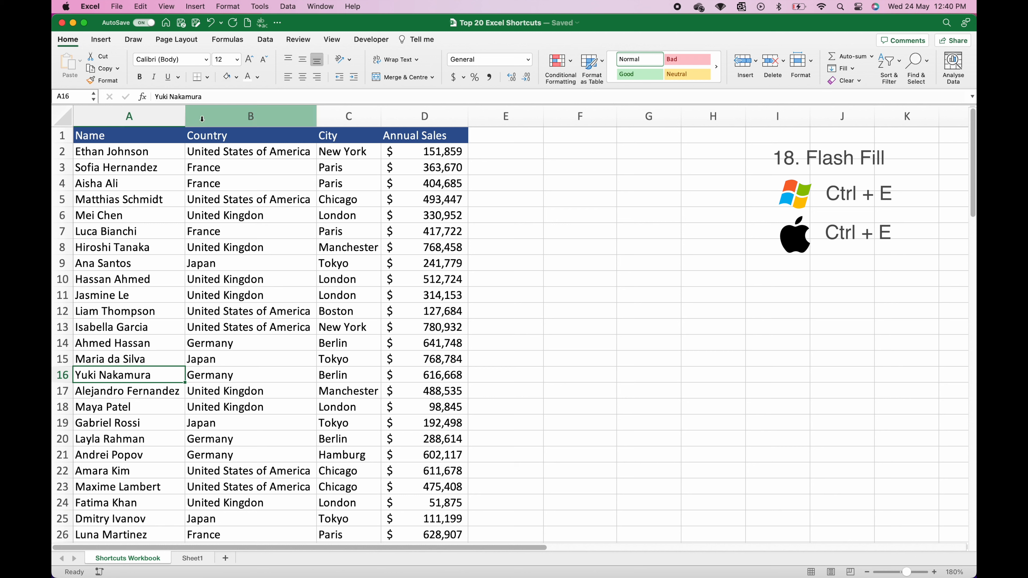
Step: Insert two blank columns before the Country column
left_click(215, 114)
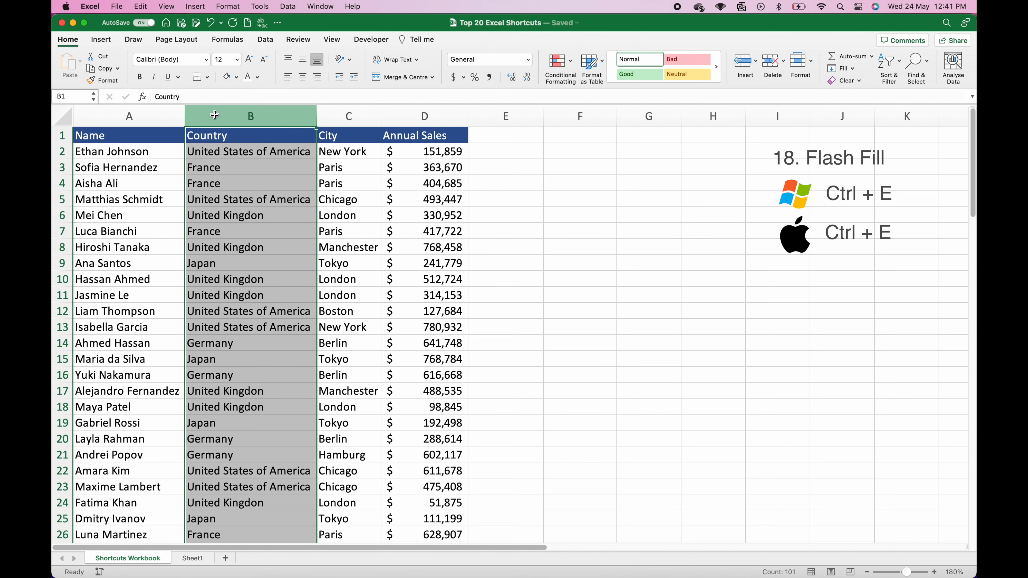
key("super+shift+equal")
key("super+shift+equal")
left_click(293, 156)
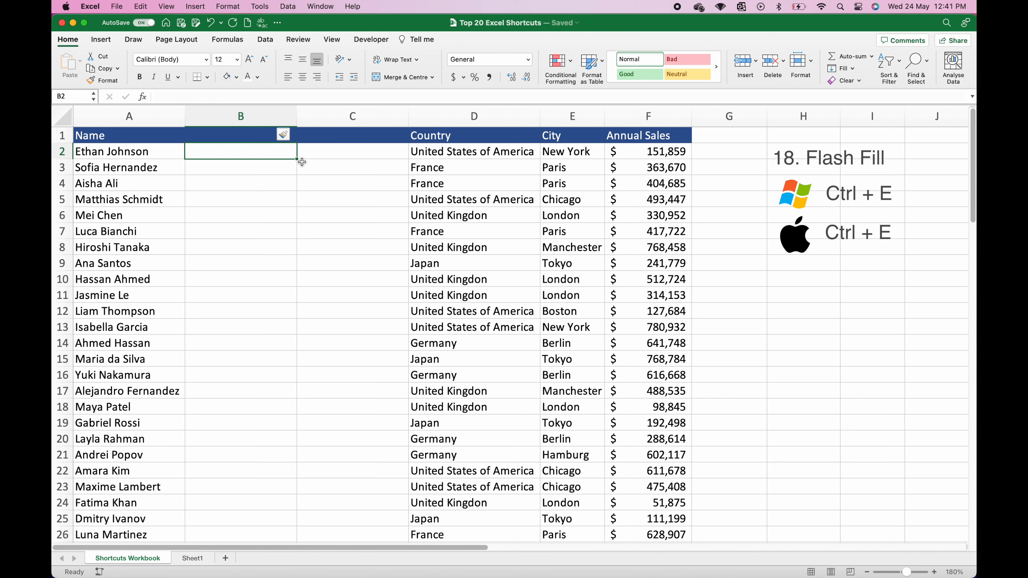
Step: Head the new columns 'First Name' and 'Last Name' in B1 and C1, and narrow both
left_click(231, 135)
type("First Name")
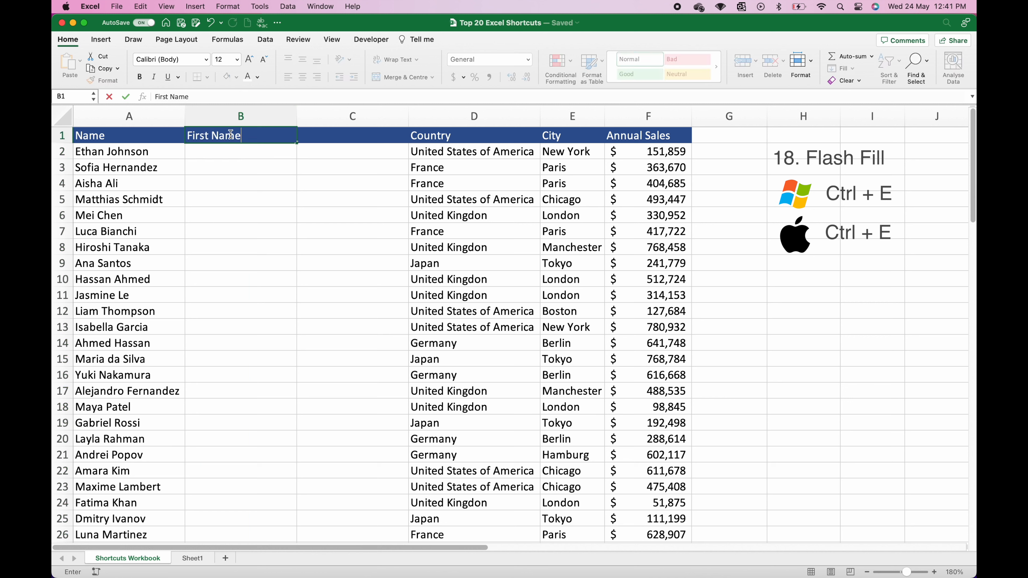
key("Tab")
type("Last")
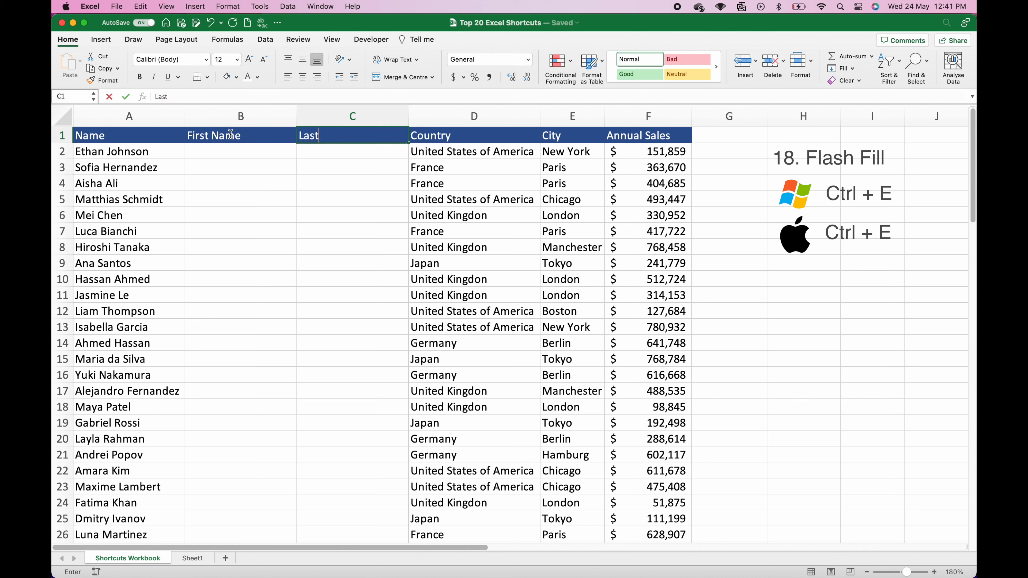
type(" name")
key("BackSpace")
key("BackSpace")
key("BackSpace")
key("BackSpace")
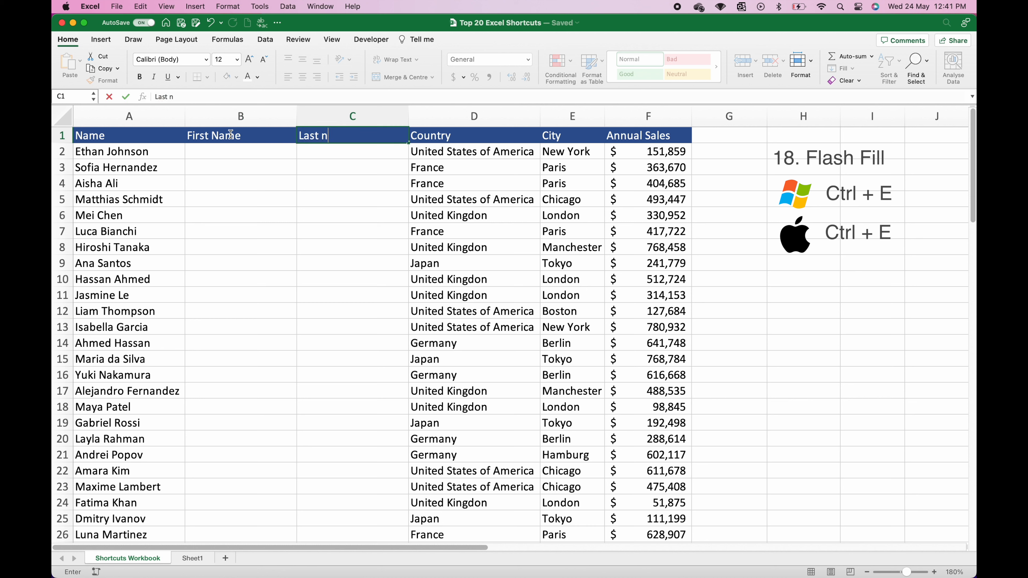
type("Name")
left_click(228, 183)
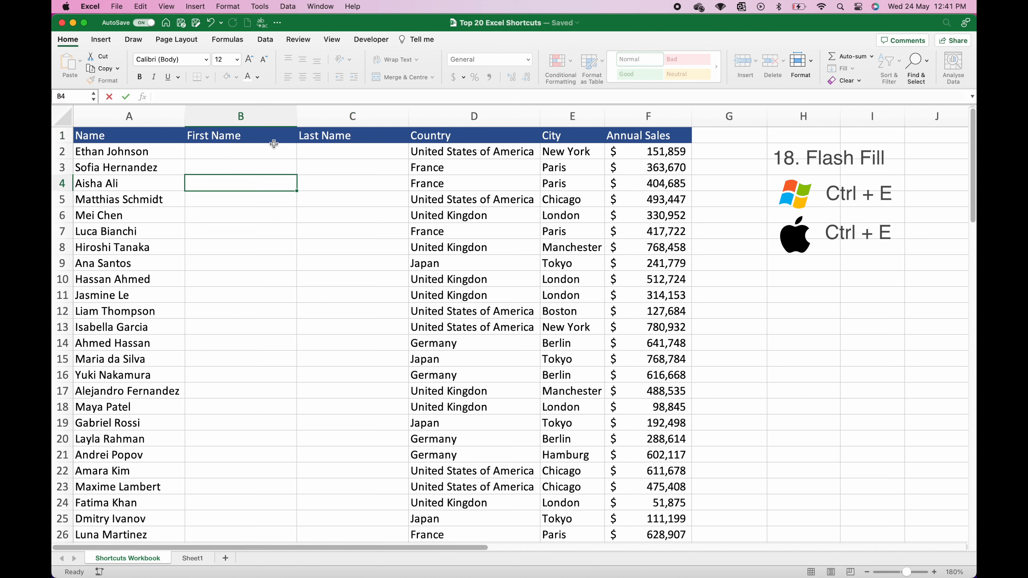
left_click_drag(296, 116, 270, 117)
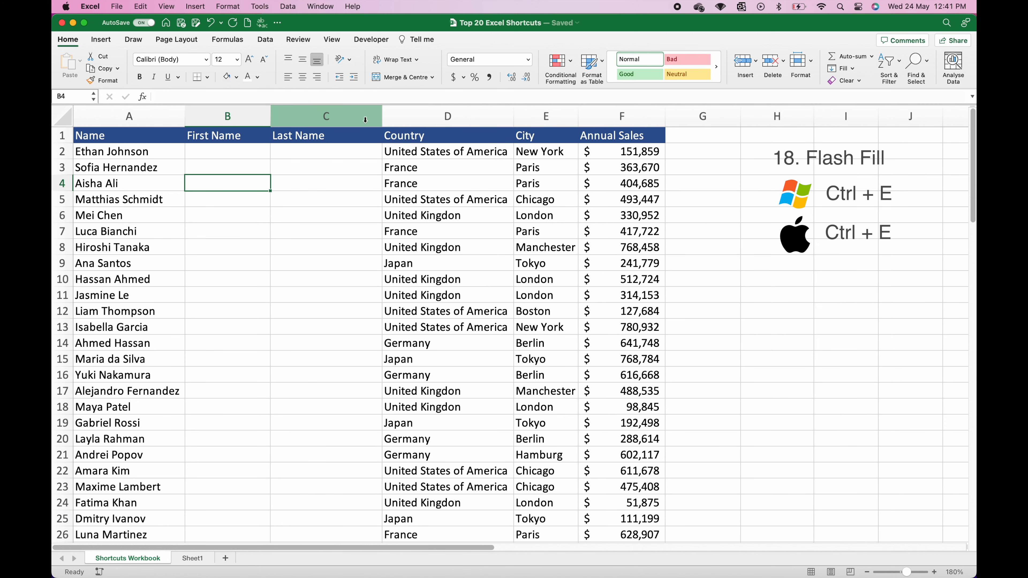
left_click_drag(380, 117, 352, 118)
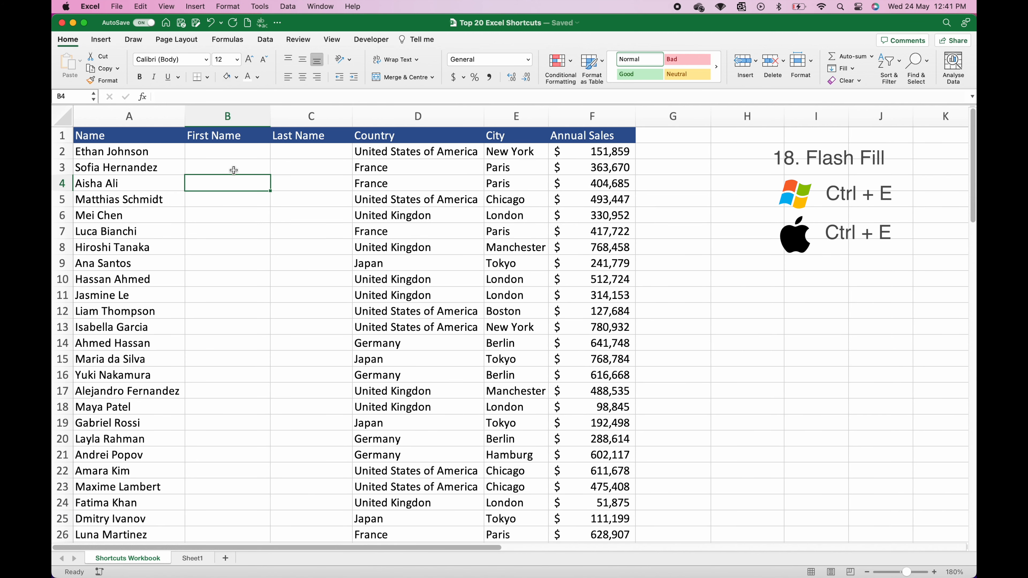
left_click(226, 157)
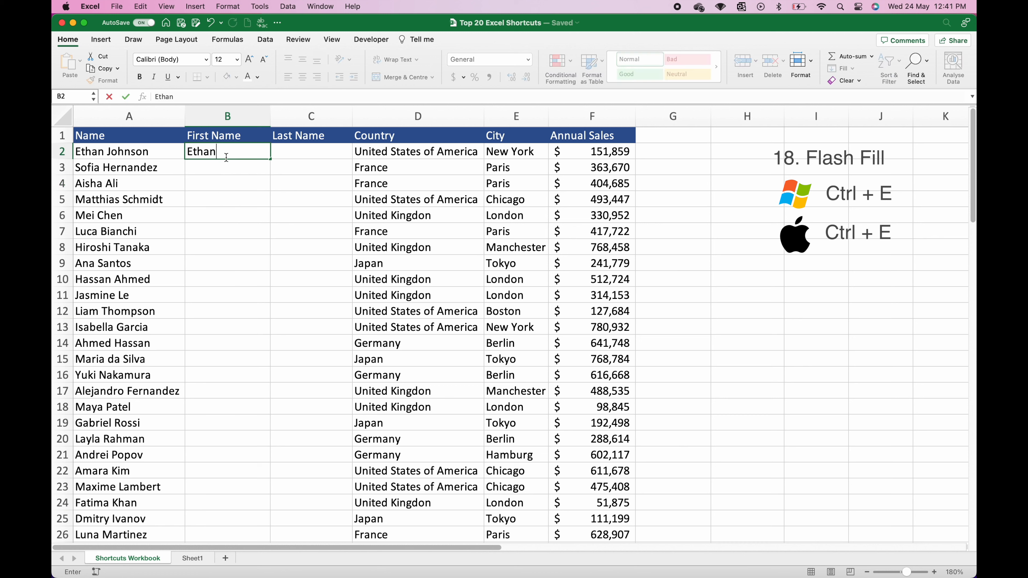
Step: Type the first row's first and last name in B2 and C2, then Flash Fill both columns
key("Return")
key("ctrl+e")
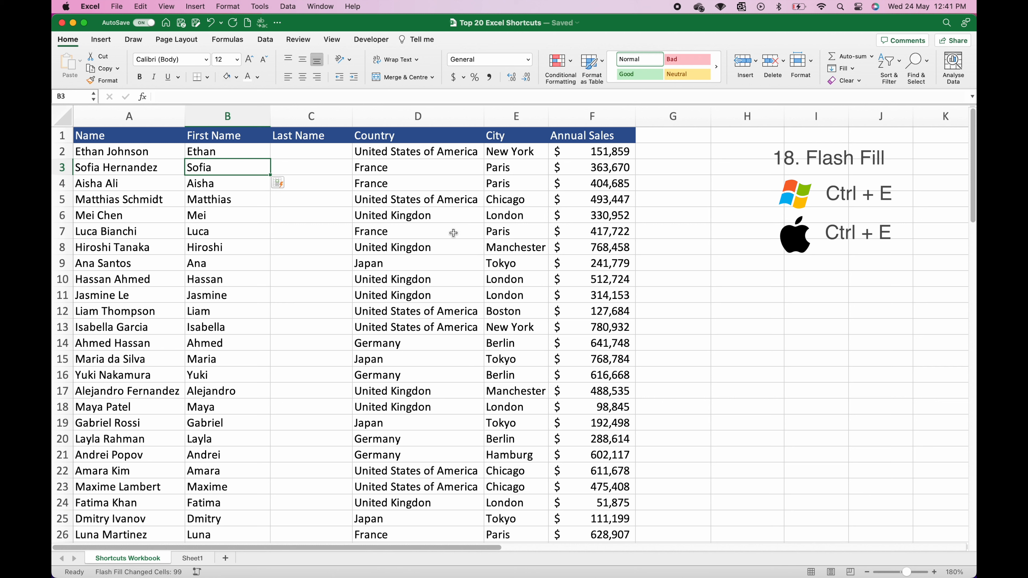
left_click(323, 153)
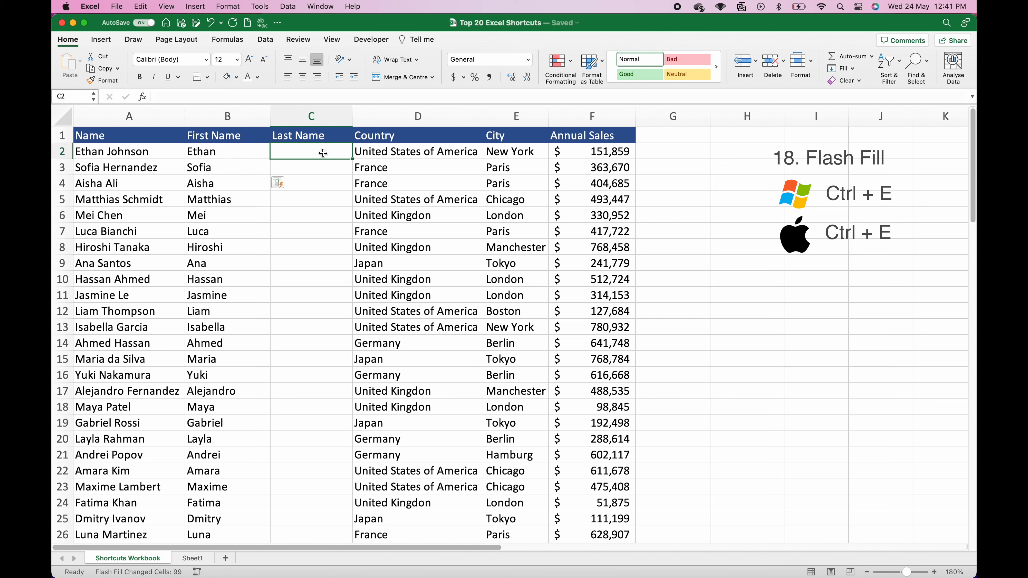
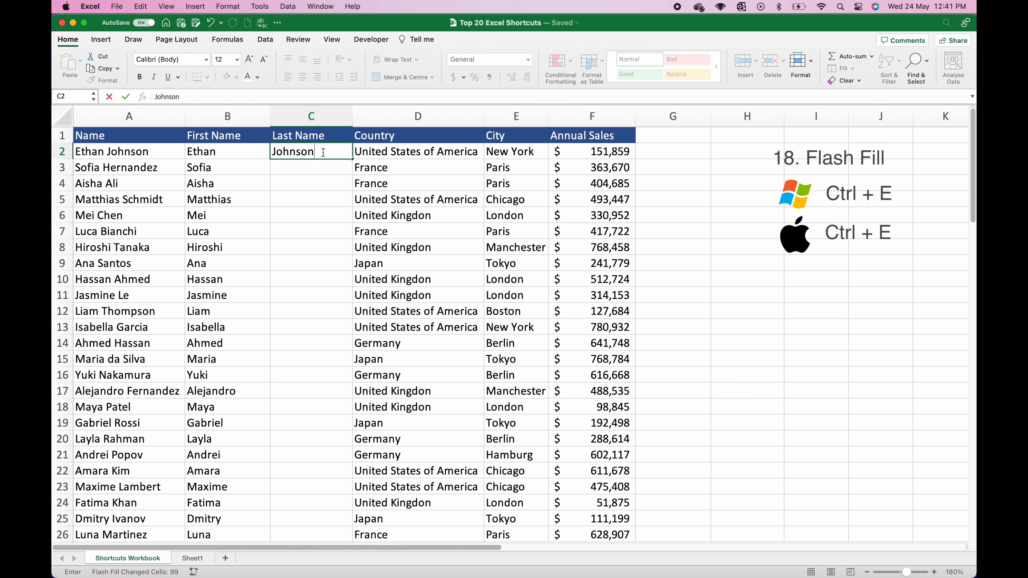
key("Return")
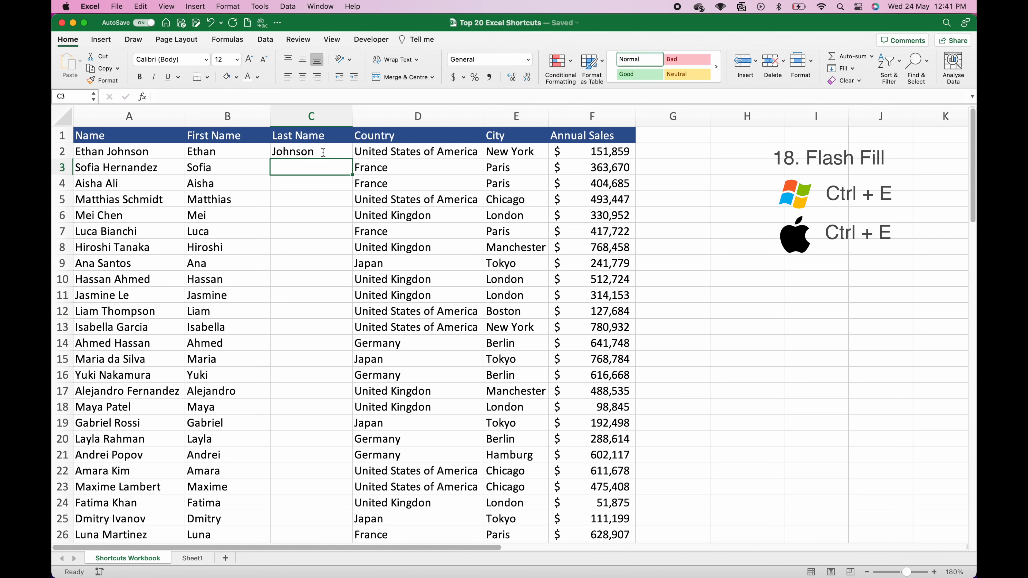
key("ctrl+e")
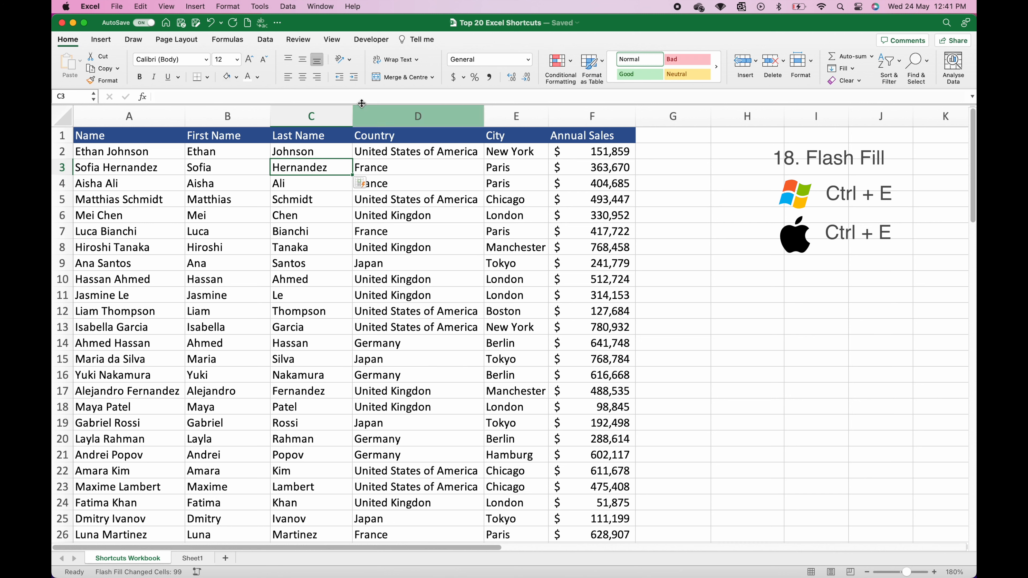
left_click(372, 115)
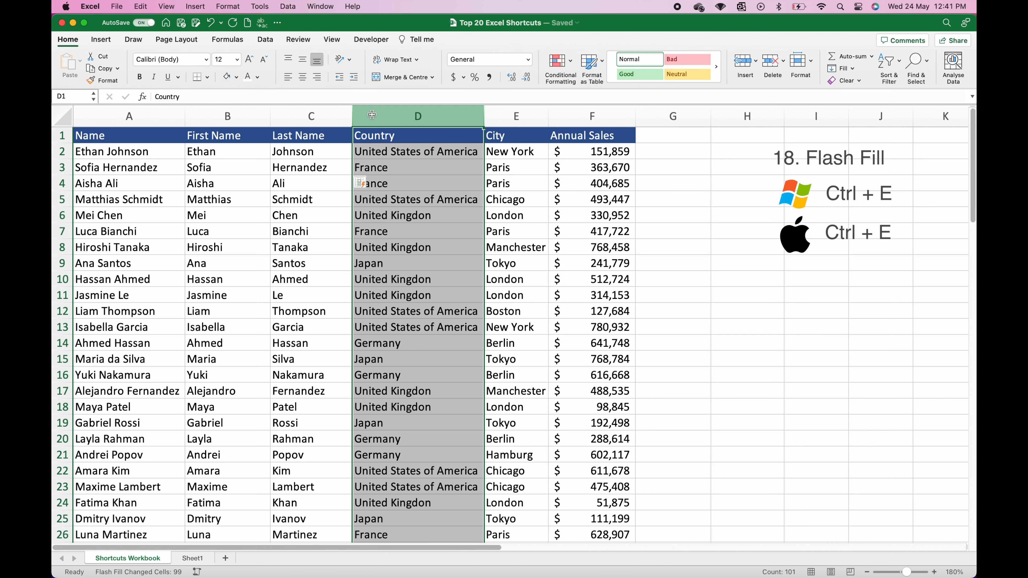
key("ctrl+shift+equal")
left_click(374, 154)
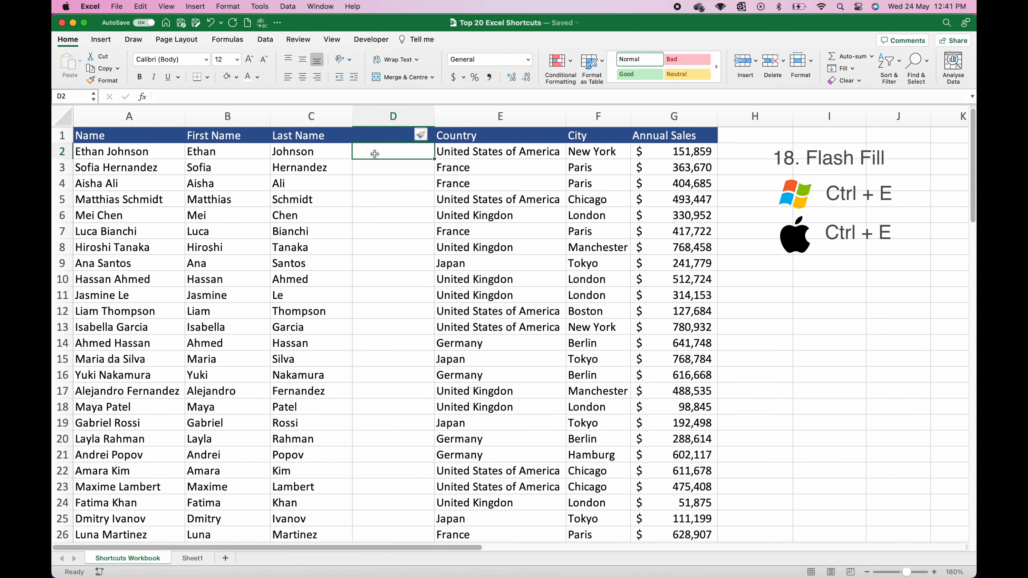
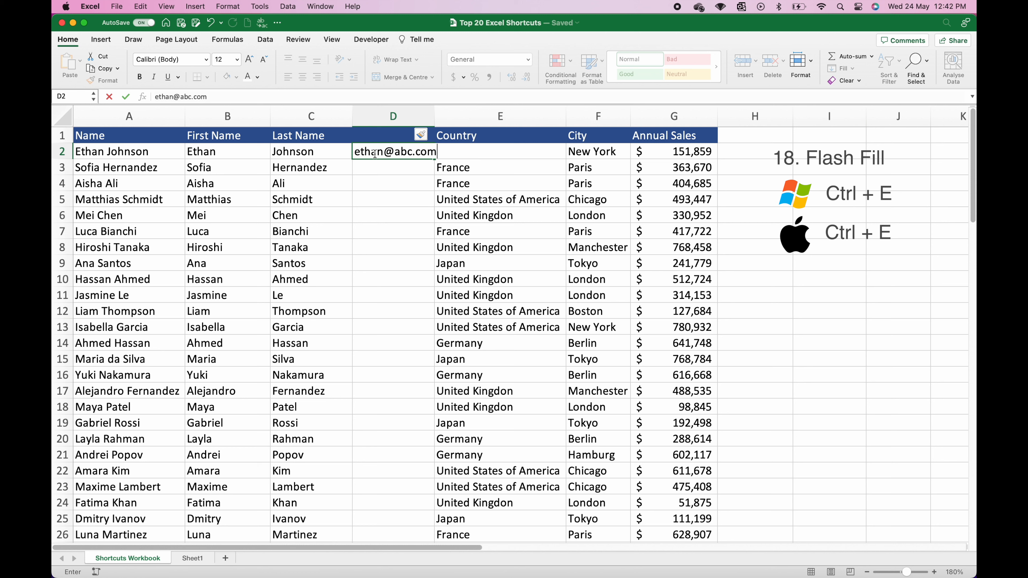
key("Return")
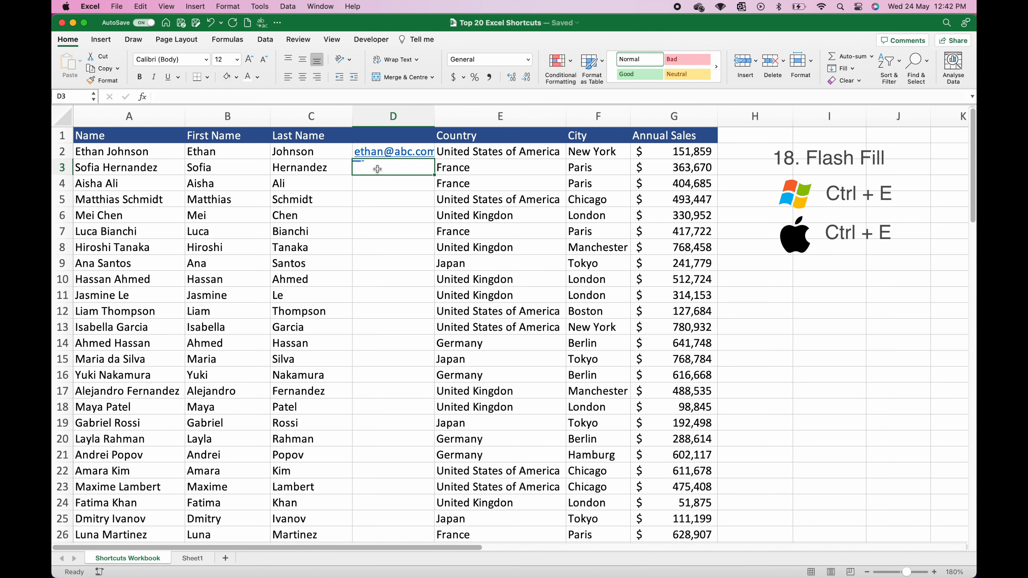
key("ctrl+e")
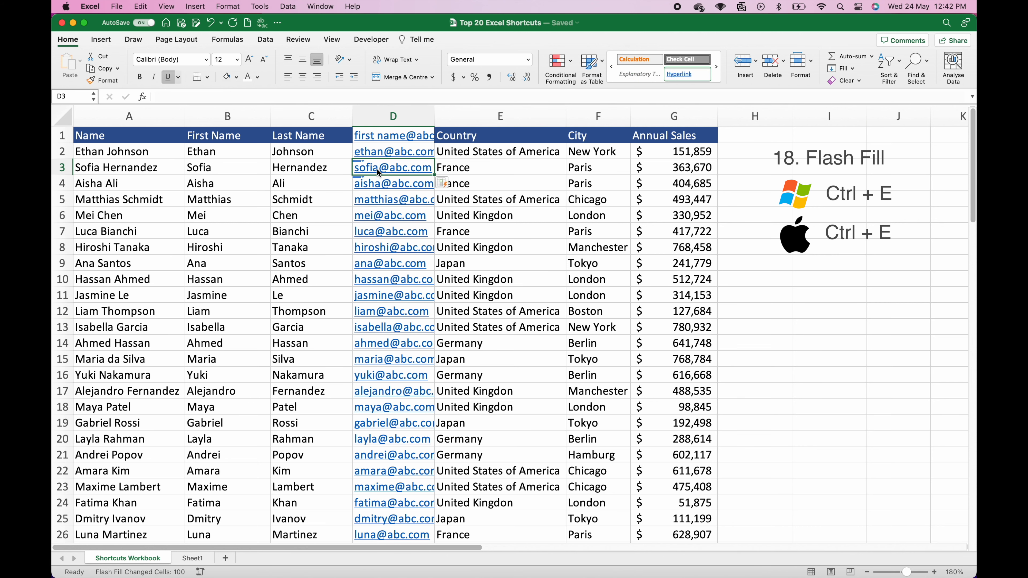
double_click(434, 115)
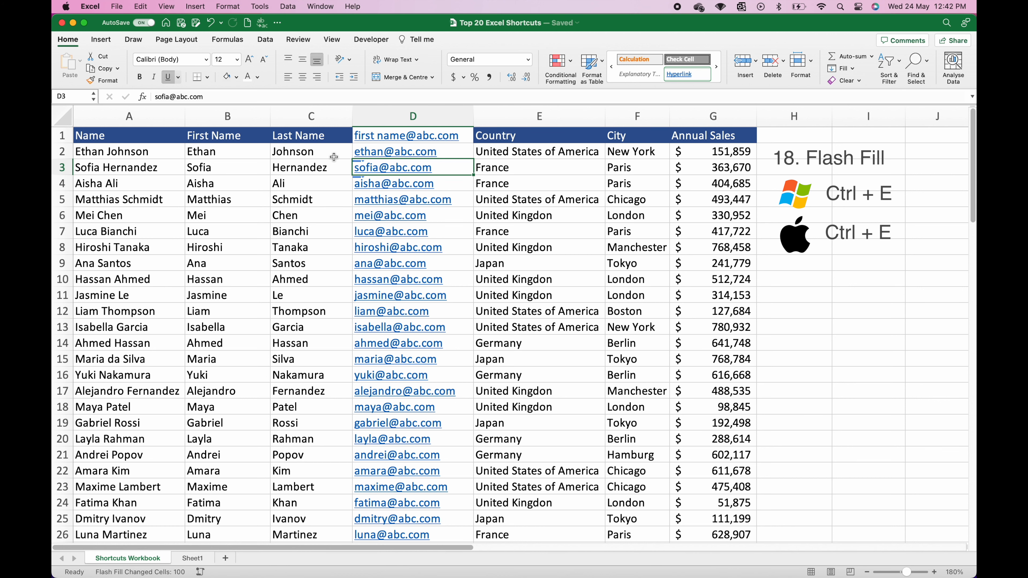
key("super+z")
key("super+z")
key("super+z")
key("super+z")
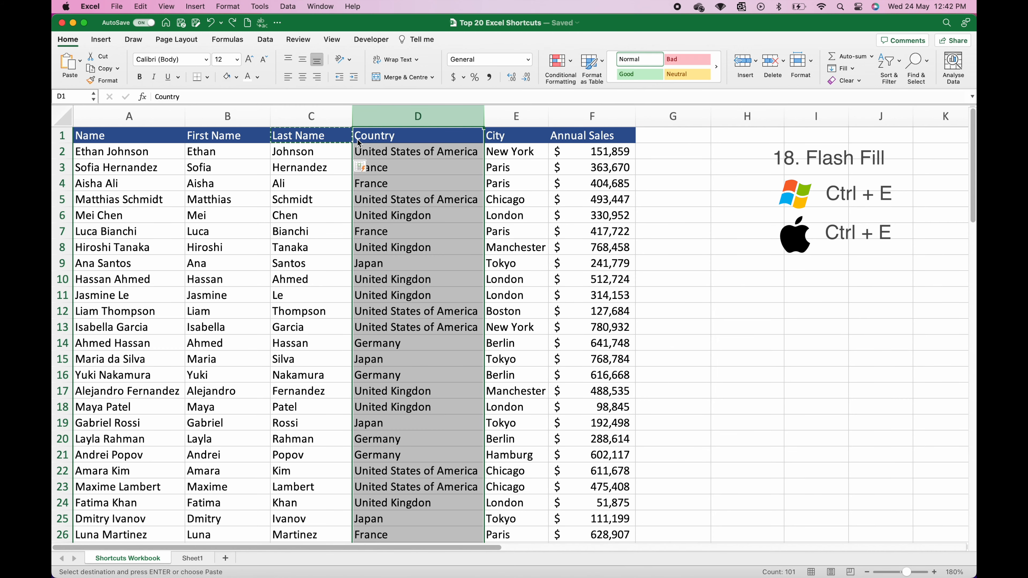
left_click(141, 138)
key("Escape")
Step: Insert a blank row 1 above the header row, shifting the table down
left_click(130, 376)
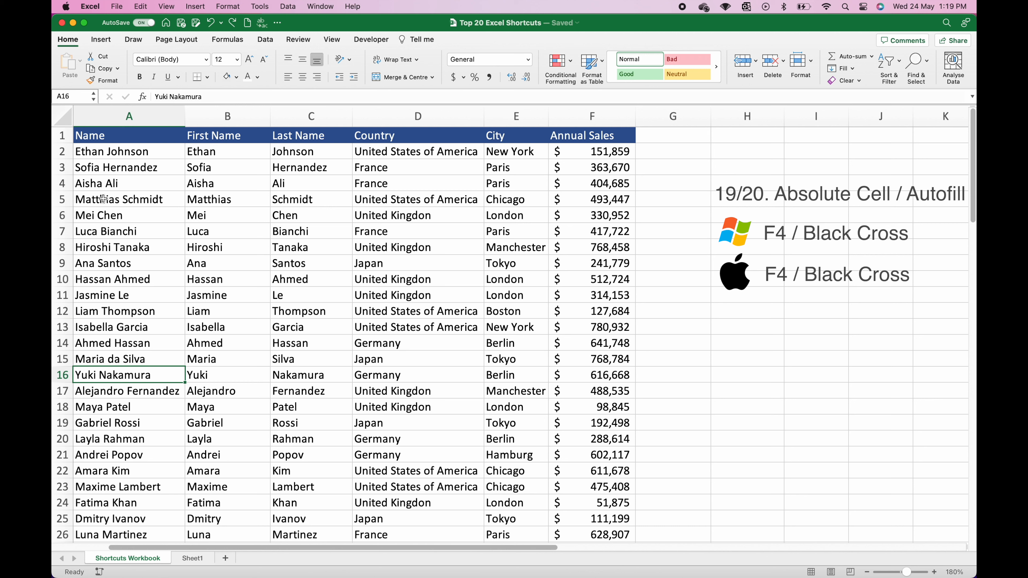
left_click(122, 137)
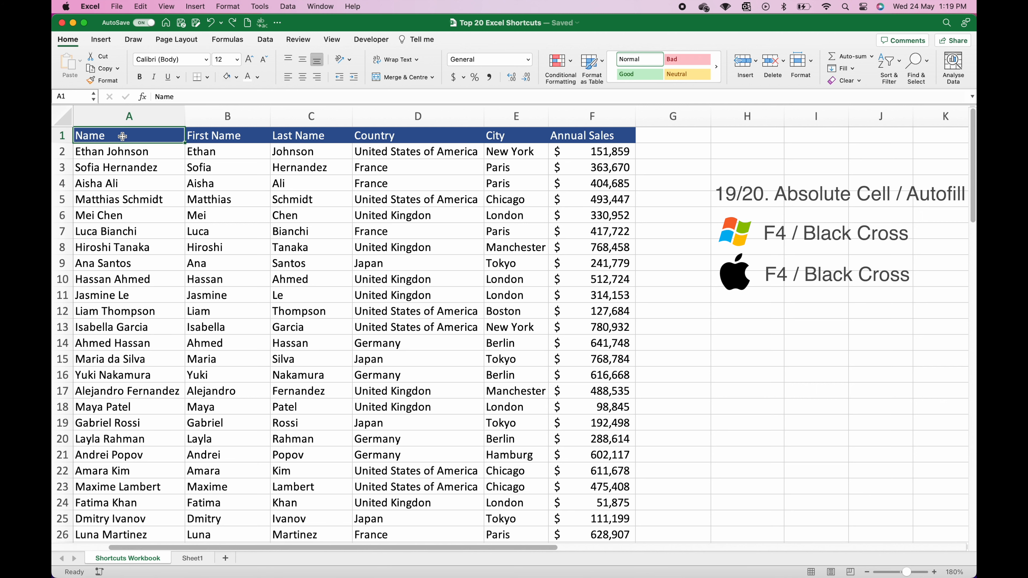
key("shift+space")
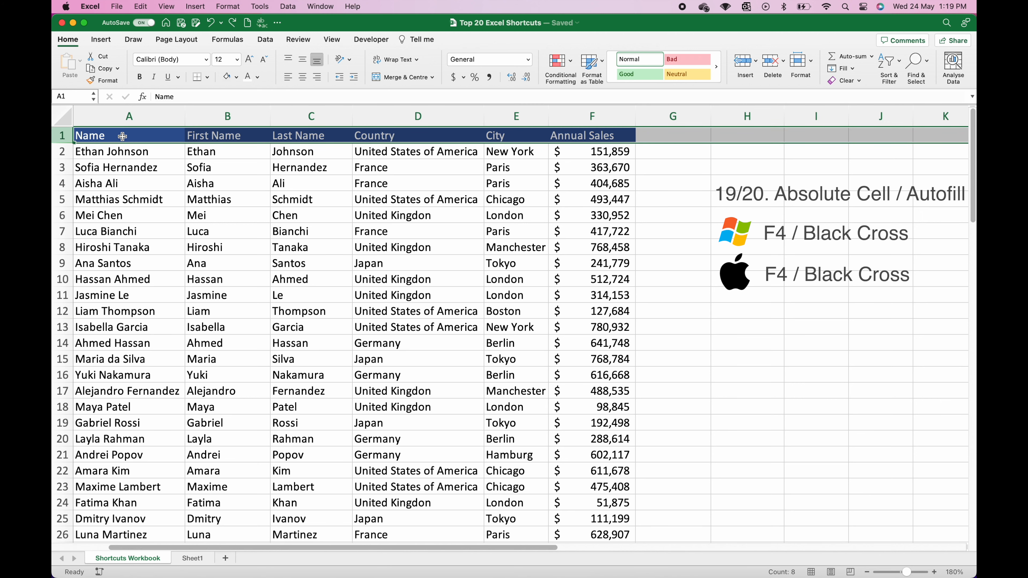
key("super+shift+plus")
left_click(68, 135)
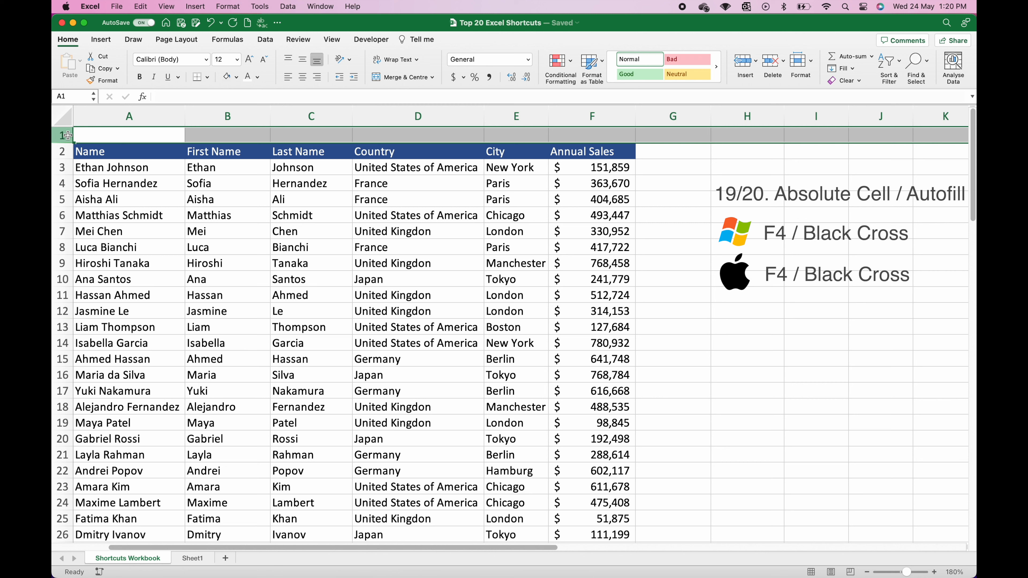
left_click(576, 137)
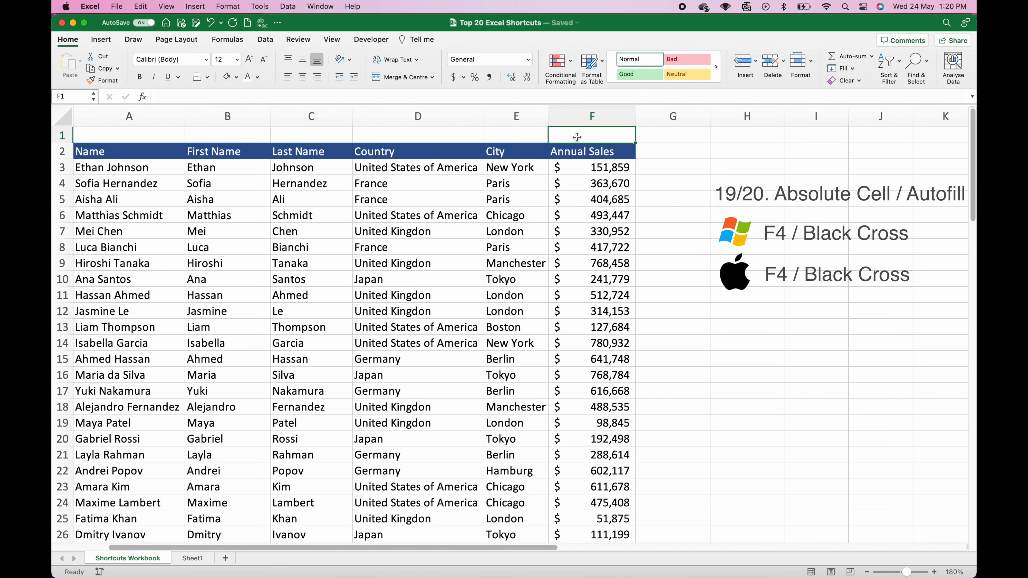
Step: Put a Commission header in G2 and a 5% rate in G1
left_click(665, 153)
type("Com")
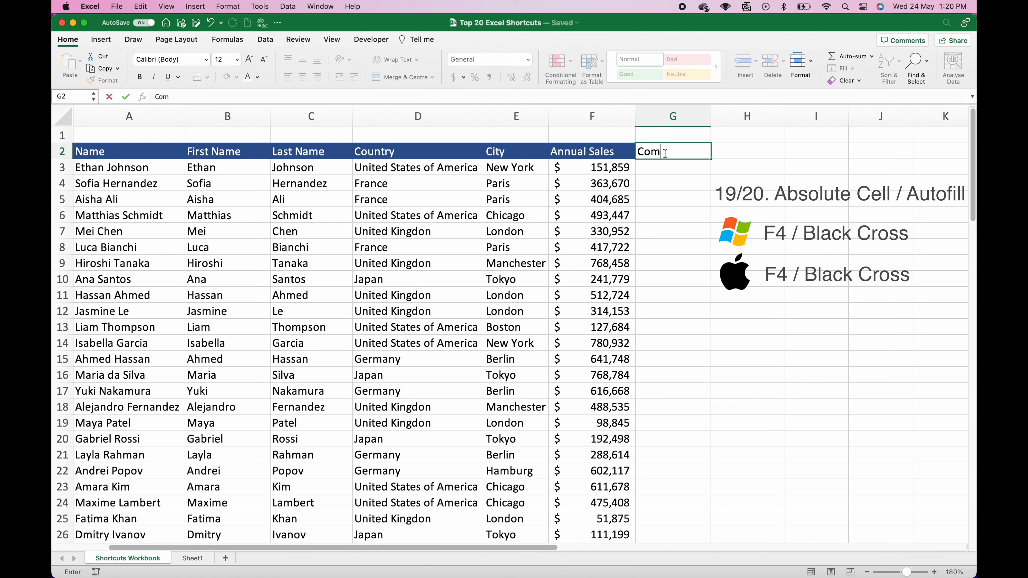
type("mission")
key("Return")
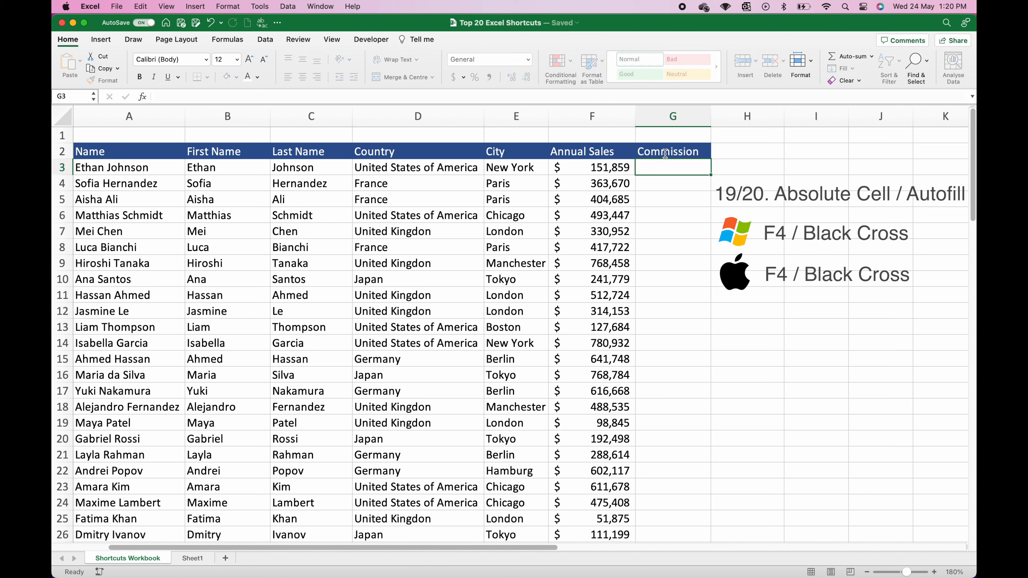
left_click(657, 140)
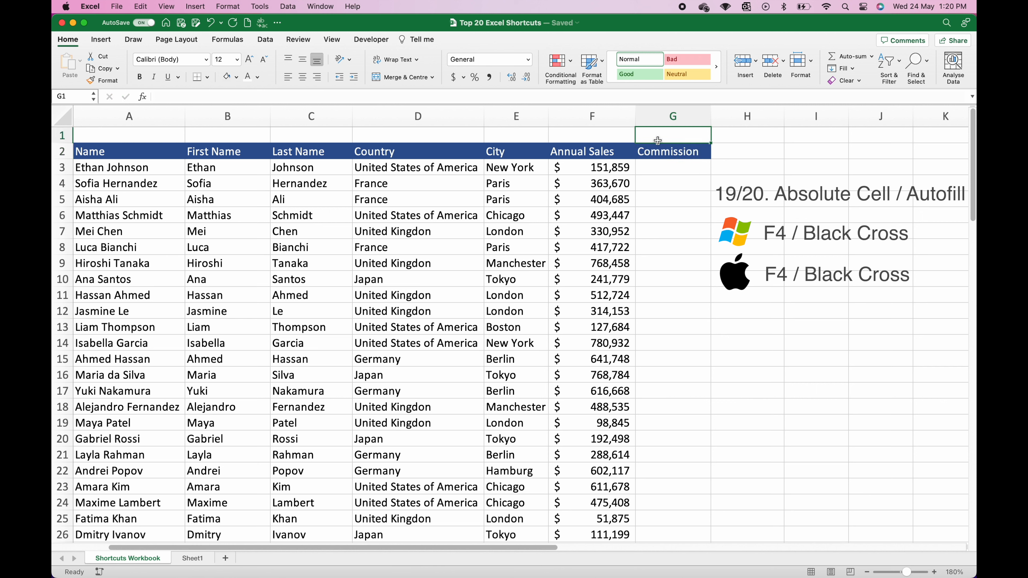
left_click(475, 77)
type("5")
key("Return")
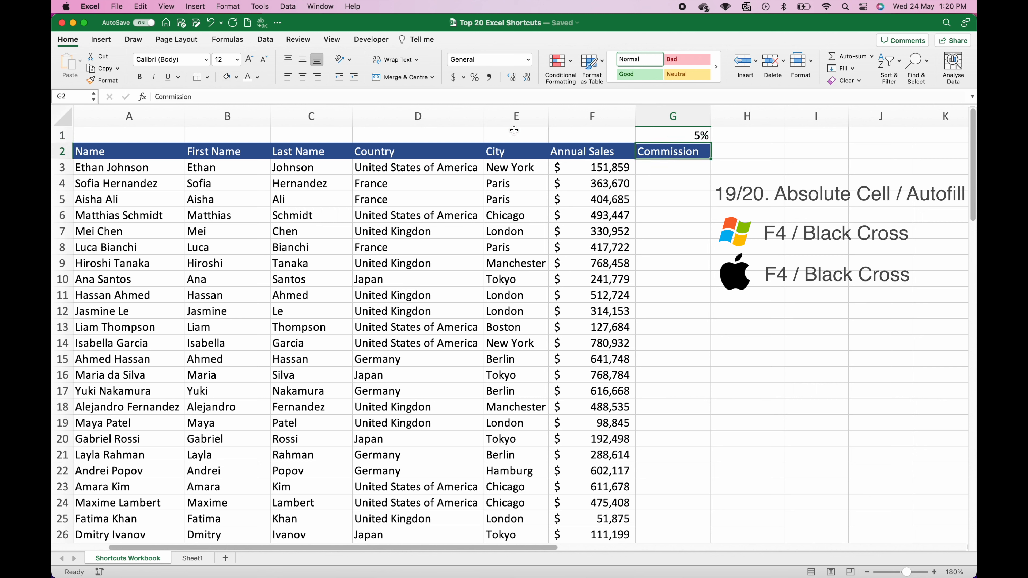
Step: Start a formula in G3 that references the annual sales in F3
left_click(663, 173)
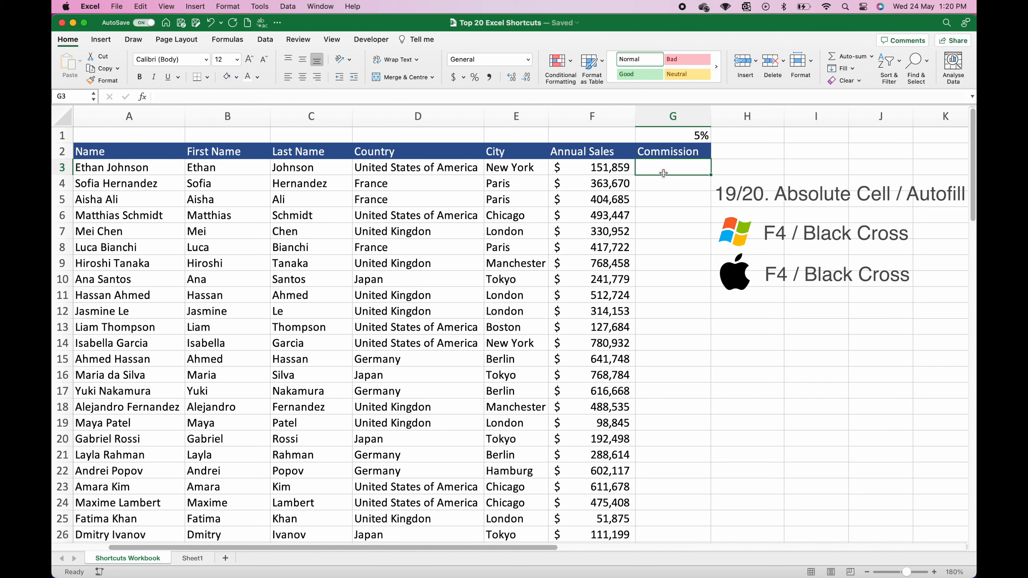
type("=")
key("Left")
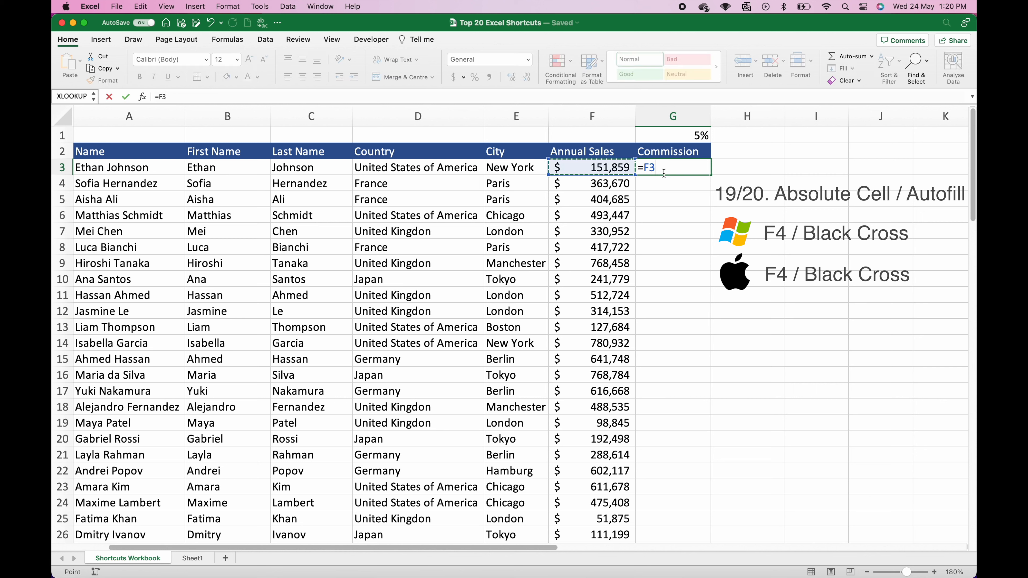
Step: Complete G3 as =F3*$G$1 and show the $7,593 commission without decimals
type("*")
left_click(696, 136)
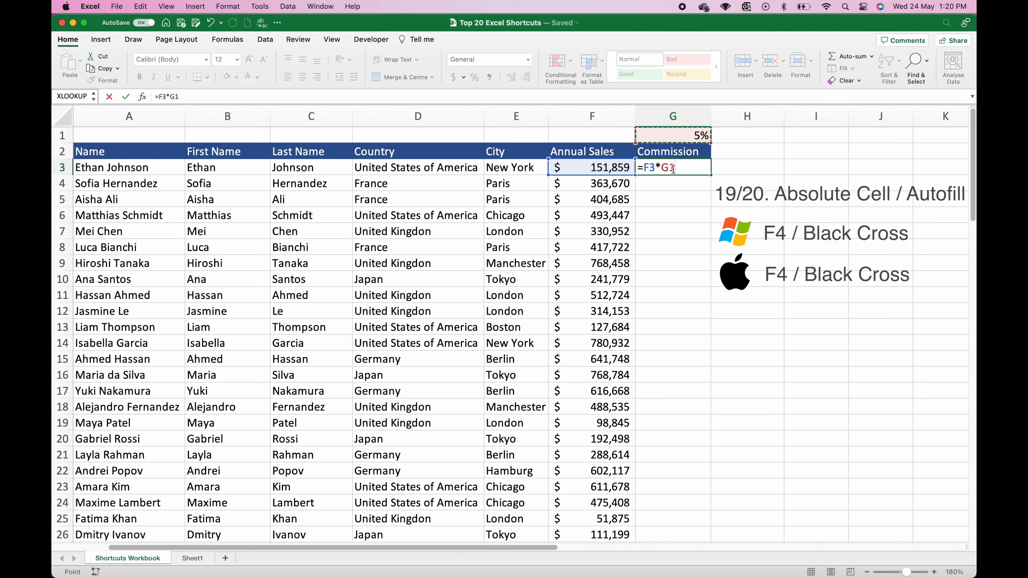
double_click(670, 168)
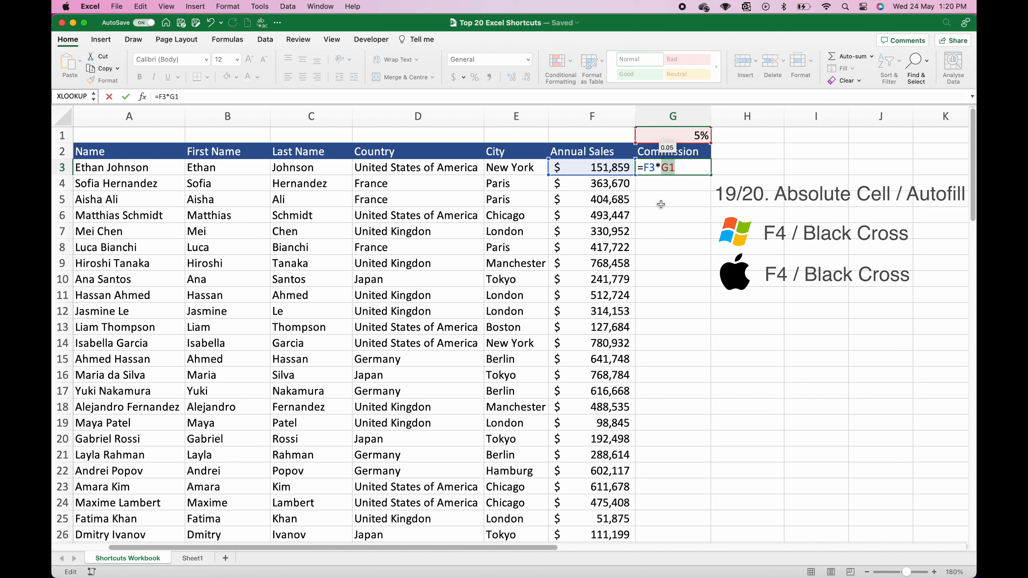
key("F4")
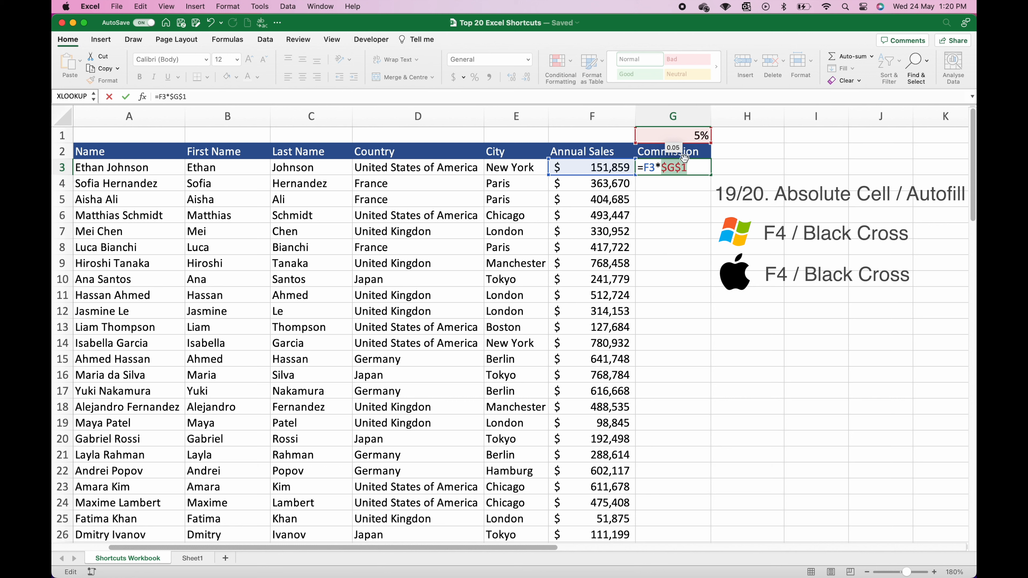
key("ctrl+Return")
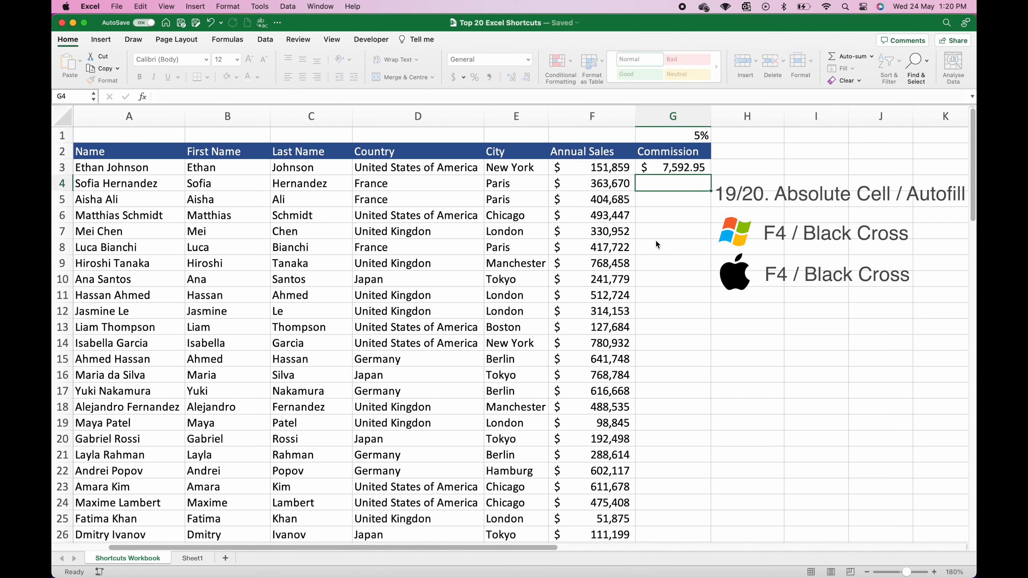
left_click(526, 77)
left_click(526, 77)
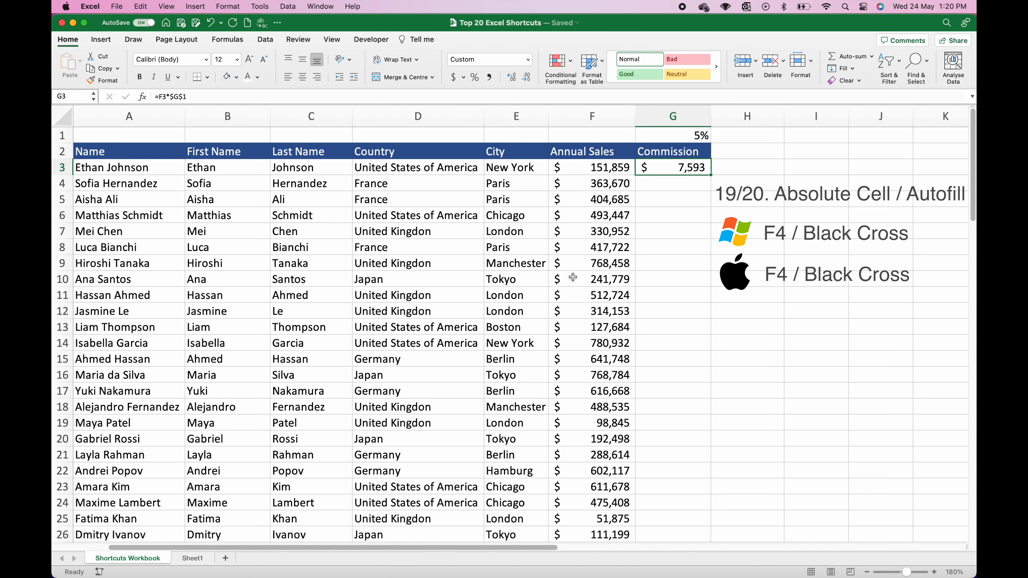
scroll(627, 251, "down", 1)
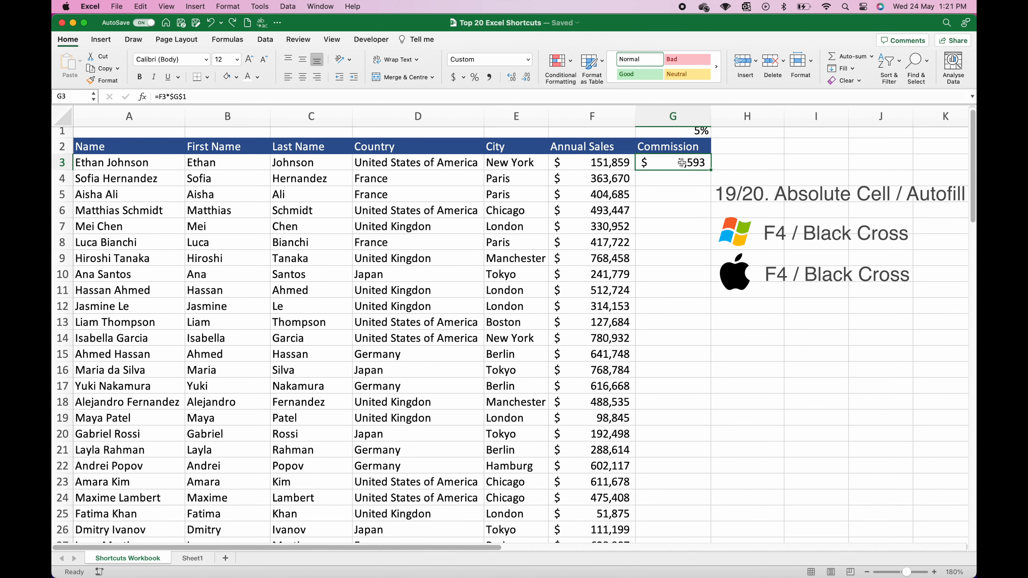
key("cmd+c")
left_click_drag(682, 163, 670, 500)
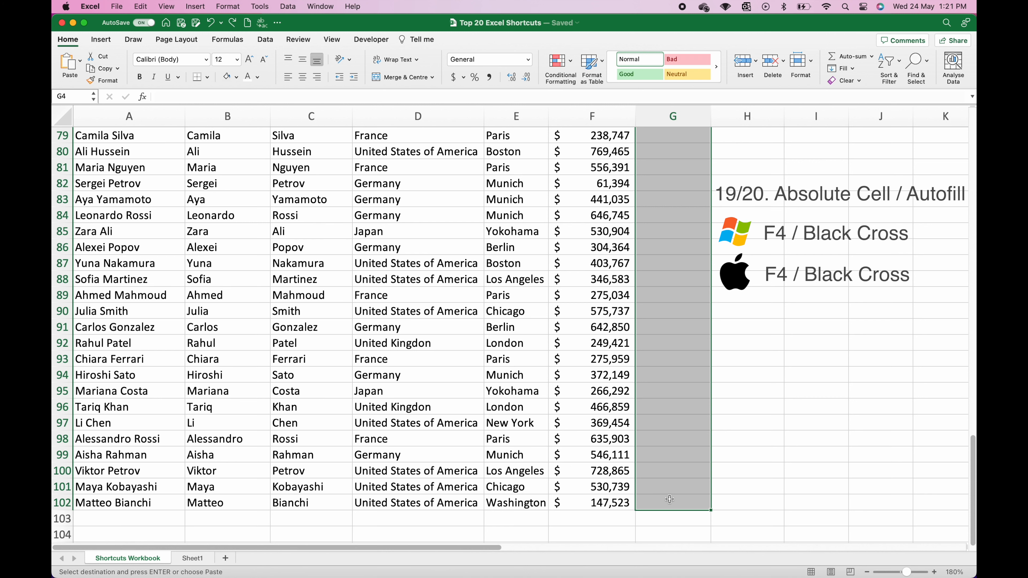
key("cmd+v")
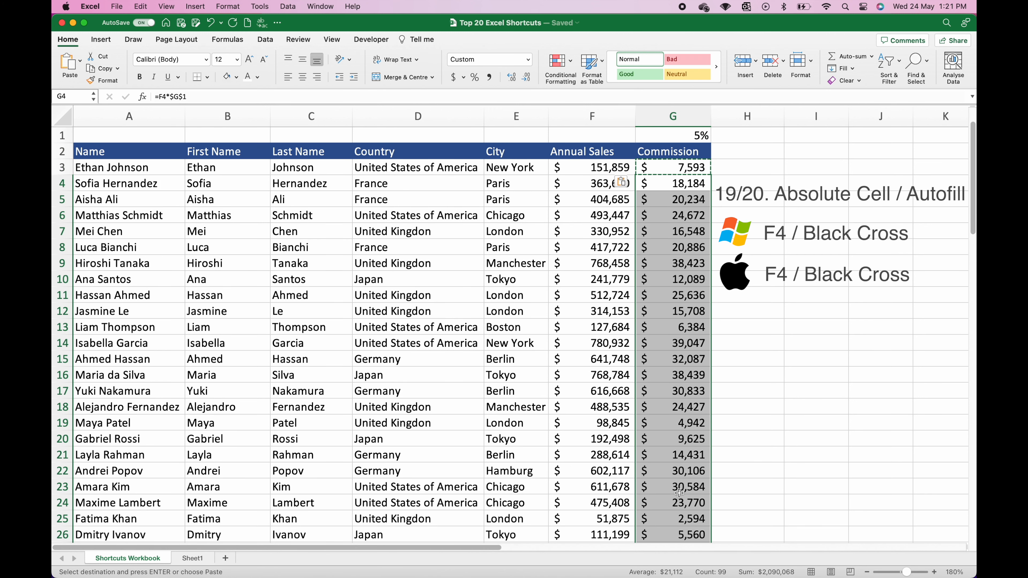
key("super+z")
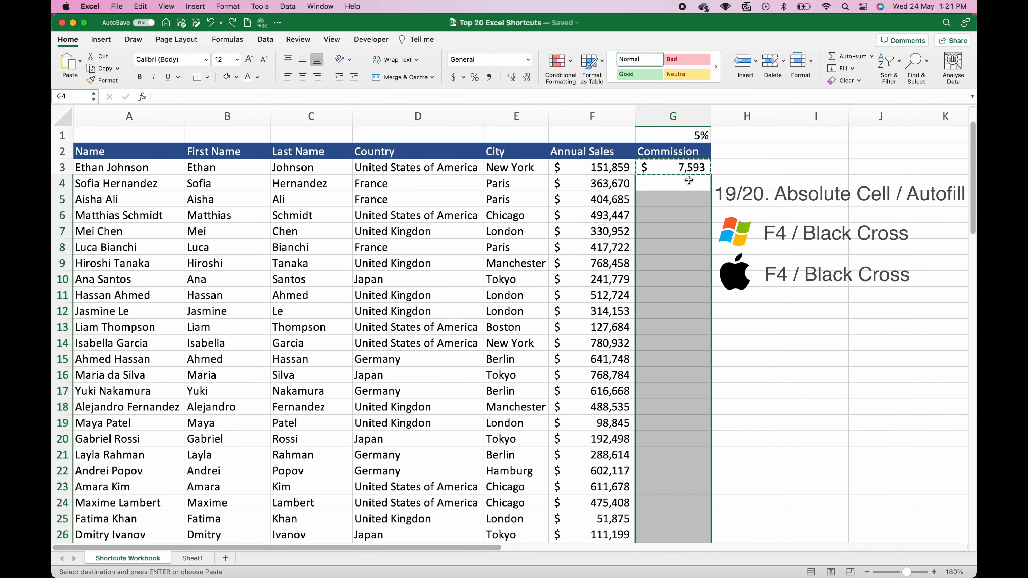
left_click(686, 169)
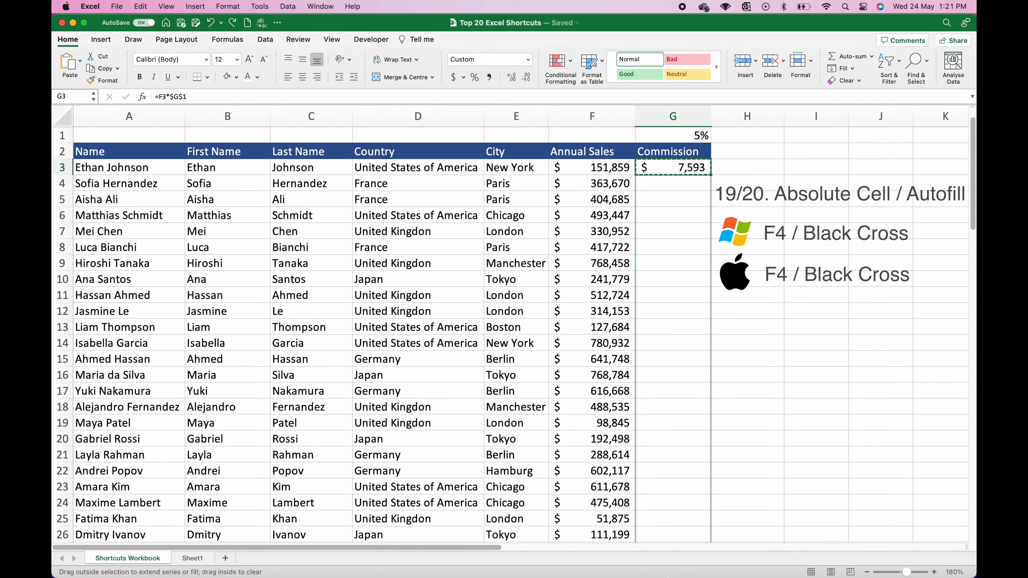
left_click_drag(711, 175, 657, 504)
scroll(660, 367, "up", 20)
scroll(661, 368, "up", 3)
key("super+z")
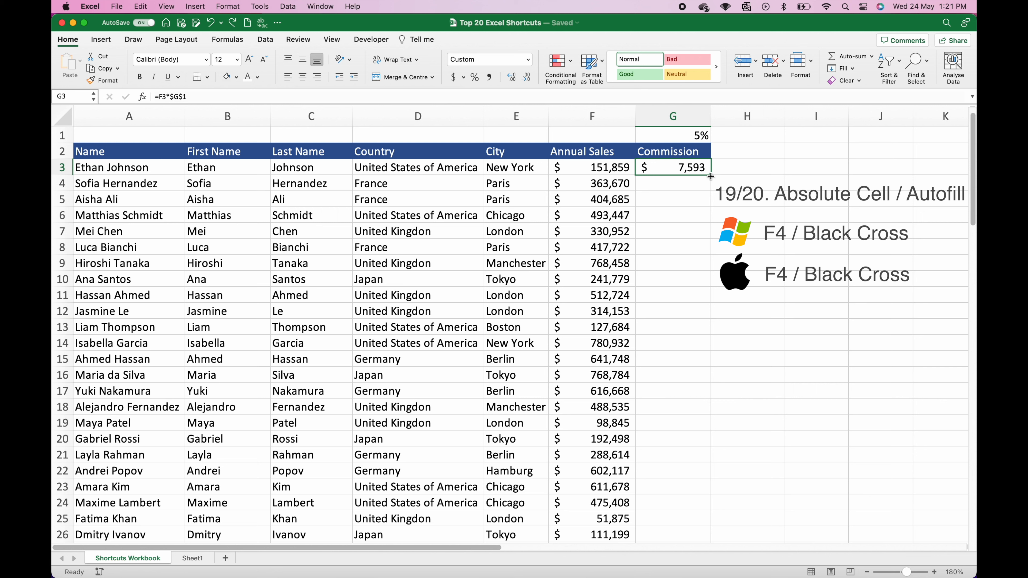
Step: Autofill the G3 commission formula down to row 102
double_click(710, 176)
scroll(669, 290, "down", 15)
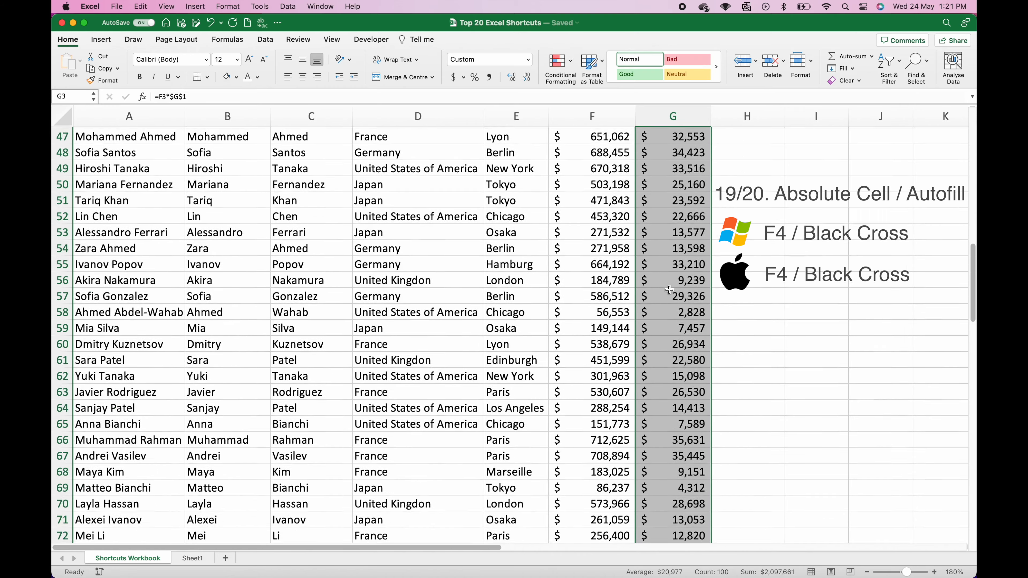
scroll(669, 290, "down", 10)
scroll(669, 290, "up", 15)
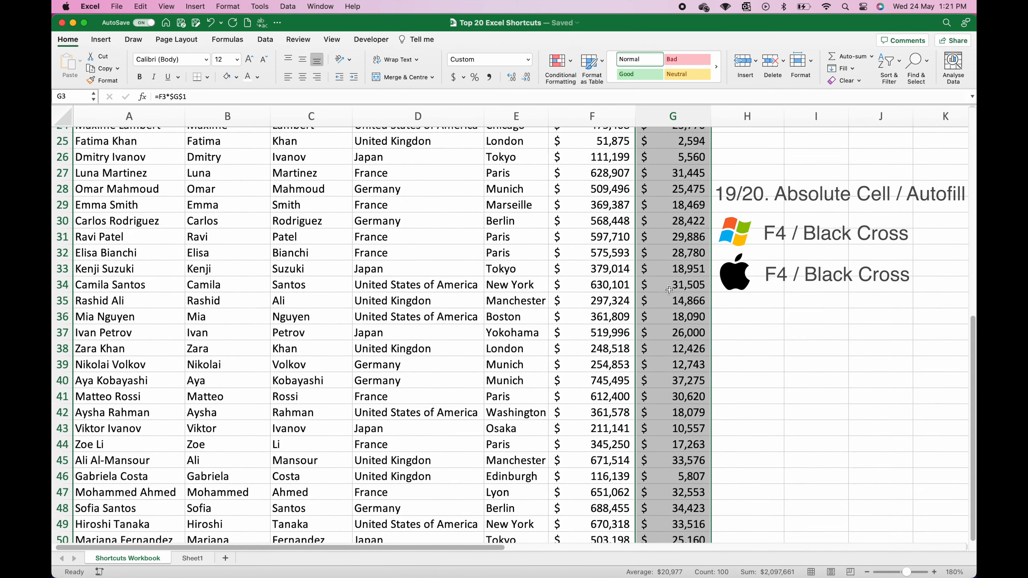
scroll(669, 290, "up", 10)
left_click(684, 172)
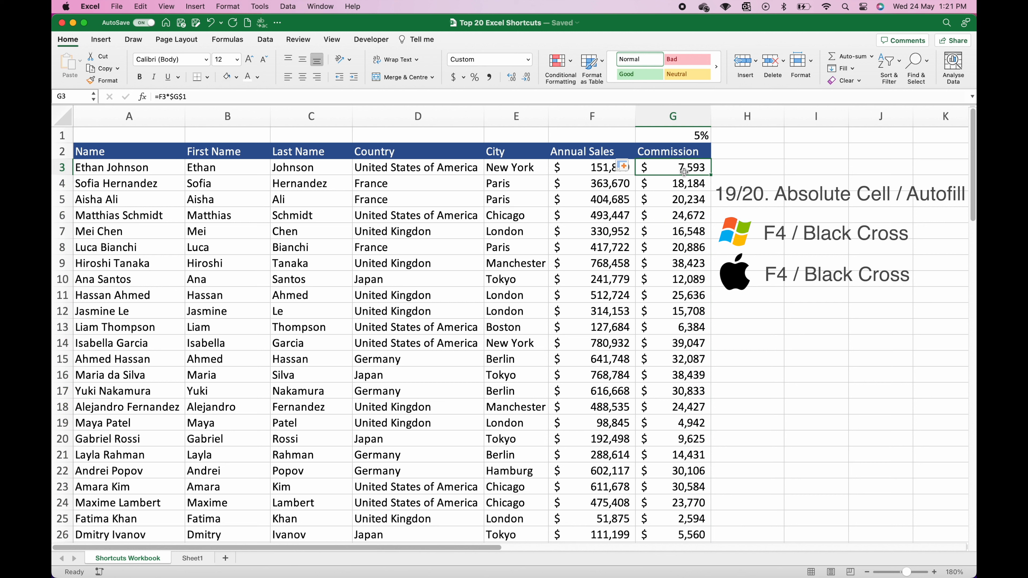
left_click(142, 393)
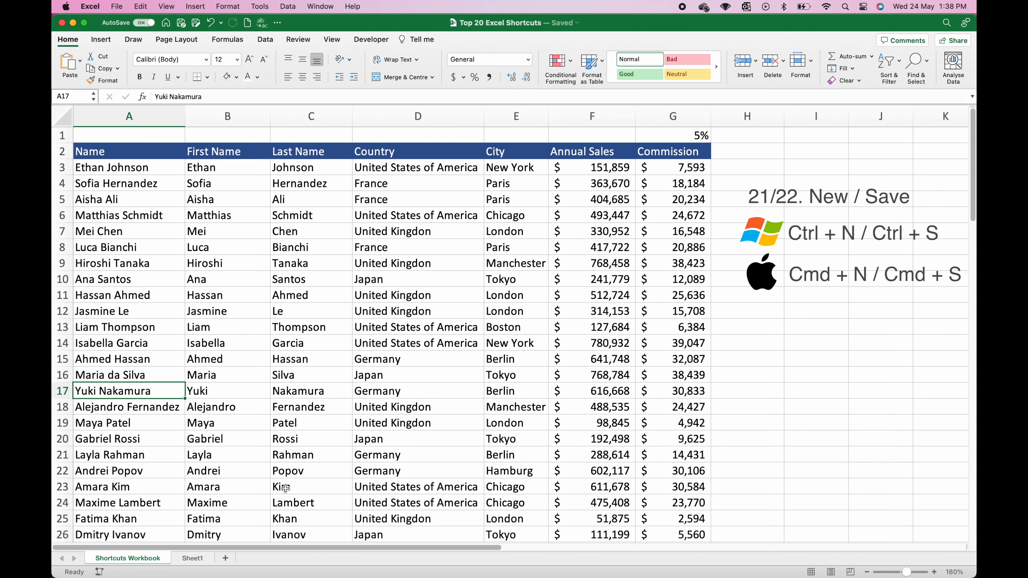
Step: Create a new blank workbook, enlarge its window and zoom in on the sheet
key("super+n")
left_click_drag(596, 63, 502, 20)
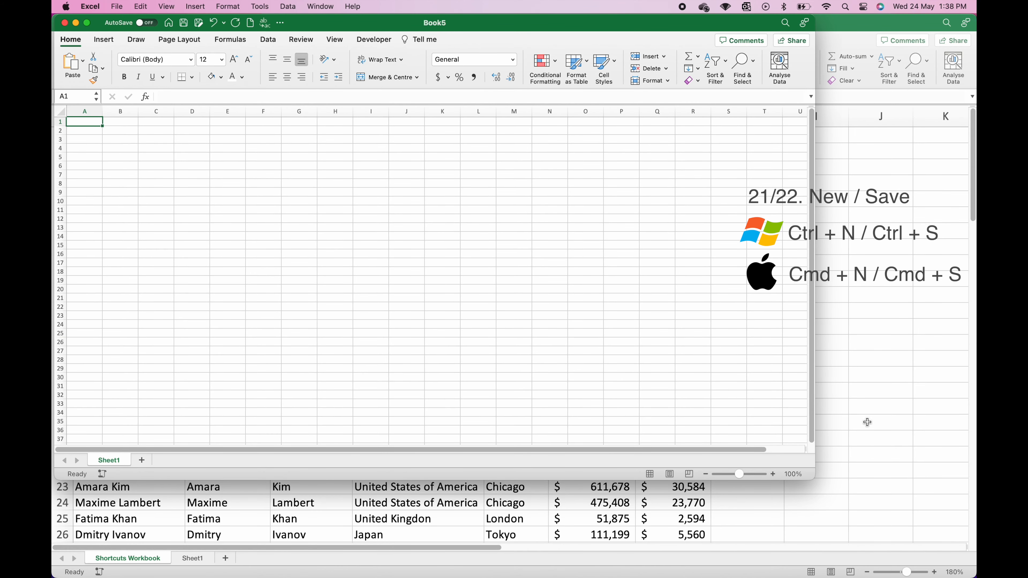
left_click_drag(815, 478, 970, 577)
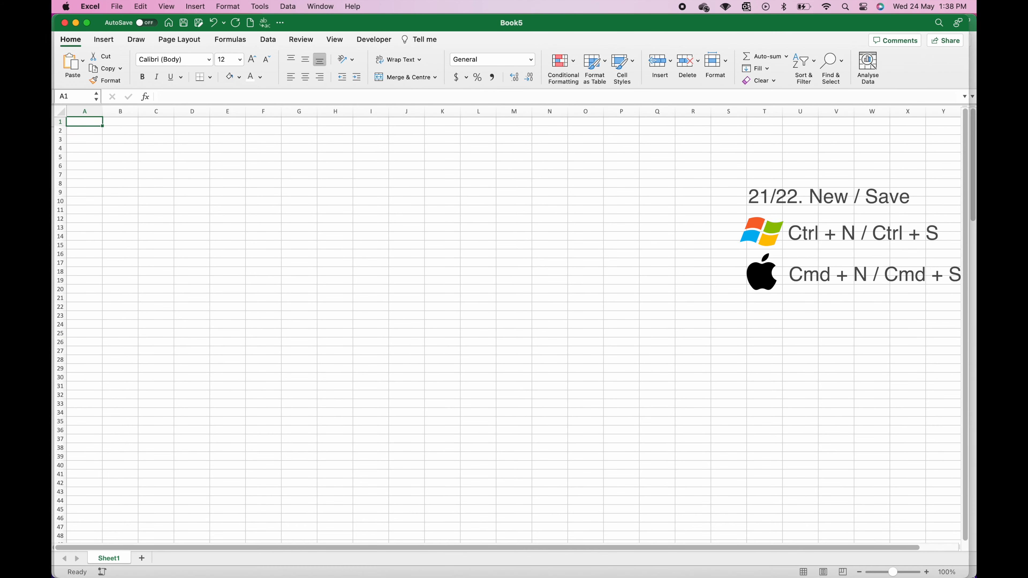
left_click(934, 573)
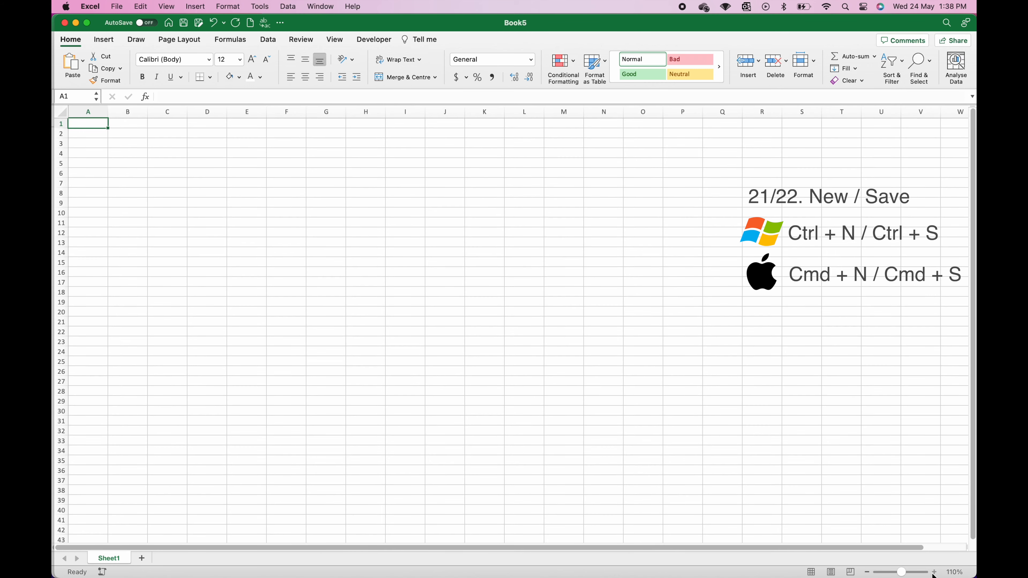
left_click(934, 572)
left_click(934, 572)
left_click(934, 572)
left_click(934, 573)
left_click(933, 572)
left_click(933, 573)
left_click(933, 572)
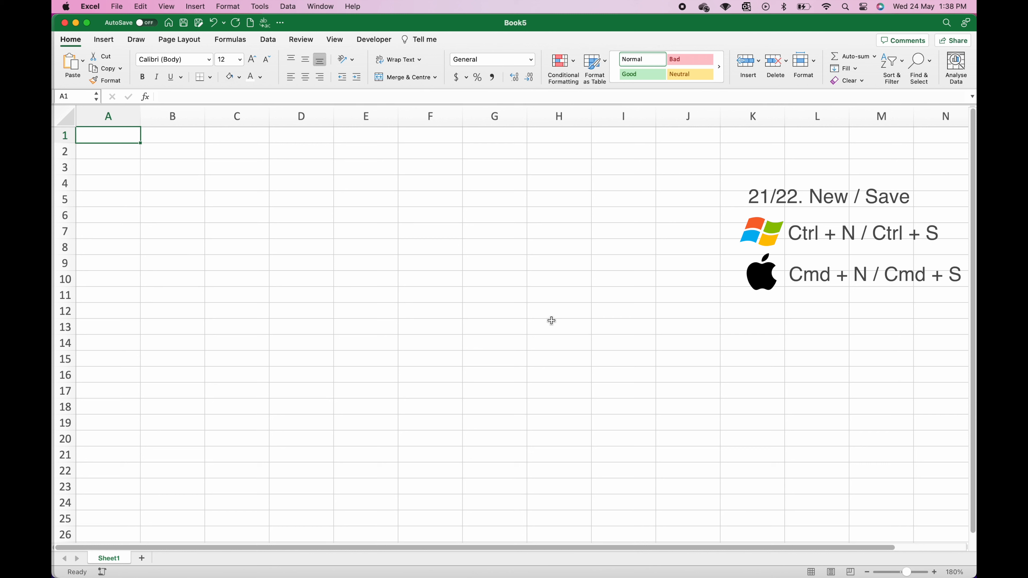
left_click(463, 285)
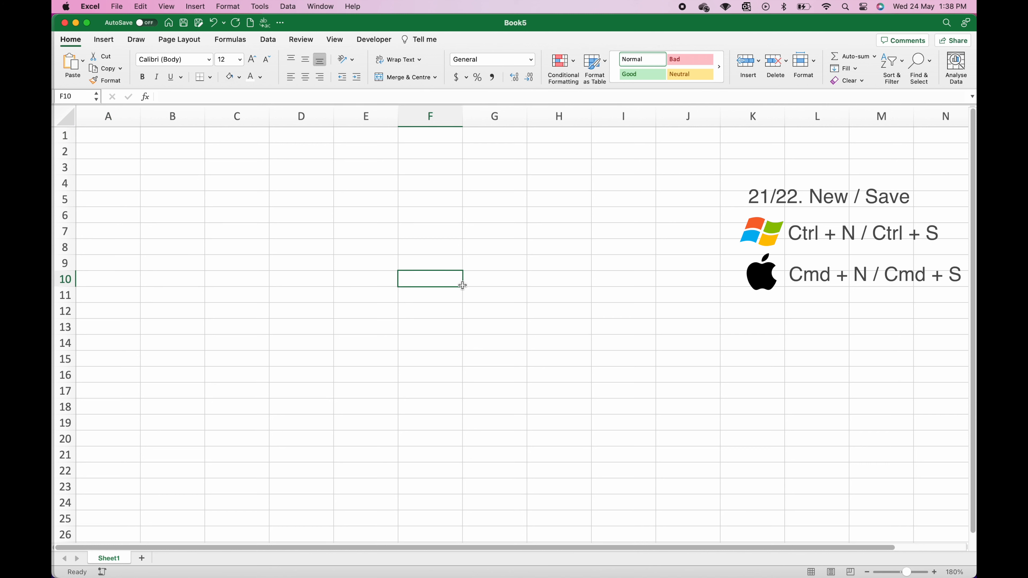
Step: Save the new workbook as shortcut_tutorial
key("super+s")
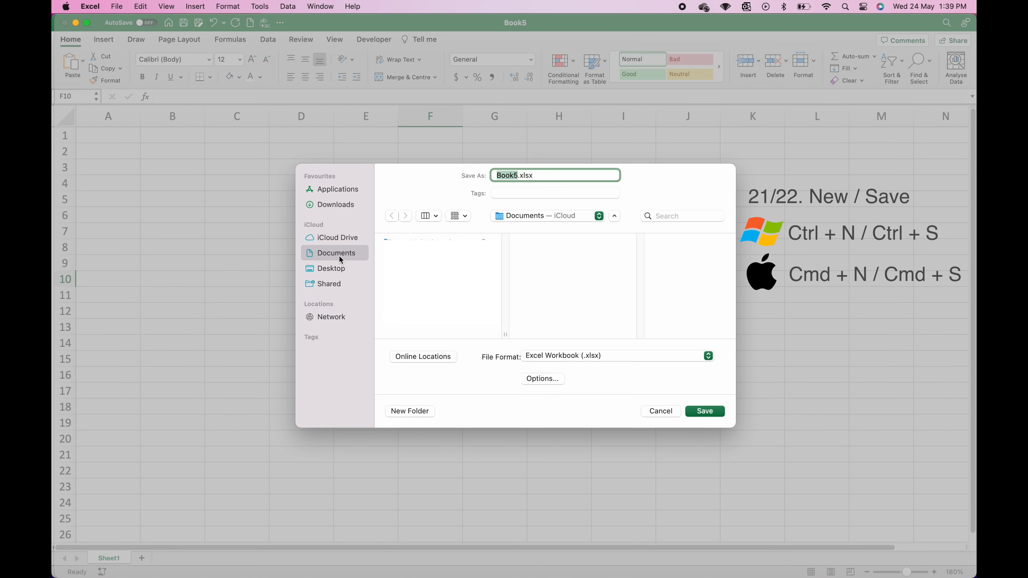
type("Sh")
key("BackSpace")
key("BackSpace")
type("shortcut_tutorial")
left_click(701, 411)
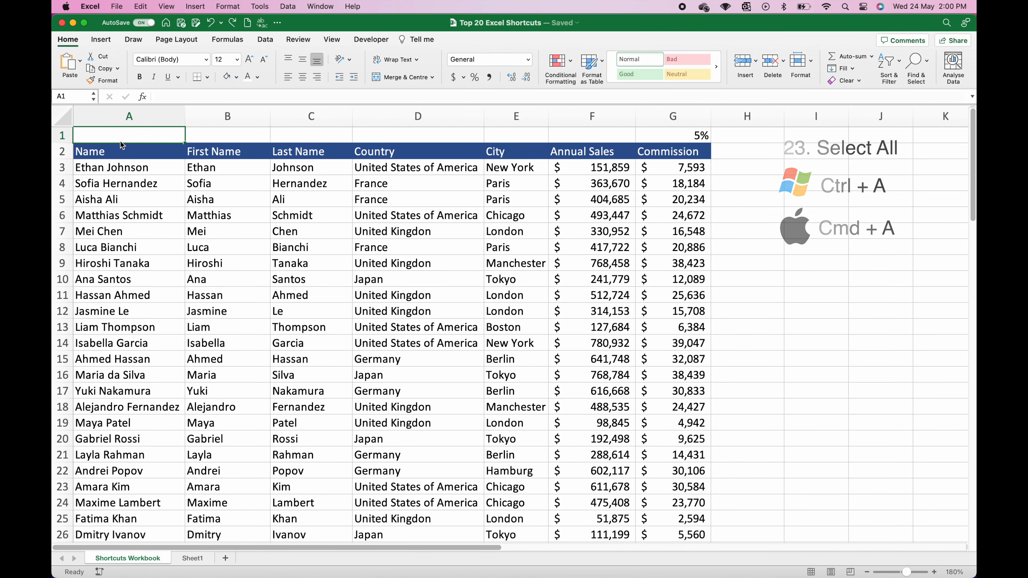
Step: Copy the entire sales table and paste it into the new workbook at F10
key("super+a")
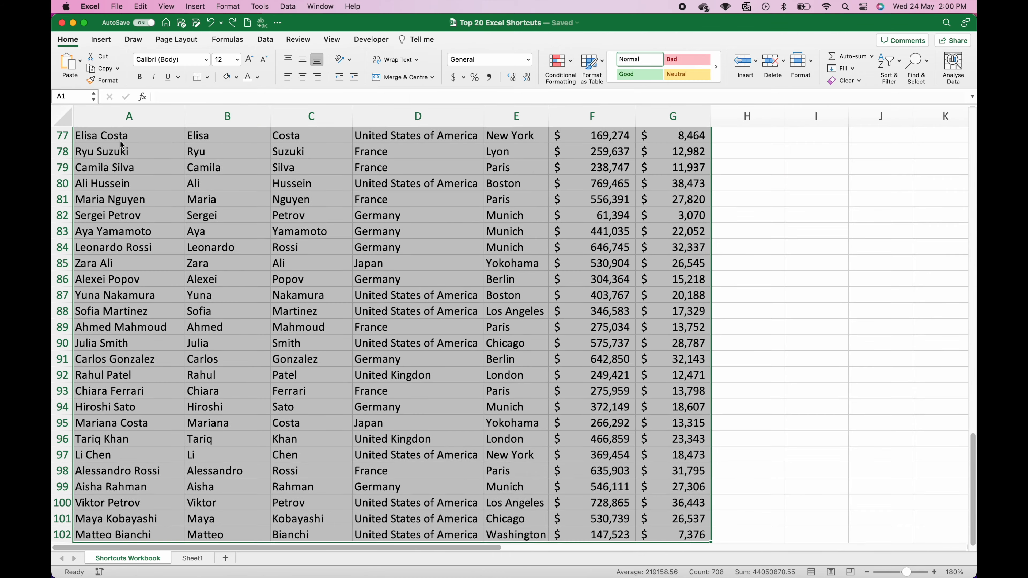
scroll(221, 261, "up", 15)
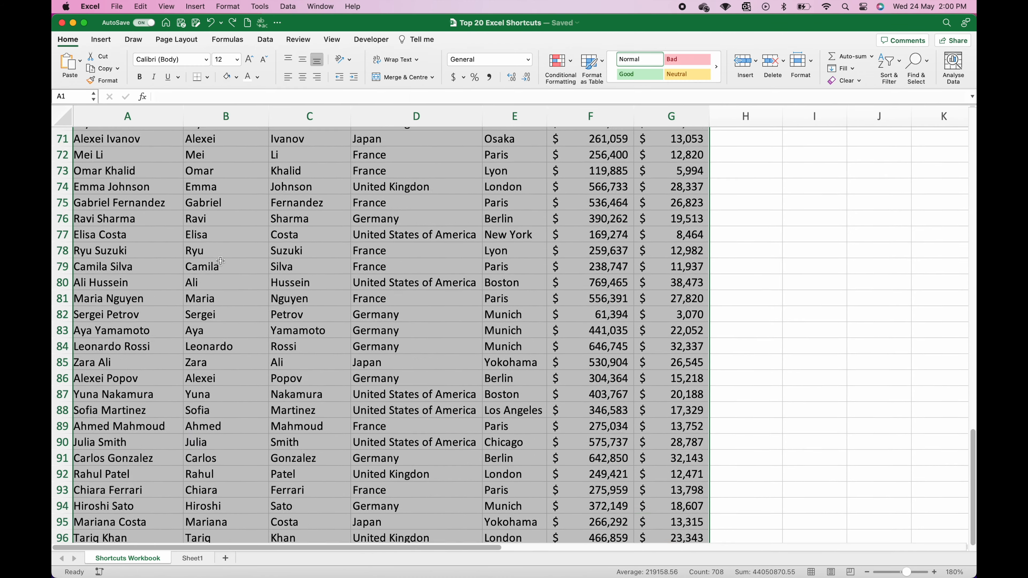
scroll(220, 262, "up", 6)
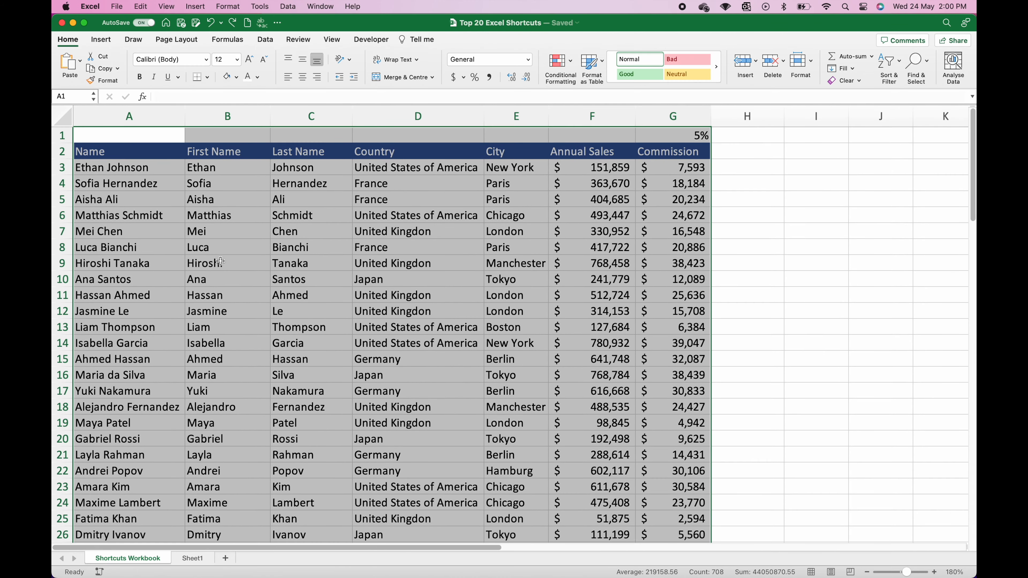
key("super+c")
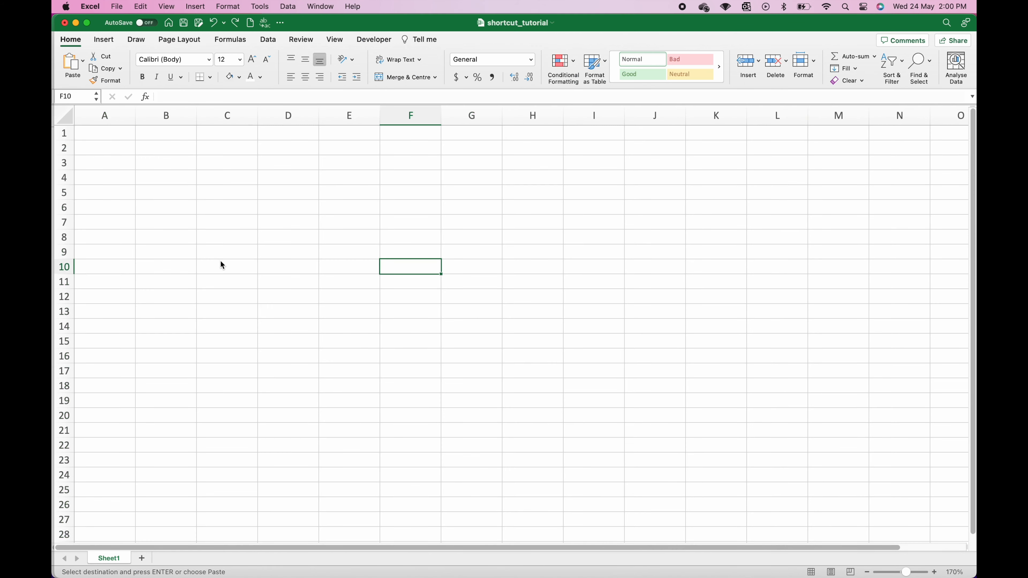
key("super+v")
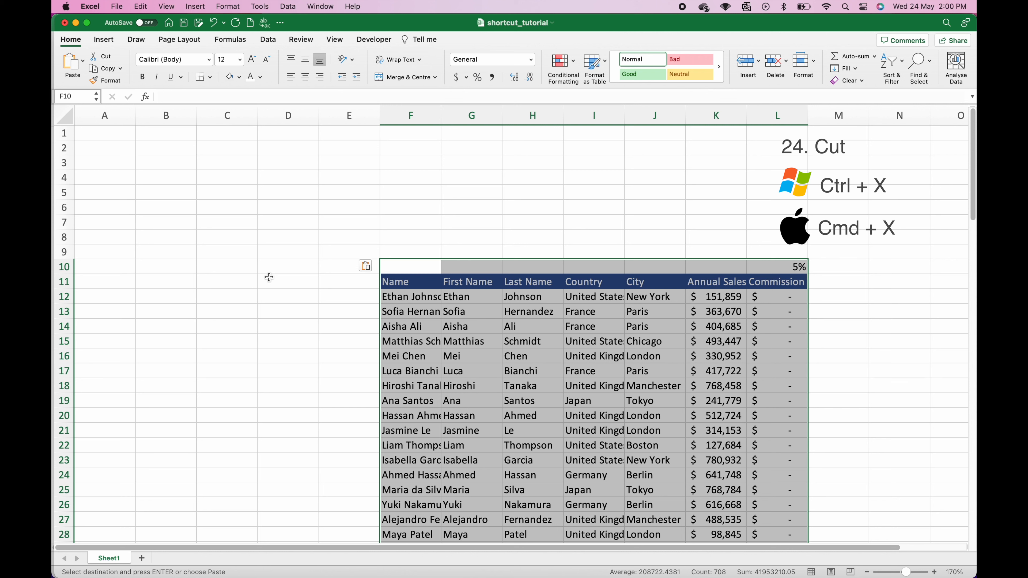
Step: Move the sales table to start at A1 and autofit columns A–G
key("super+x")
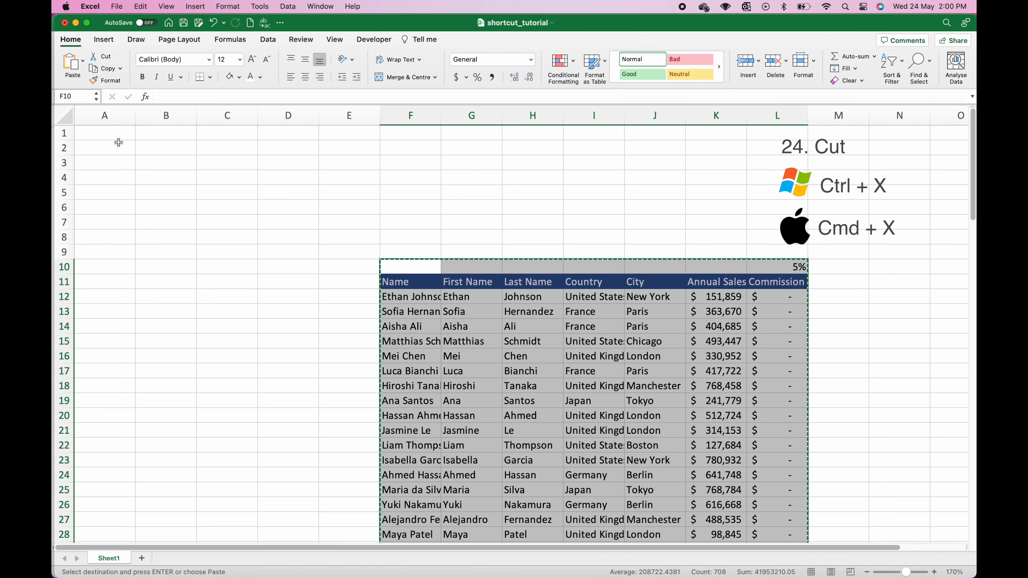
left_click(114, 134)
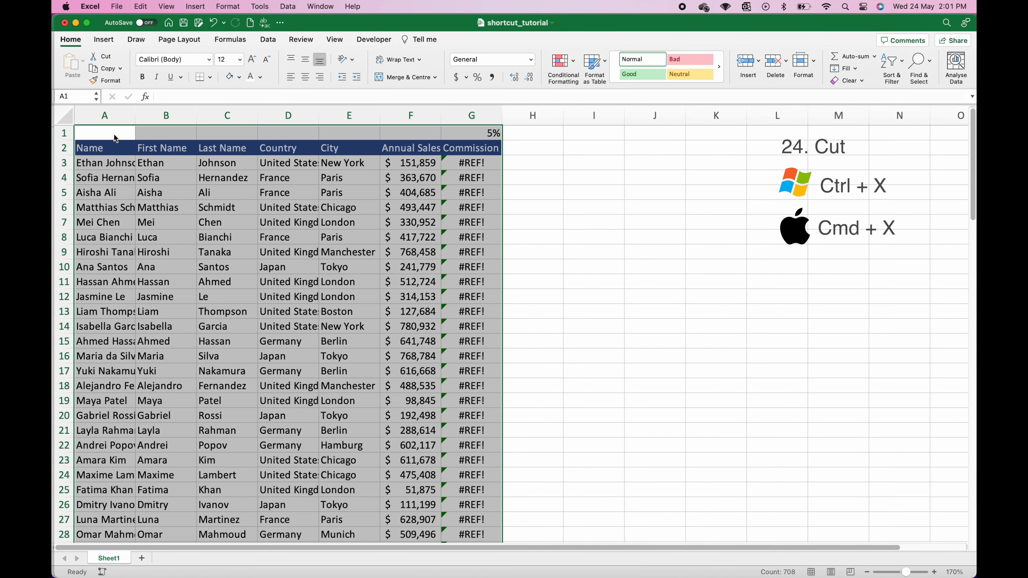
left_click_drag(106, 116, 471, 116)
double_click(380, 116)
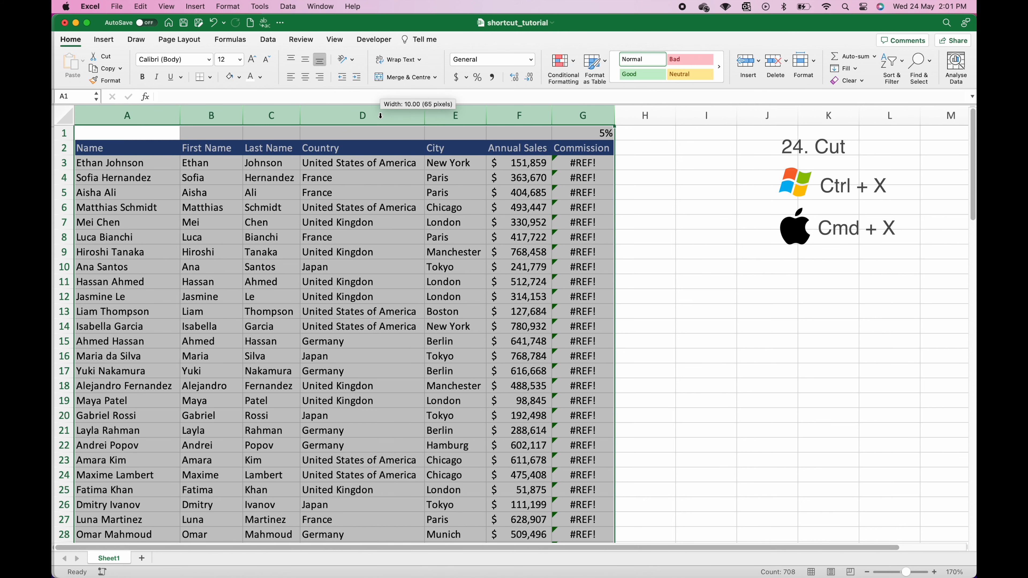
left_click(421, 204)
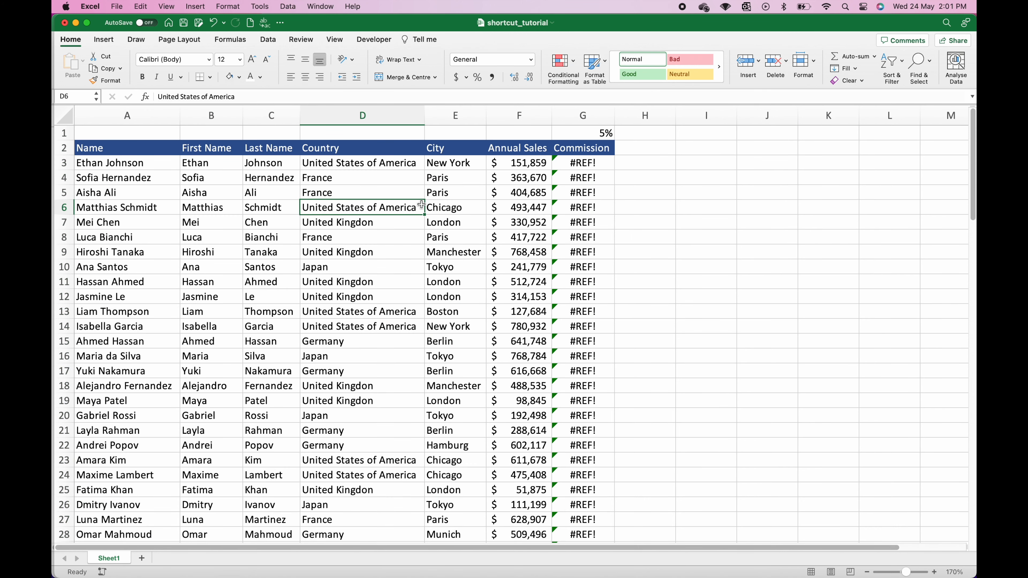
Step: Inspect the #REF! error in G3's commission formula, leaving it unchanged
left_click(562, 163)
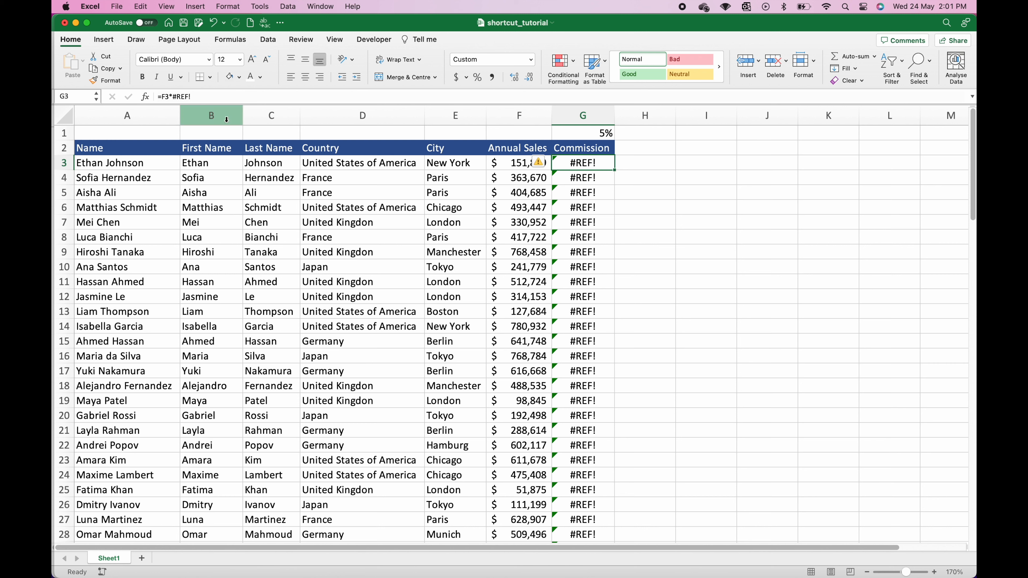
left_click_drag(192, 97, 162, 96)
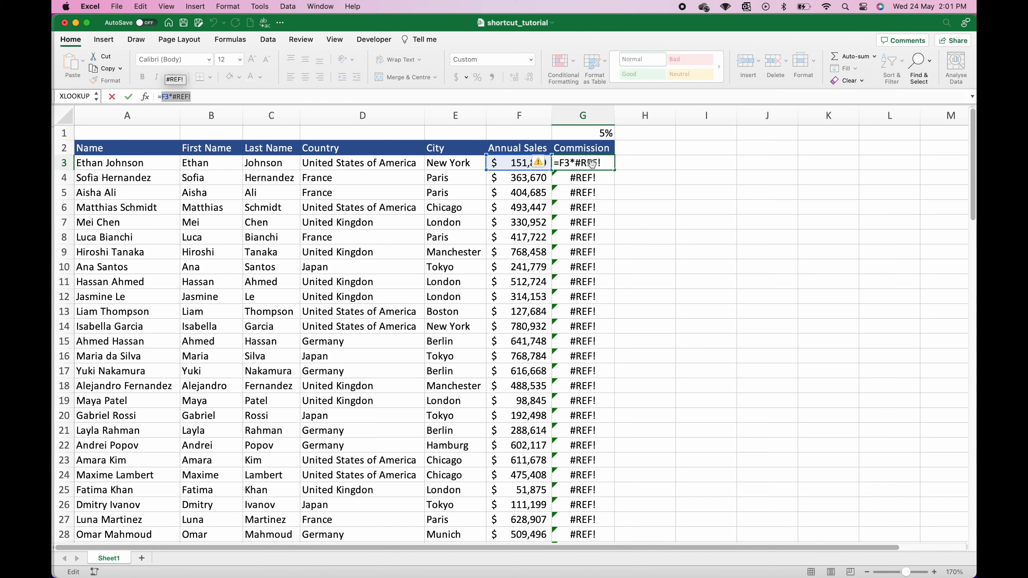
left_click(591, 164)
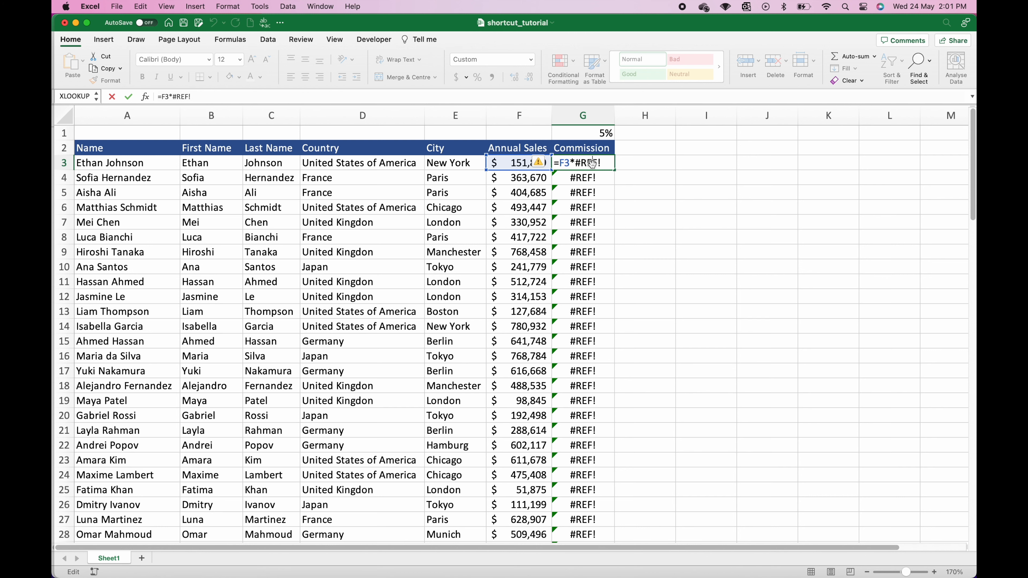
key("Escape")
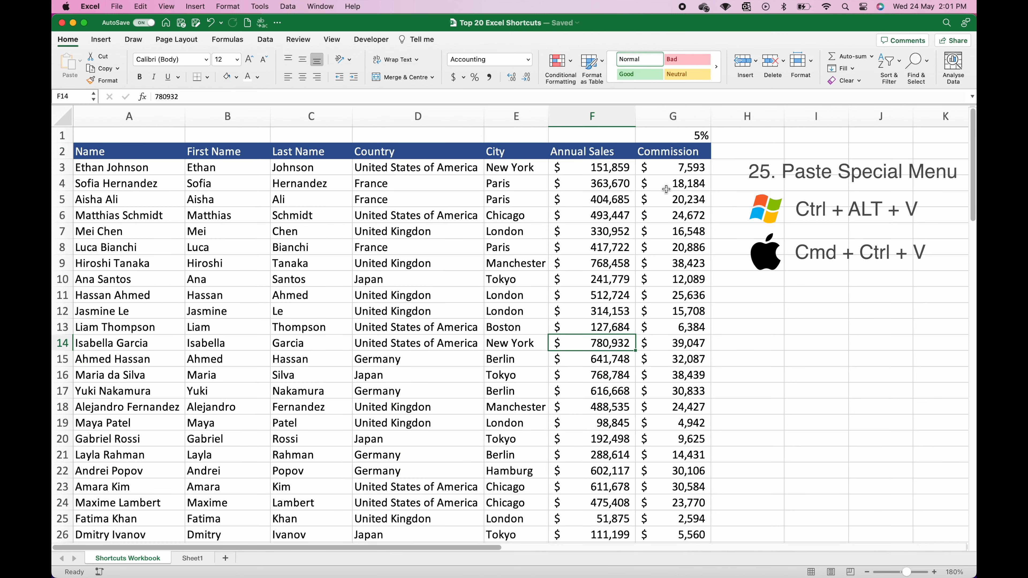
Step: Copy G1:G102 from the other workbook and paste only its values into G1, replacing the #REF! errors
left_click(667, 138)
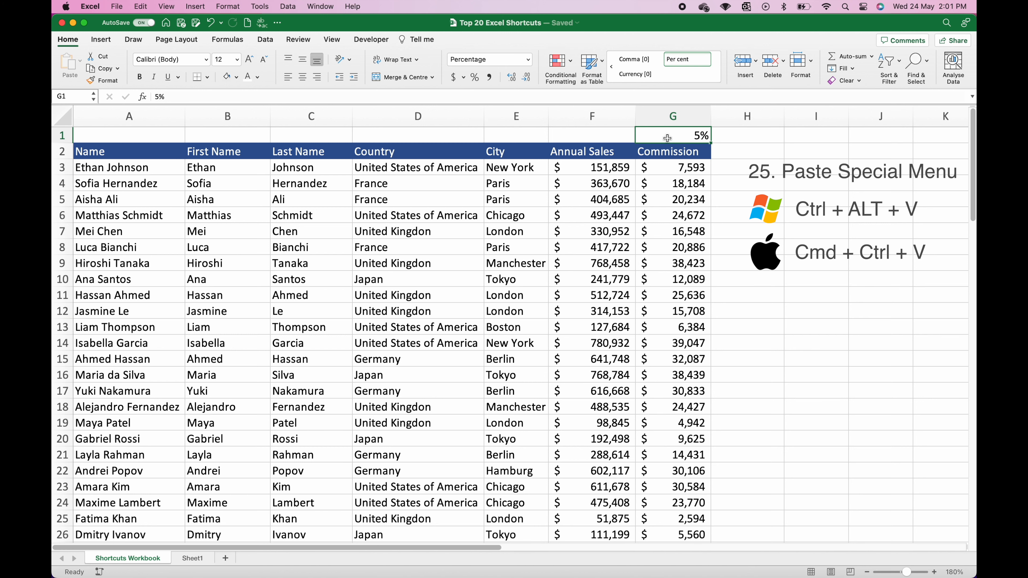
key("shift+super+Down")
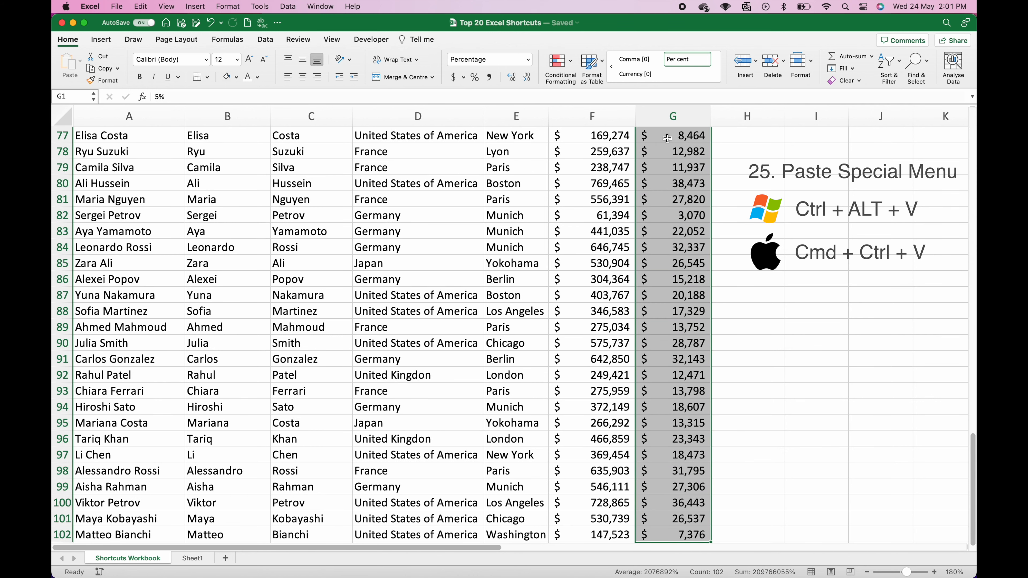
scroll(667, 138, "up", 15)
key("super+c")
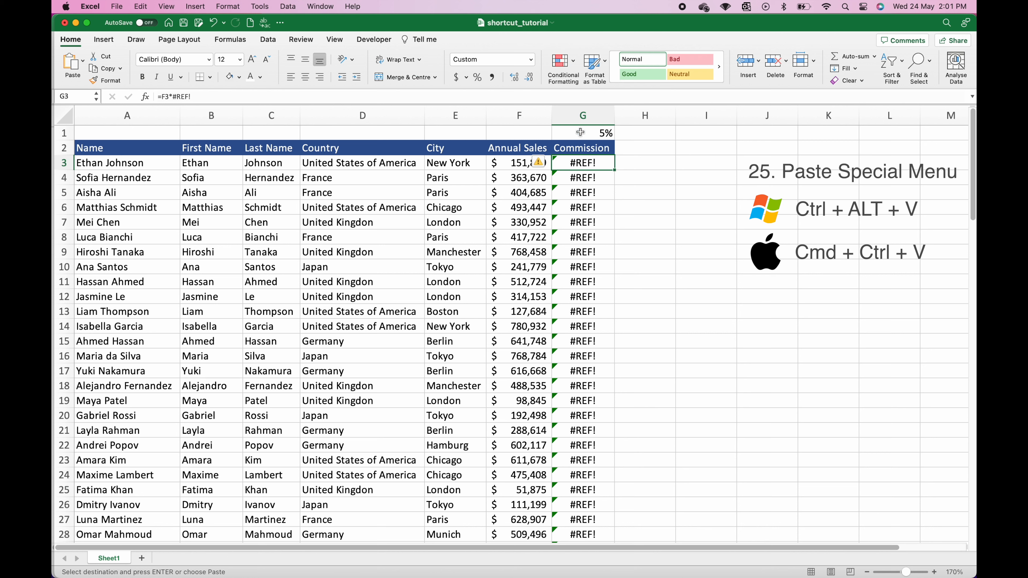
left_click(580, 133)
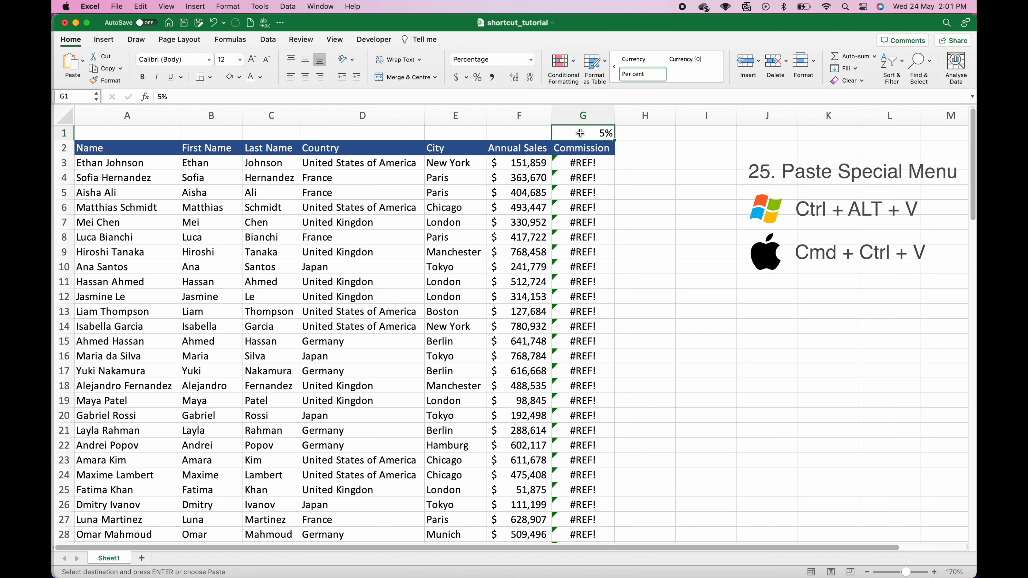
key("ctrl+super+v")
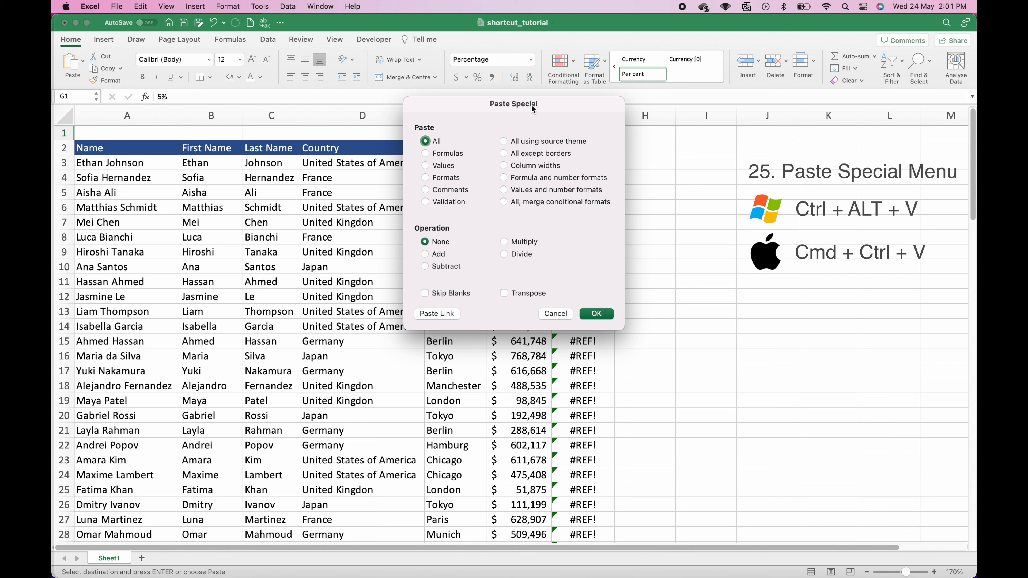
left_click(427, 166)
left_click(597, 313)
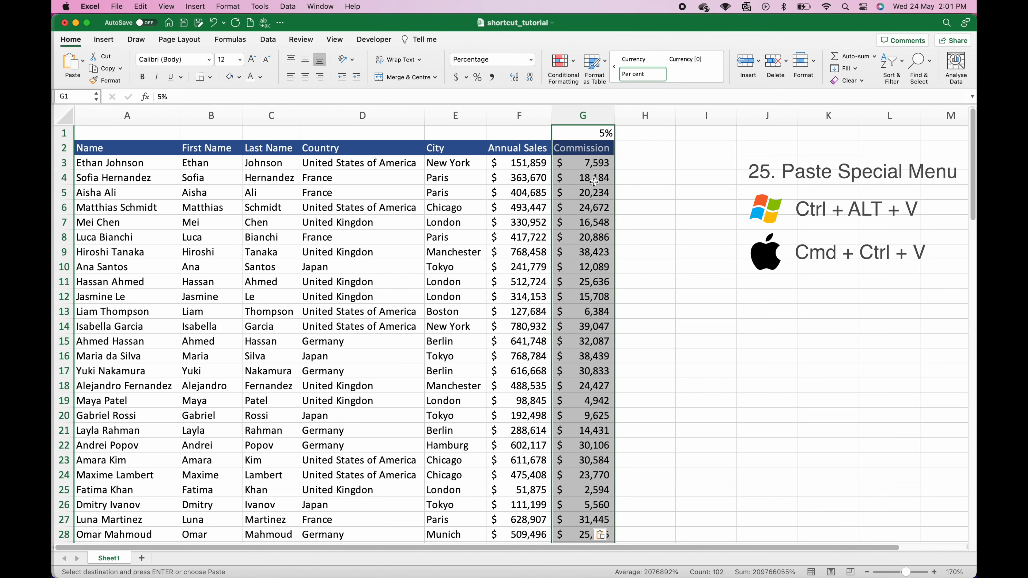
left_click(589, 164)
left_click(589, 226)
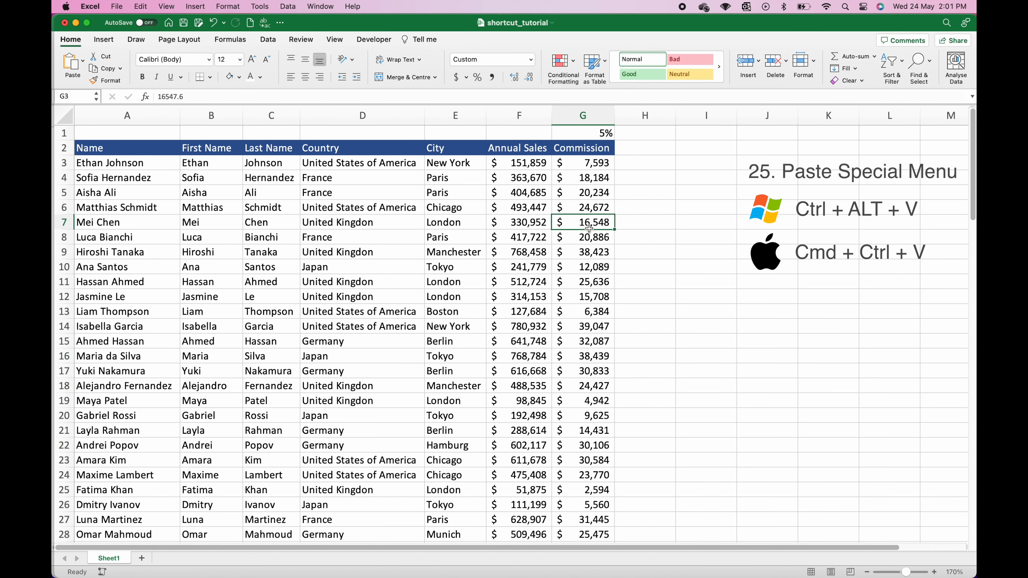
double_click(590, 218)
left_click(590, 207)
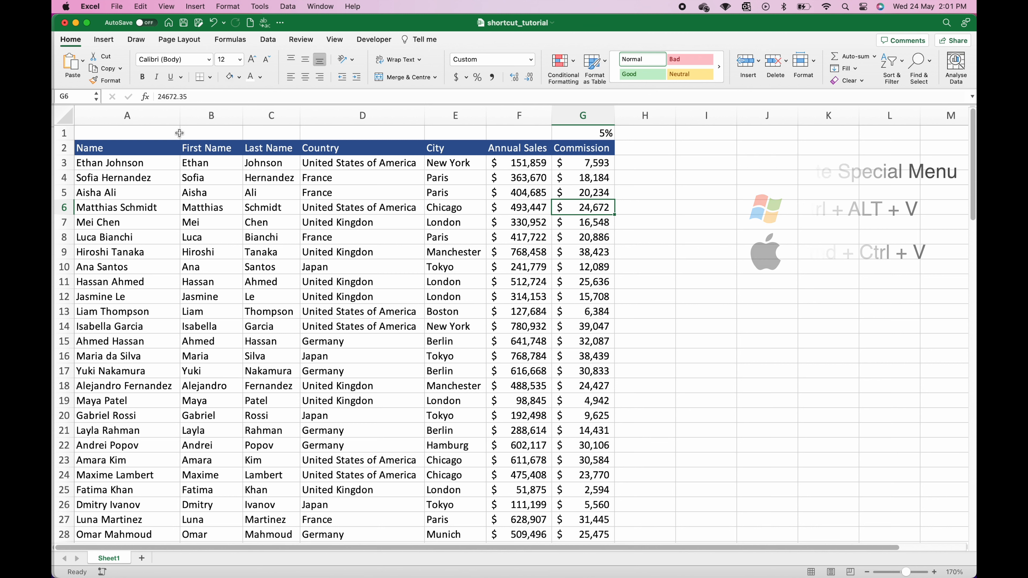
Step: Delete the 5% rate row so the headers sit in row 1
left_click(68, 132)
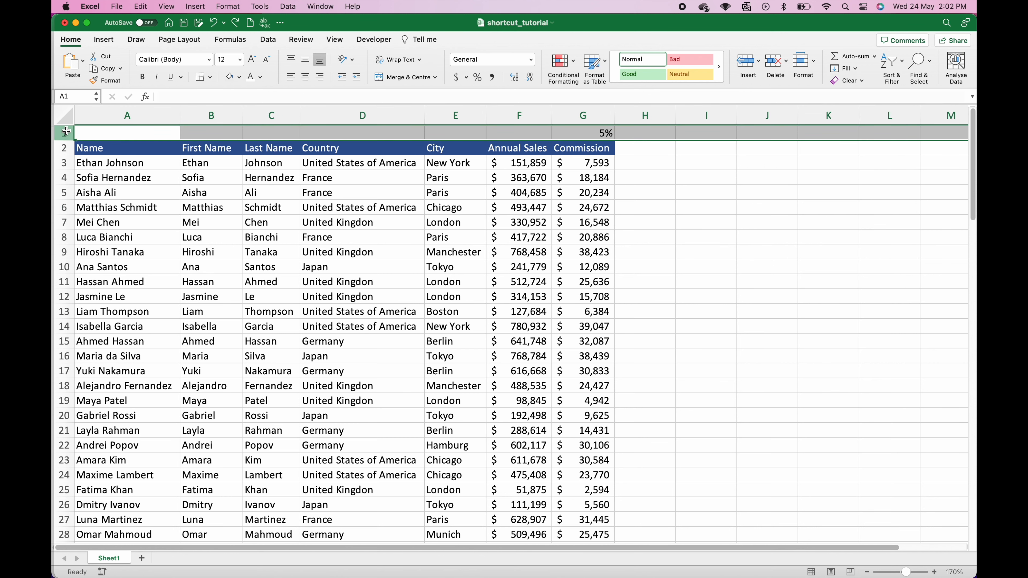
key("super+minus")
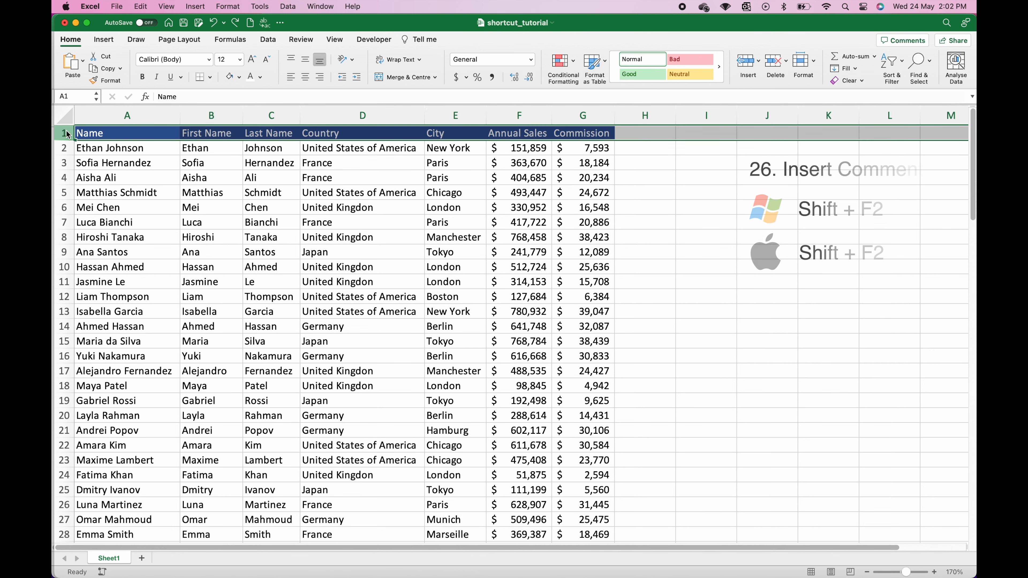
left_click(583, 151)
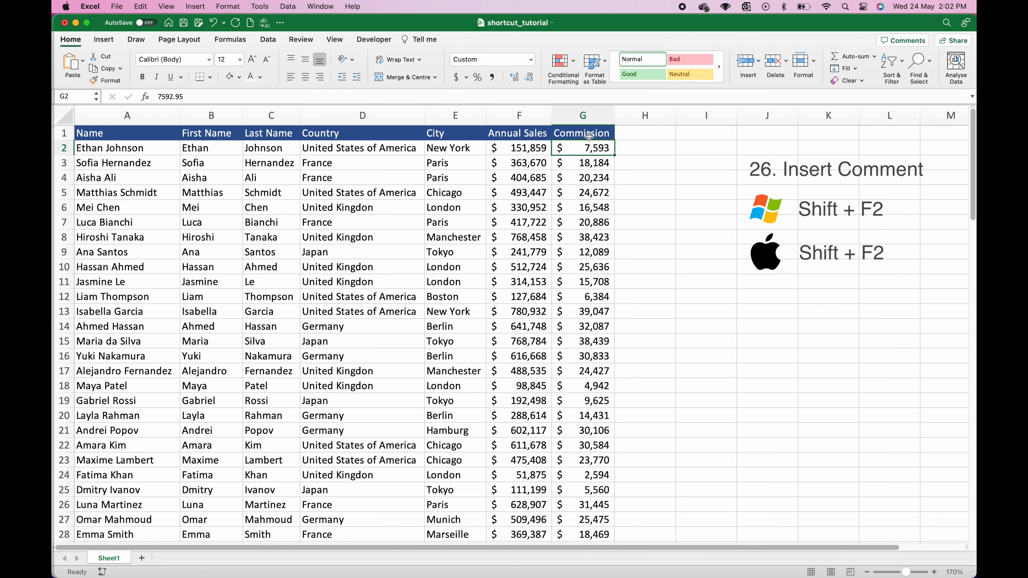
Step: Add the comment 'Commission is set at 5%' to the Commission header in G1
left_click(589, 136)
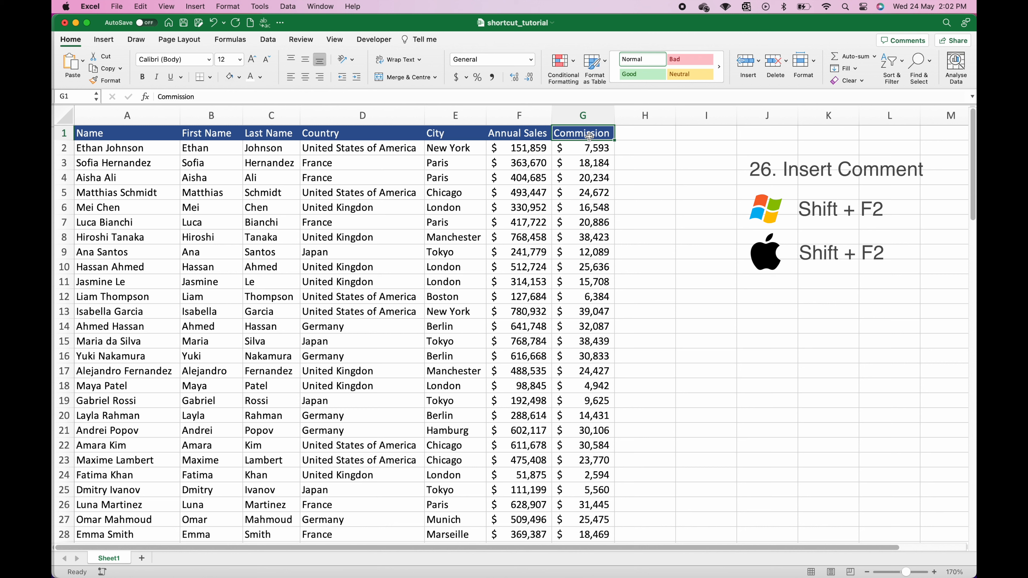
key("shift+F2")
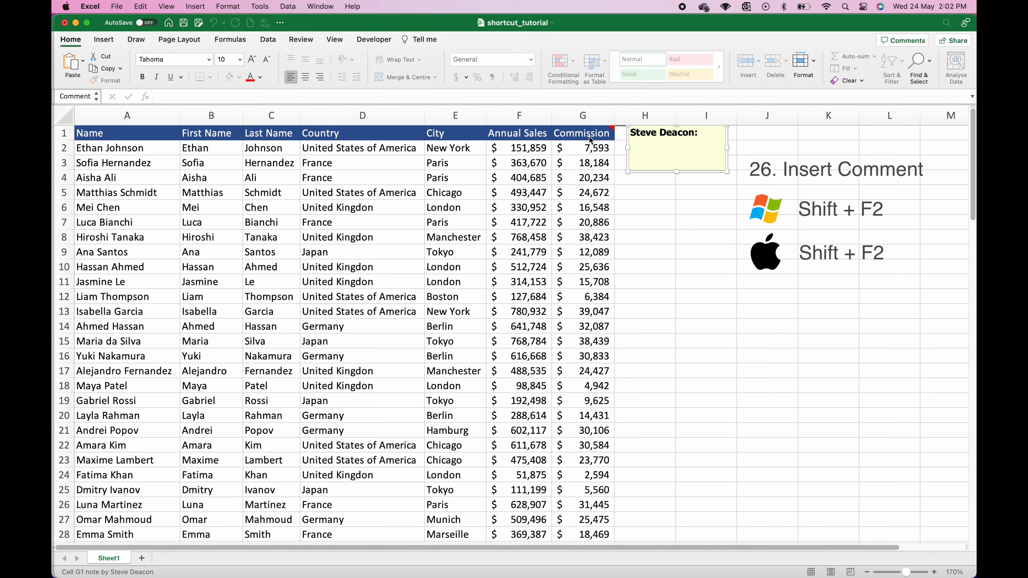
type("Commission is set at 5%")
left_click(652, 211)
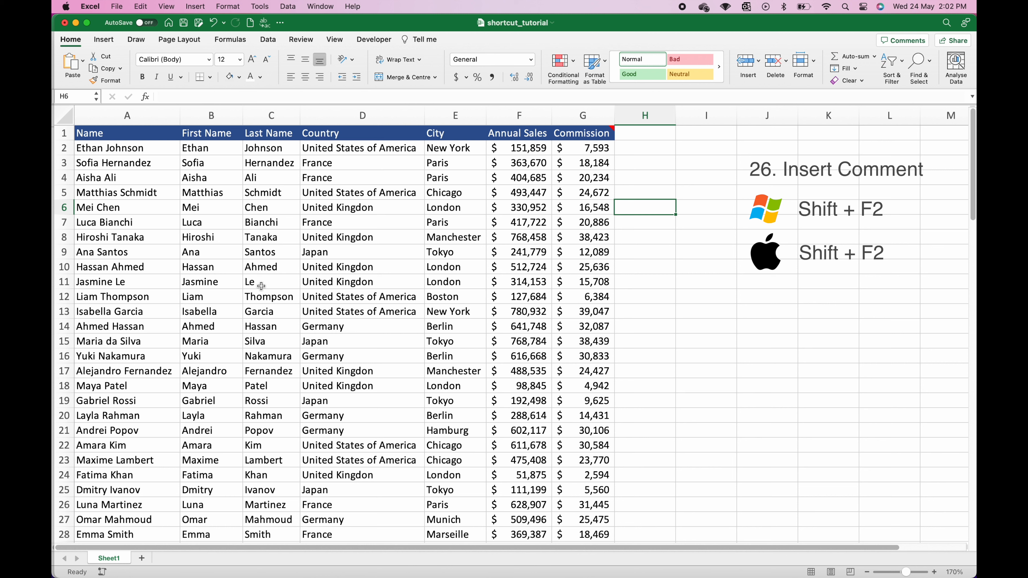
left_click(139, 356)
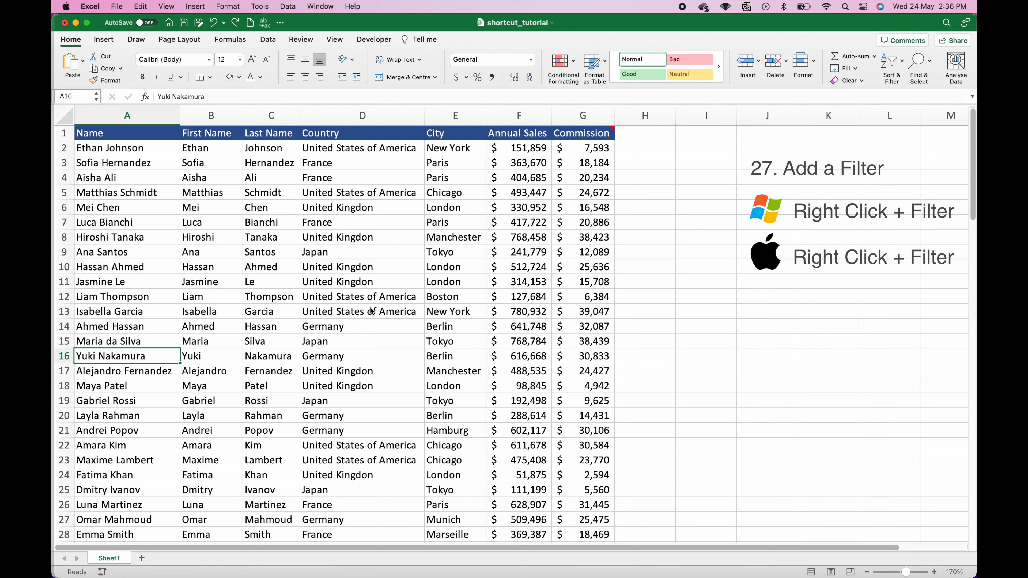
Step: Filter the sheet by the London value in E10, leaving 11 London rows
left_click(433, 270)
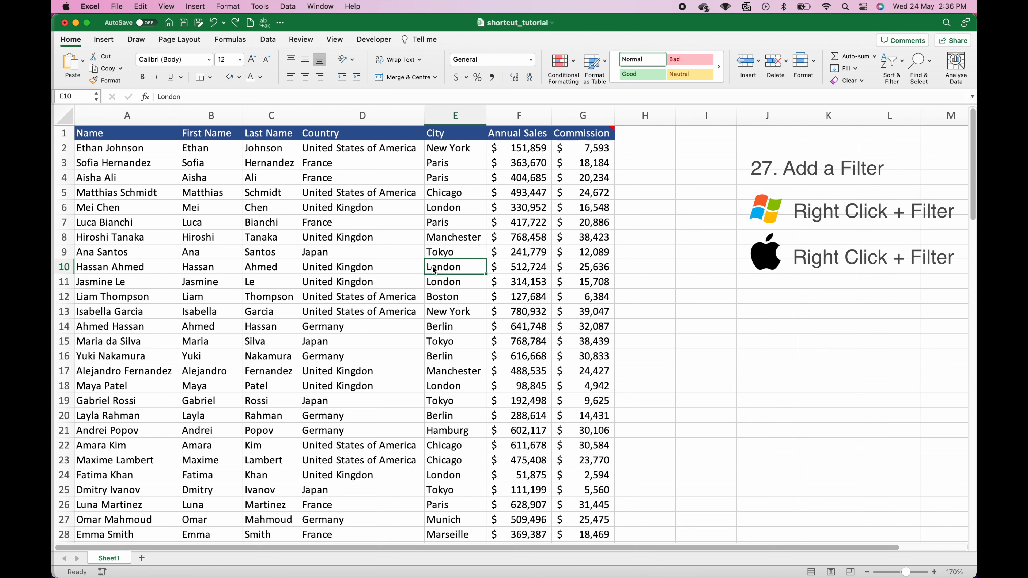
right_click(434, 270)
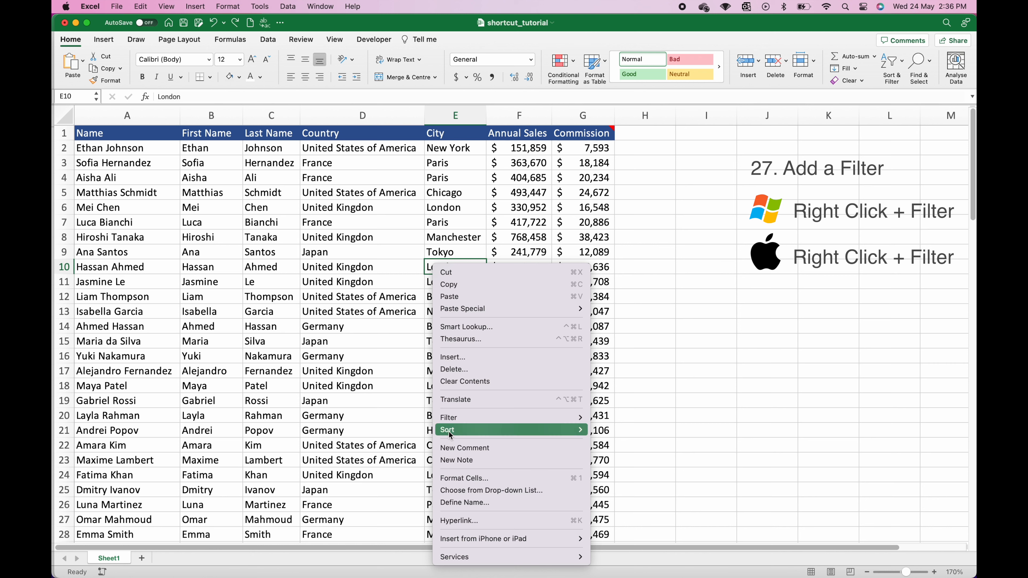
mouse_move(488, 417)
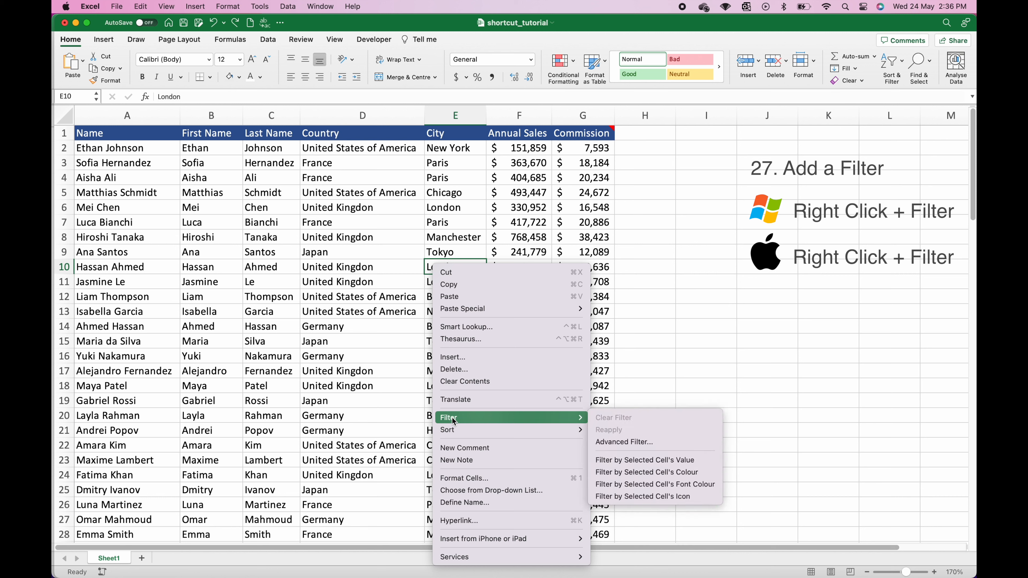
left_click(617, 464)
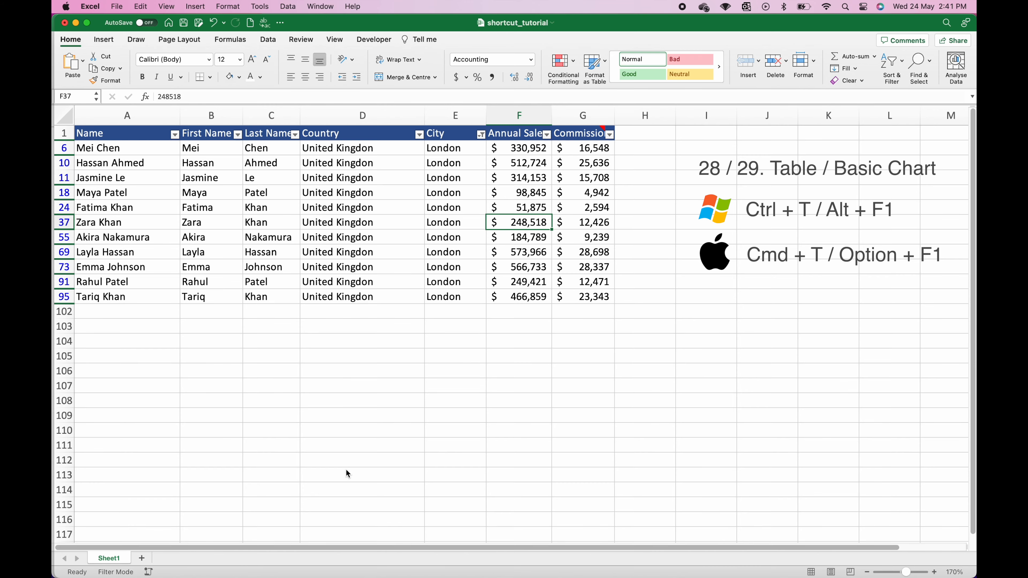
Step: Undo the London filter and convert A1:G101 into a table with headers
key("super+z")
scroll(323, 498, "up", 3)
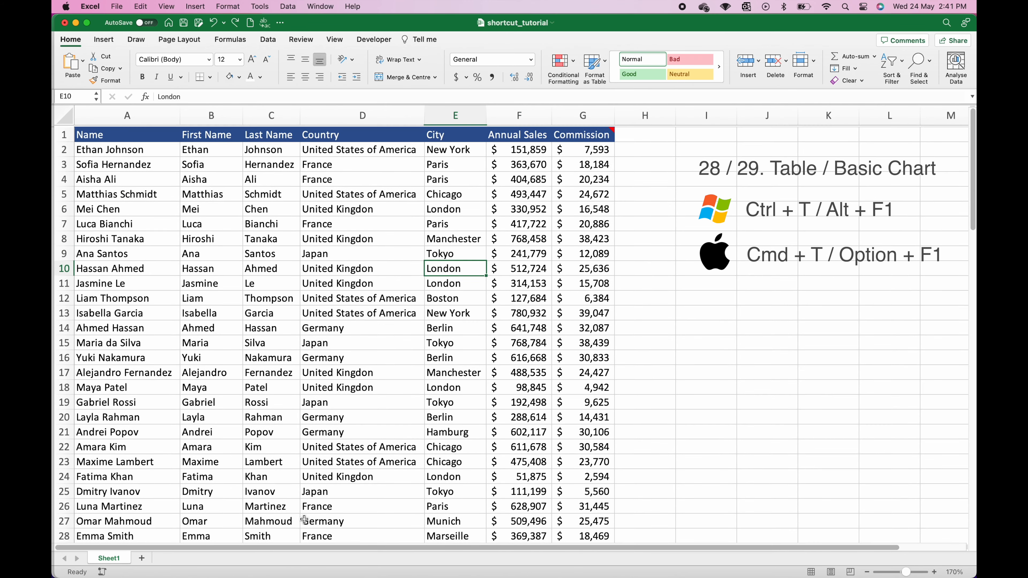
left_click(167, 261)
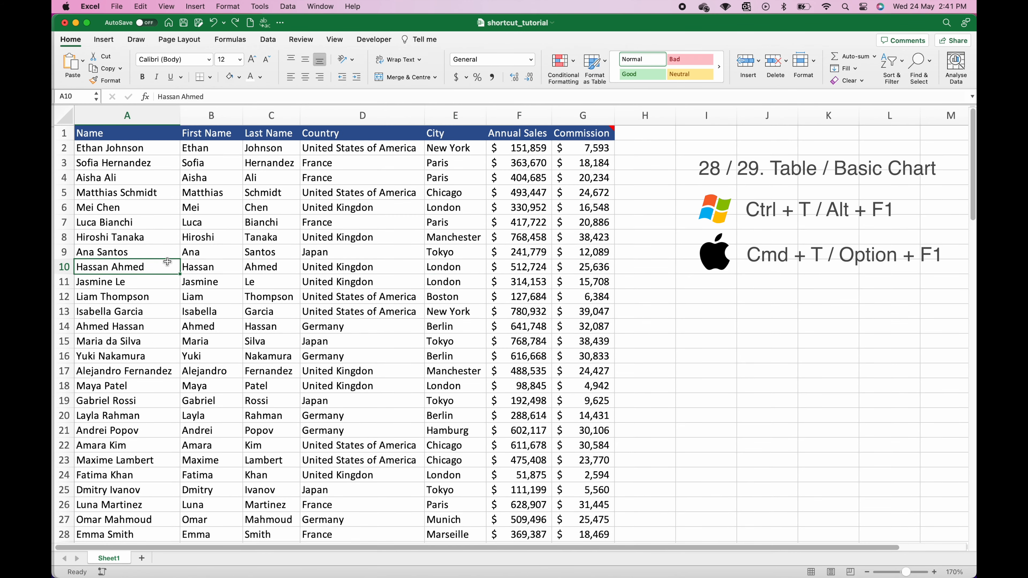
key("super+t")
scroll(489, 301, "down", 10)
scroll(488, 301, "down", 15)
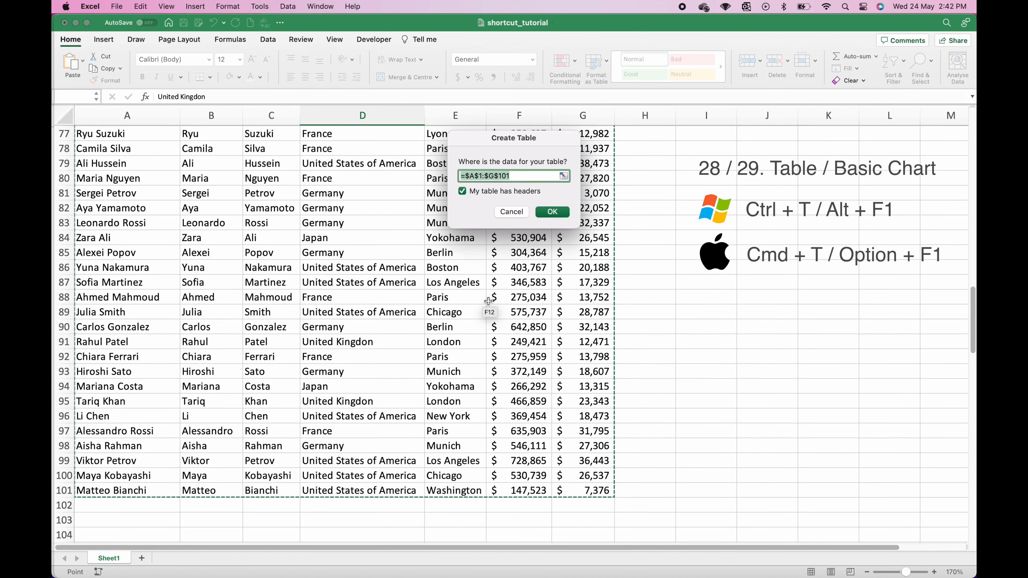
scroll(488, 302, "up", 20)
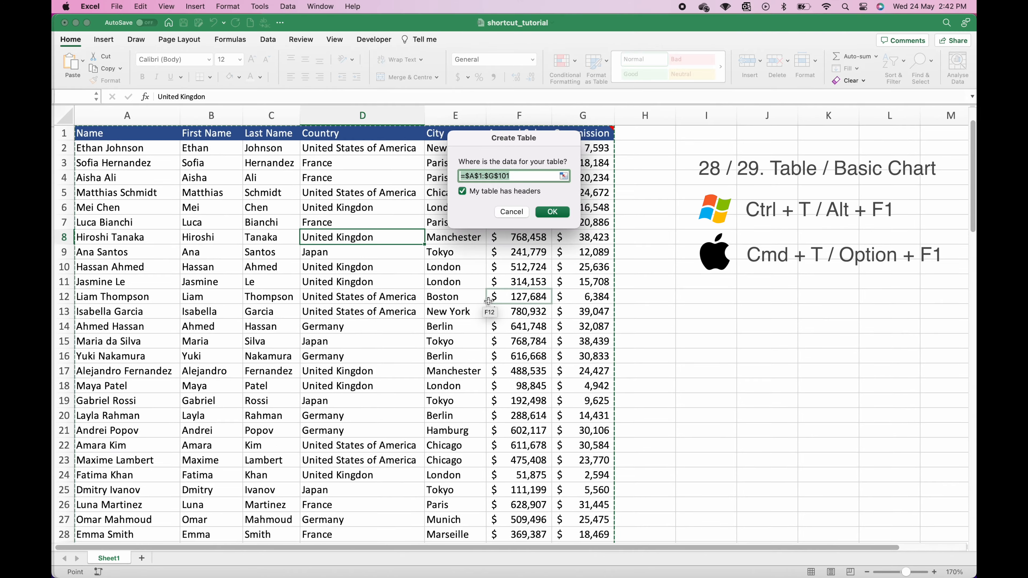
left_click(560, 212)
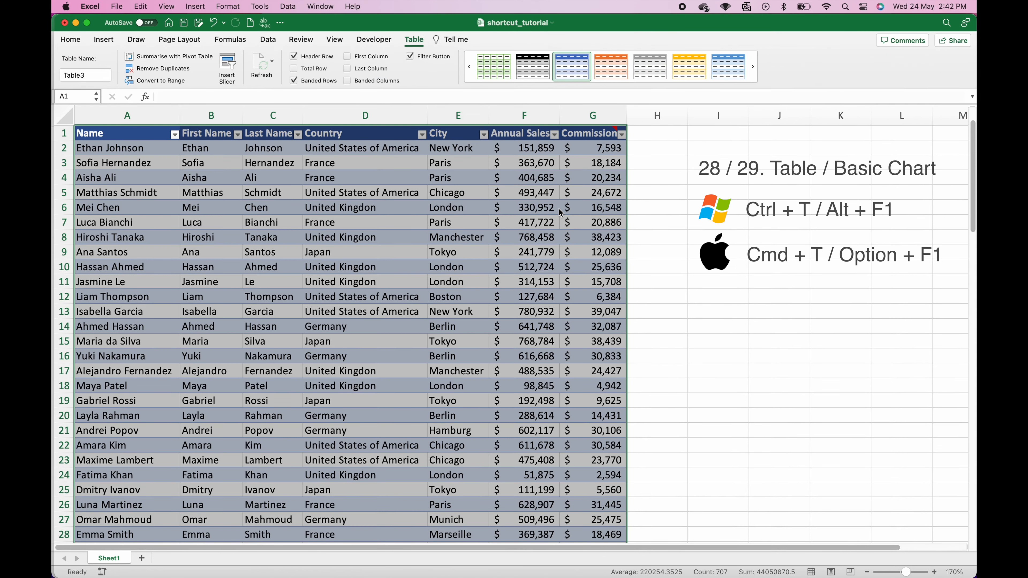
Step: Filter the table's City column to Chicago only, leaving 8 of 100 rows
left_click(449, 208)
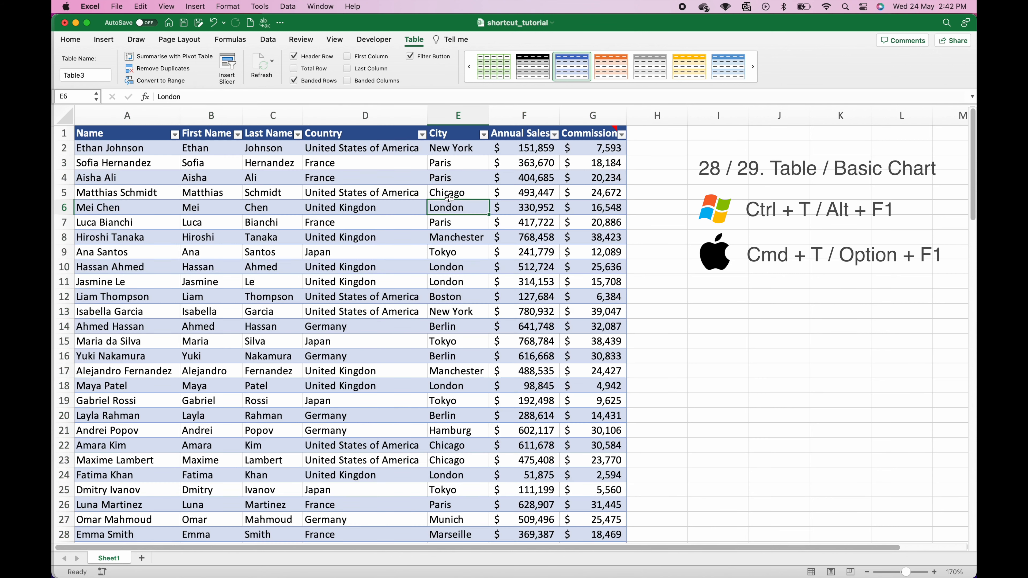
left_click(450, 190)
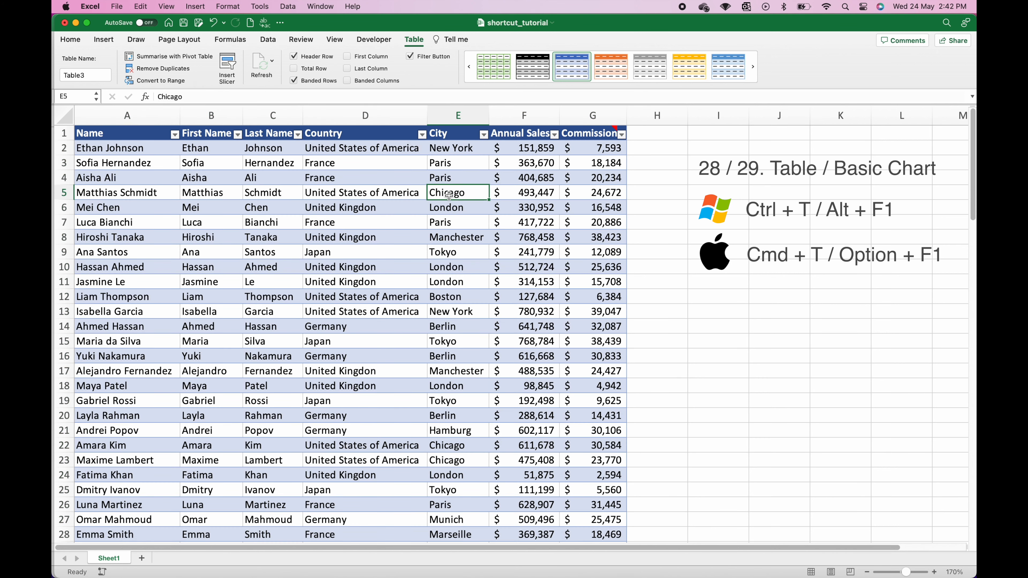
left_click(484, 135)
left_click(519, 266)
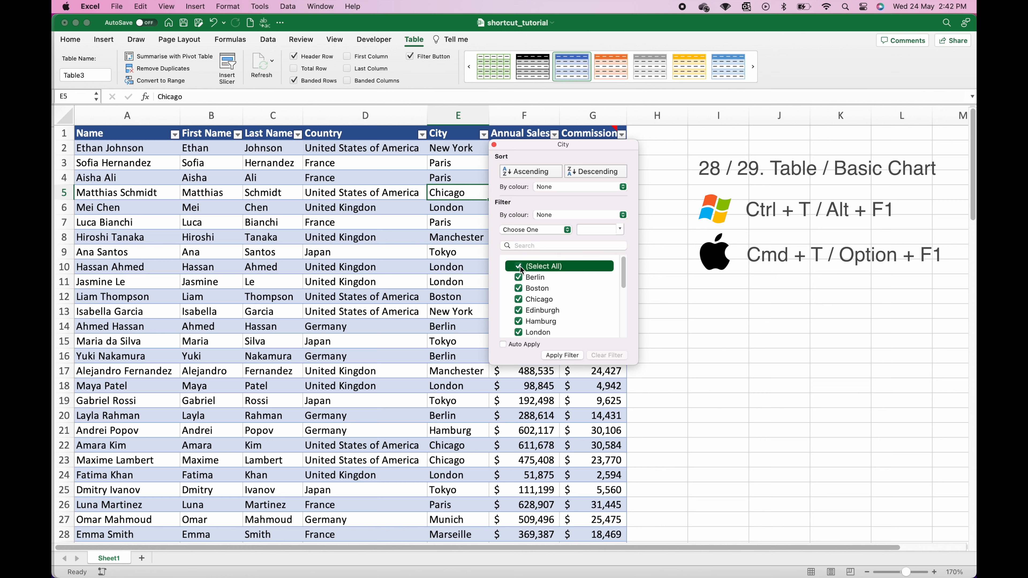
left_click(519, 299)
left_click(562, 355)
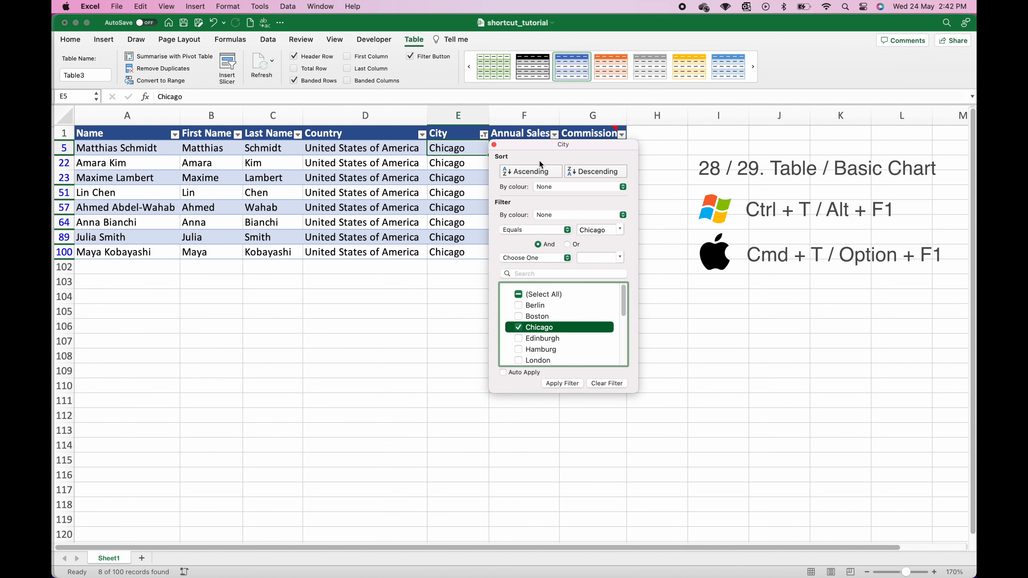
left_click(494, 146)
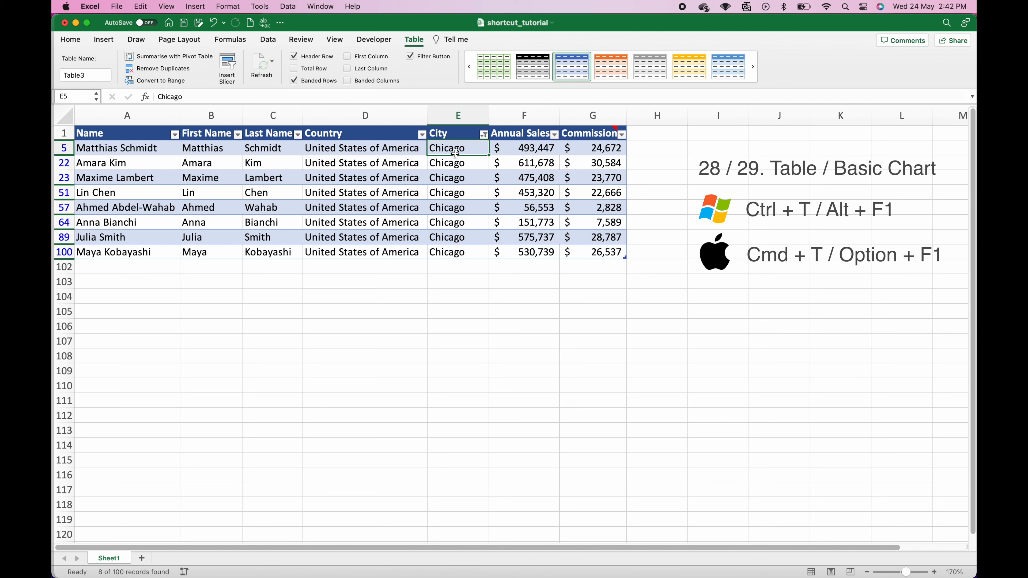
left_click_drag(455, 151, 579, 251)
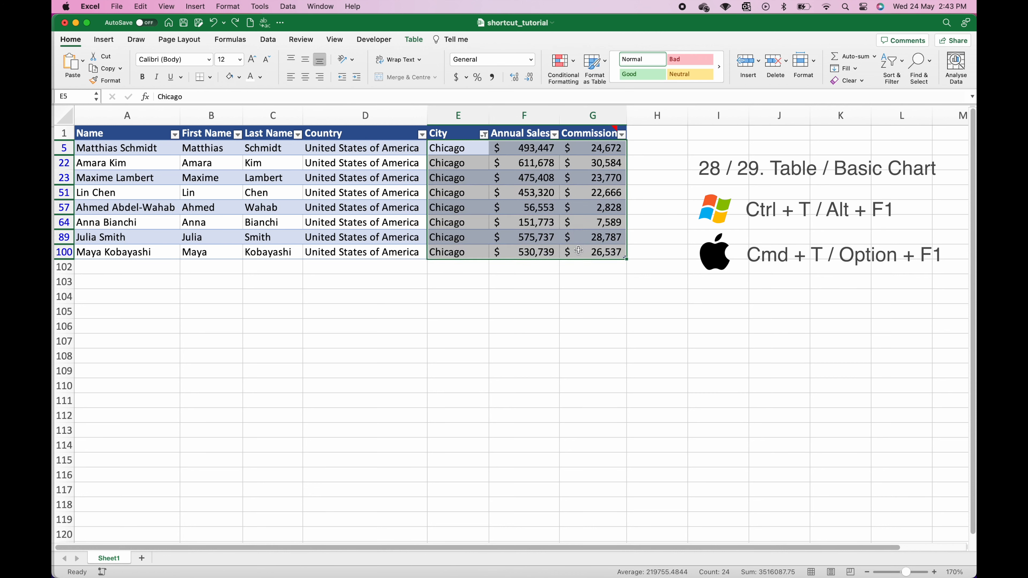
Step: Insert a clustered column chart of the Chicago sales and commission below the table, titled 'Chicago Sales & Commission'
key("alt+F1")
left_click_drag(606, 252, 456, 296)
left_click(390, 294)
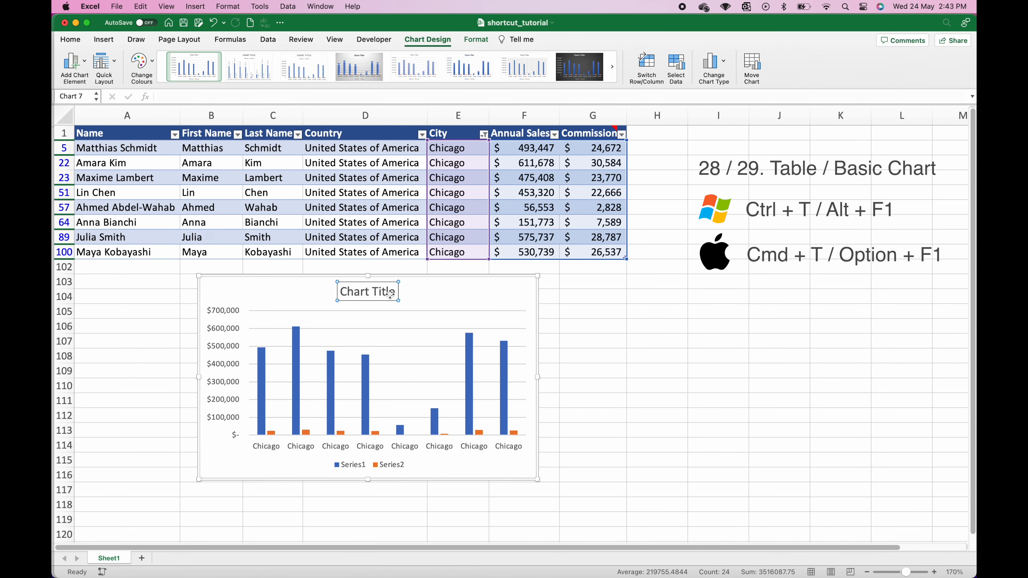
double_click(390, 294)
left_click_drag(397, 292, 335, 290)
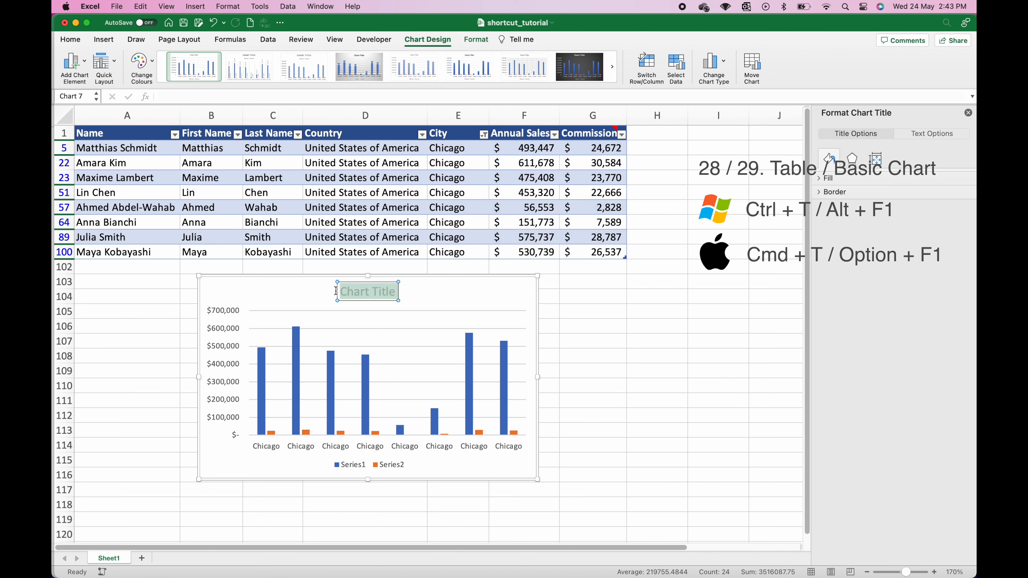
type("Chicag")
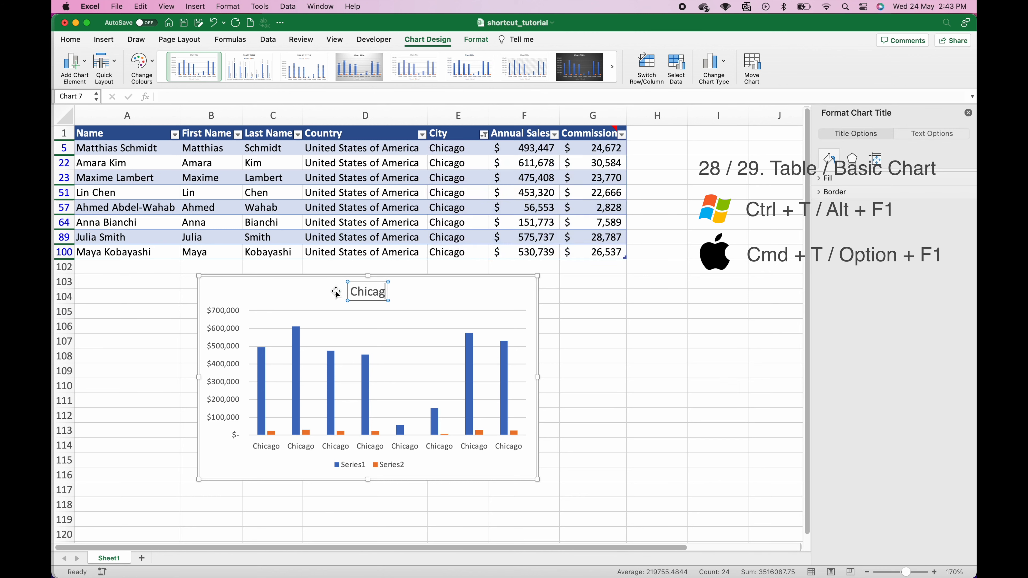
type("o Sales")
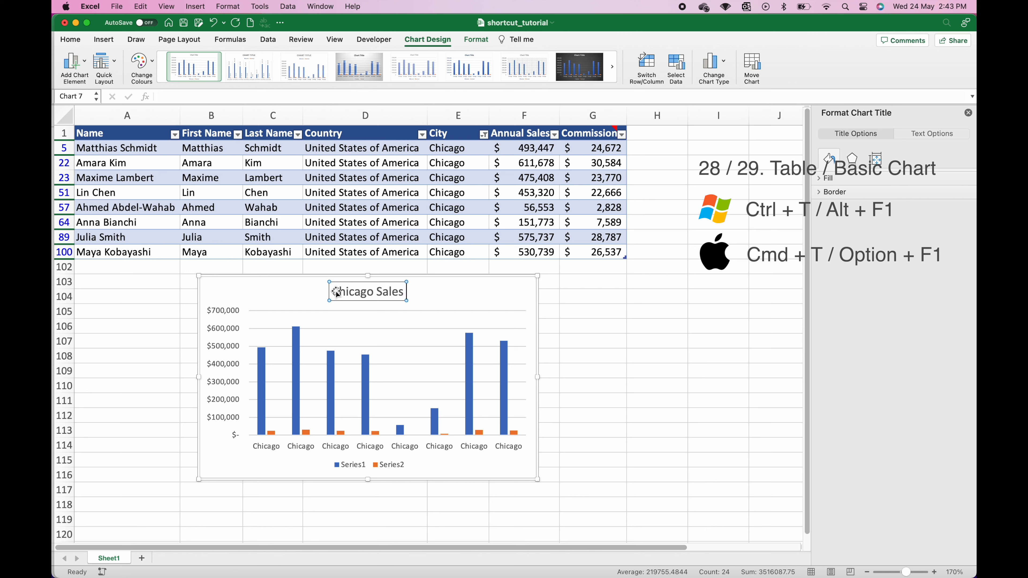
type(" & Cimi")
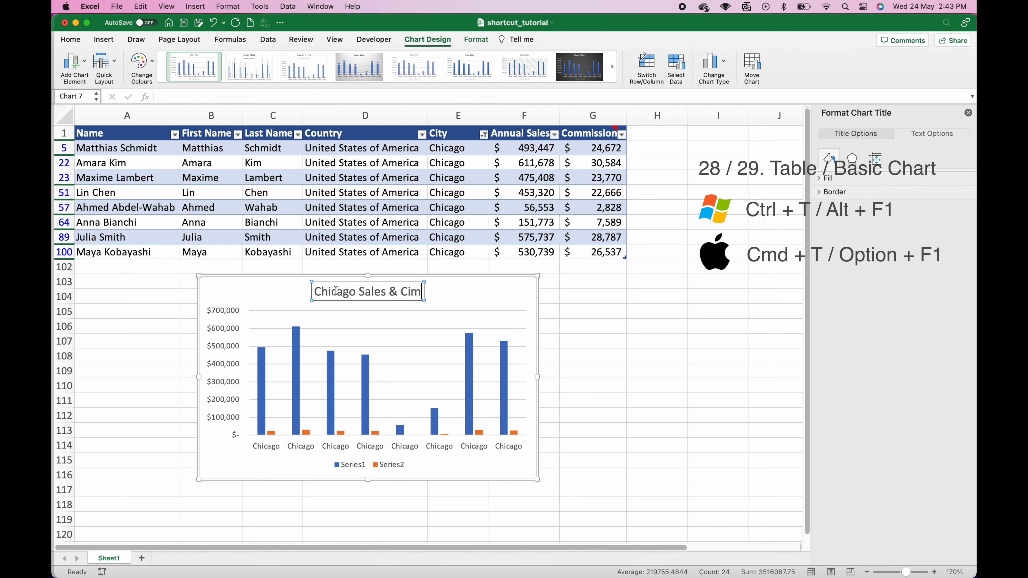
key("BackSpace")
key("BackSpace")
key("BackSpace")
type("omm")
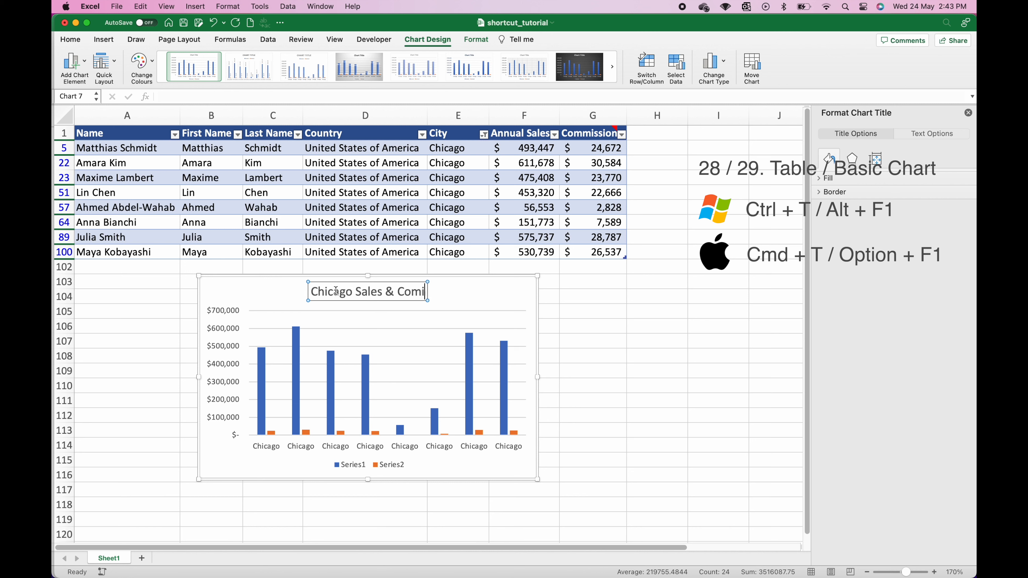
type("ission")
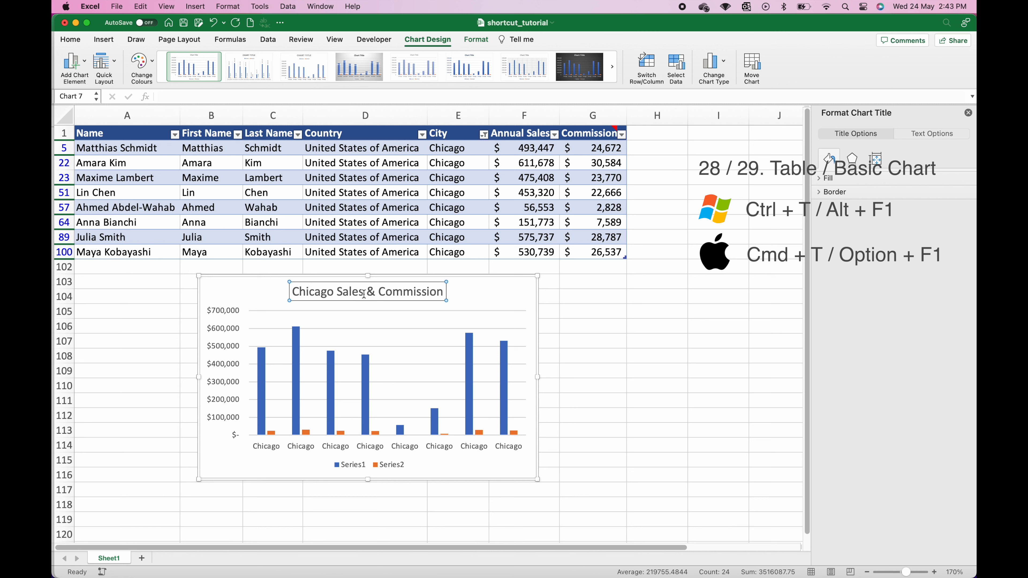
left_click(570, 311)
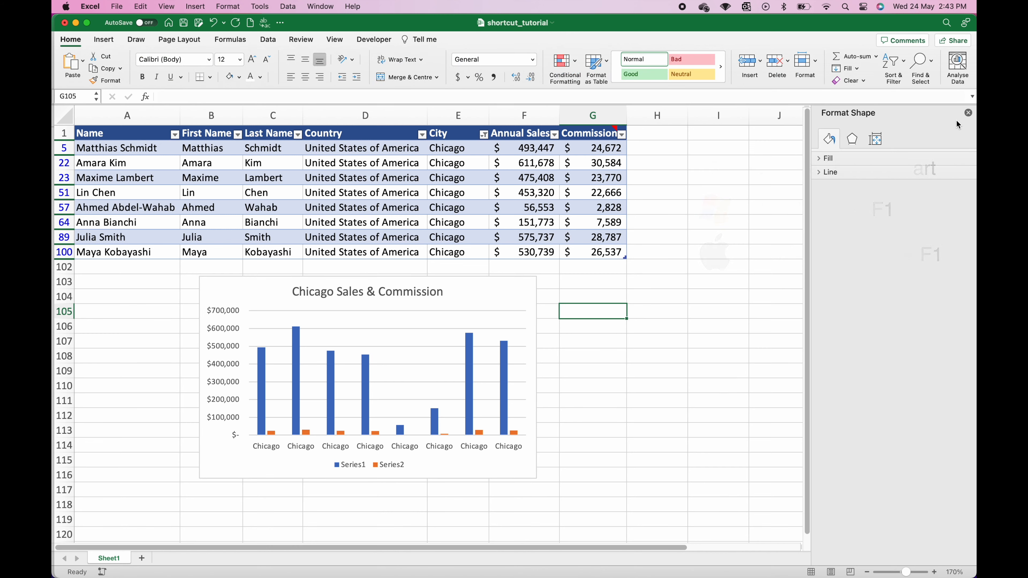
left_click(969, 114)
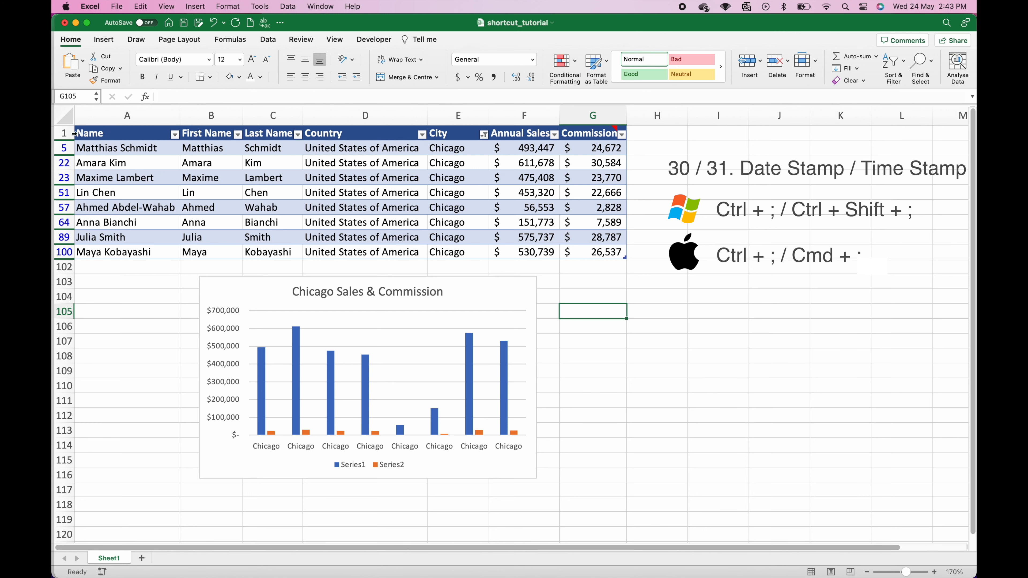
Step: Insert three rows above the table and enter the labels 'Date:' in A1 and 'Time' in A2
left_click(60, 132)
key("super+shift+equal")
key("super+shift+equal")
key("super+shift+equal")
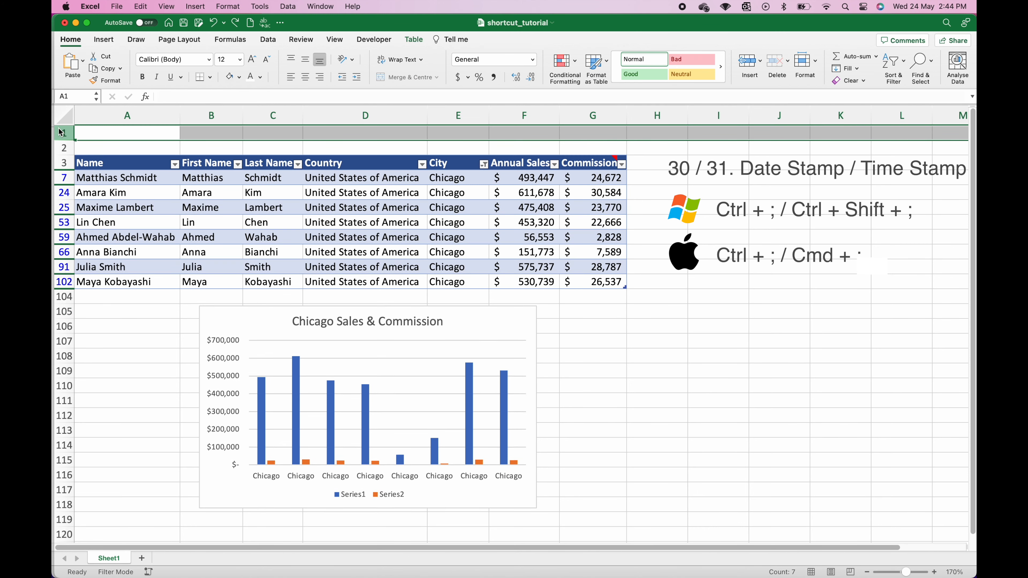
left_click(116, 132)
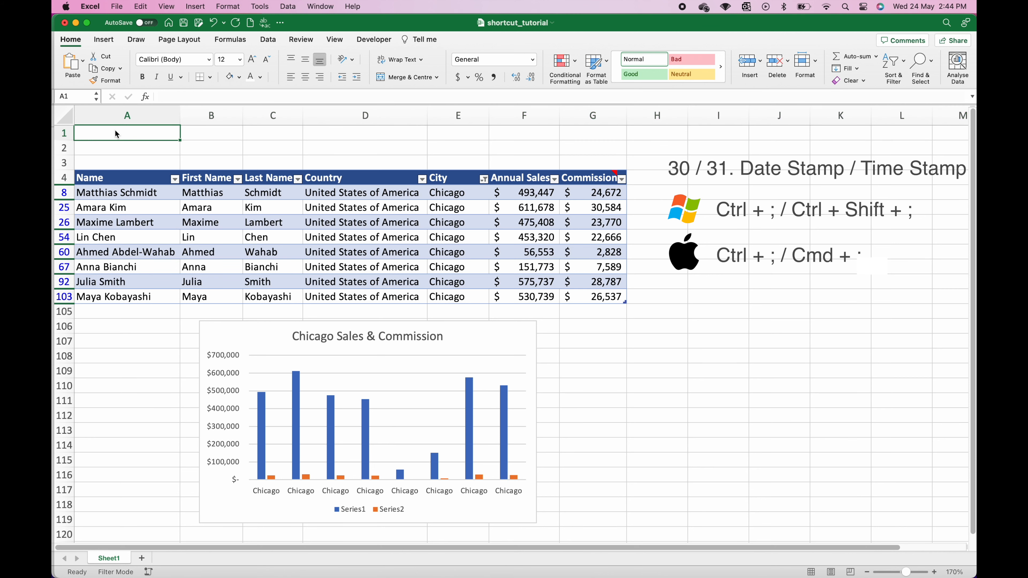
type("Date:")
key("Return")
type("Time:")
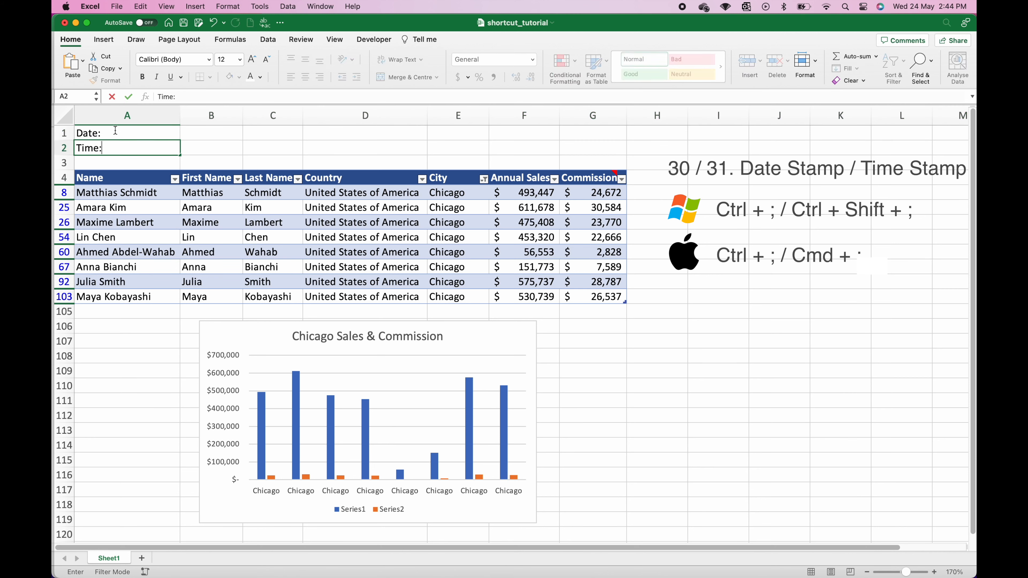
left_click(195, 135)
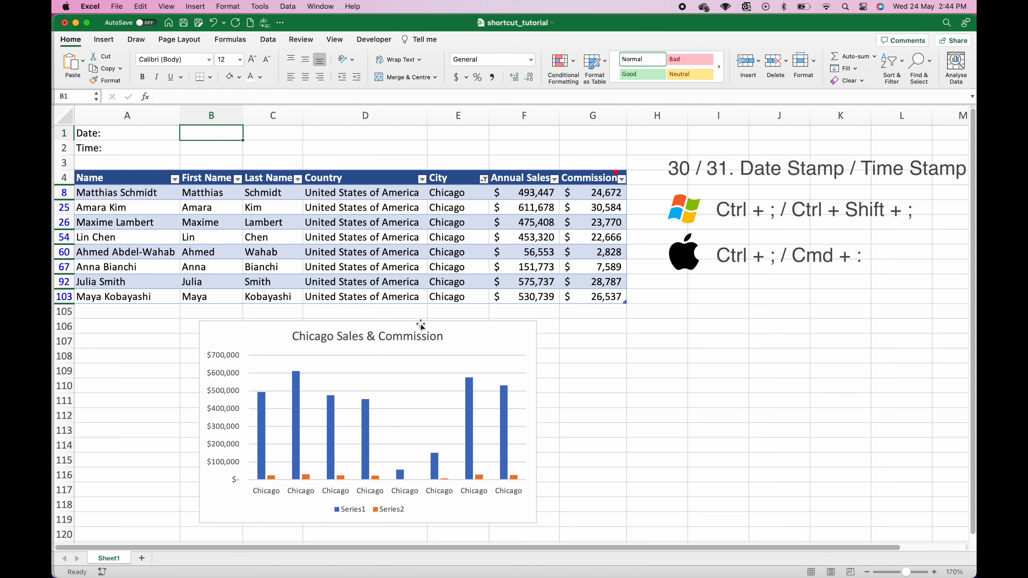
Step: Stamp today's date 24/5/23 in B1 and the current time 2:44 PM in B2
key("ctrl+semicolon")
key("Return")
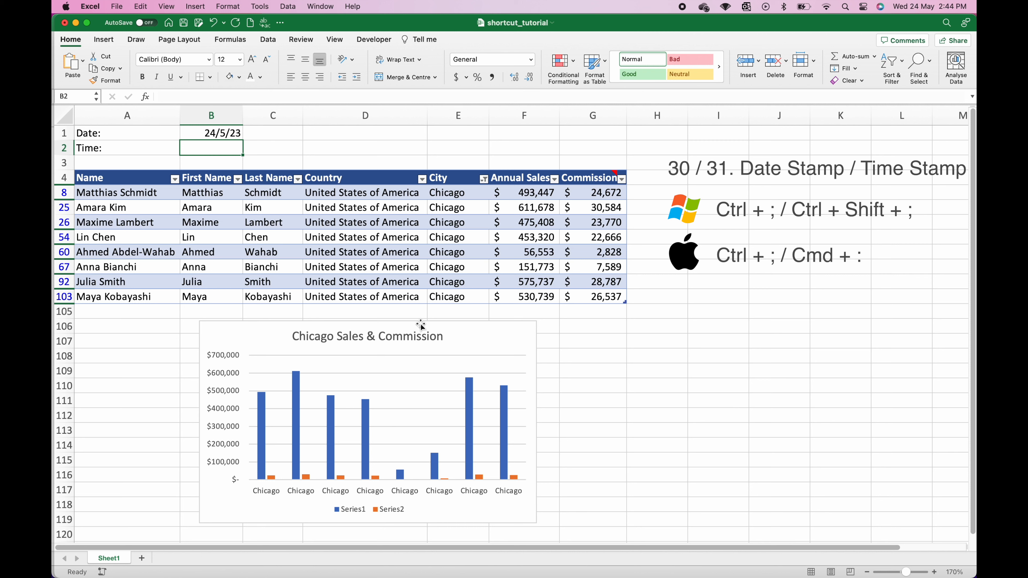
key("super+shift+semicolon")
double_click(576, 355)
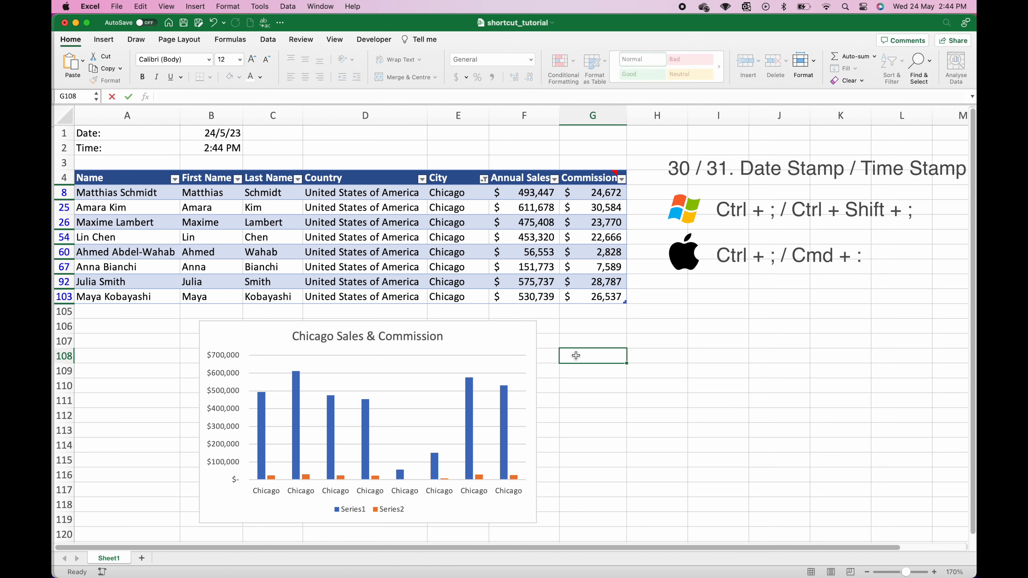
key("Escape")
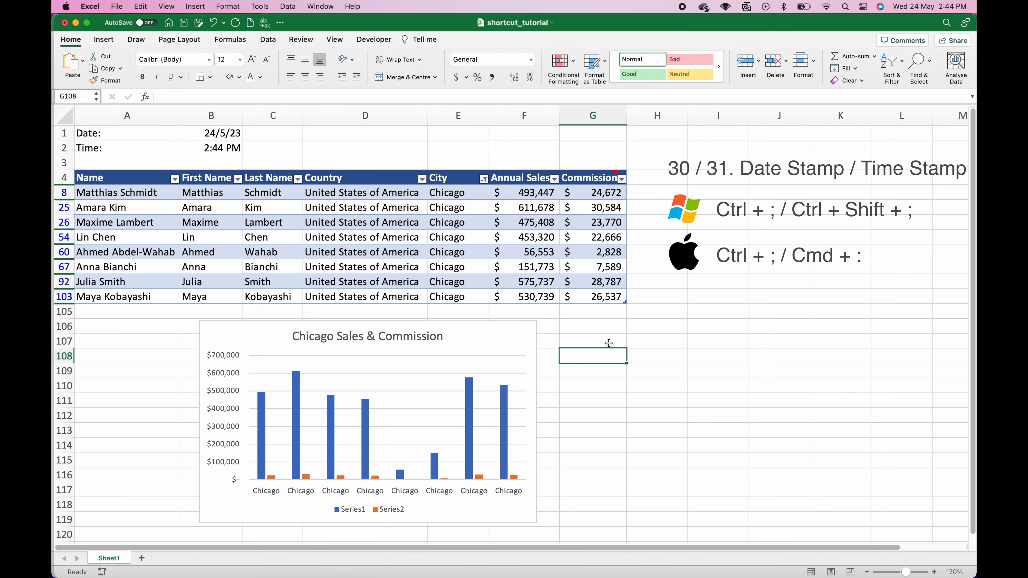
left_click(665, 327)
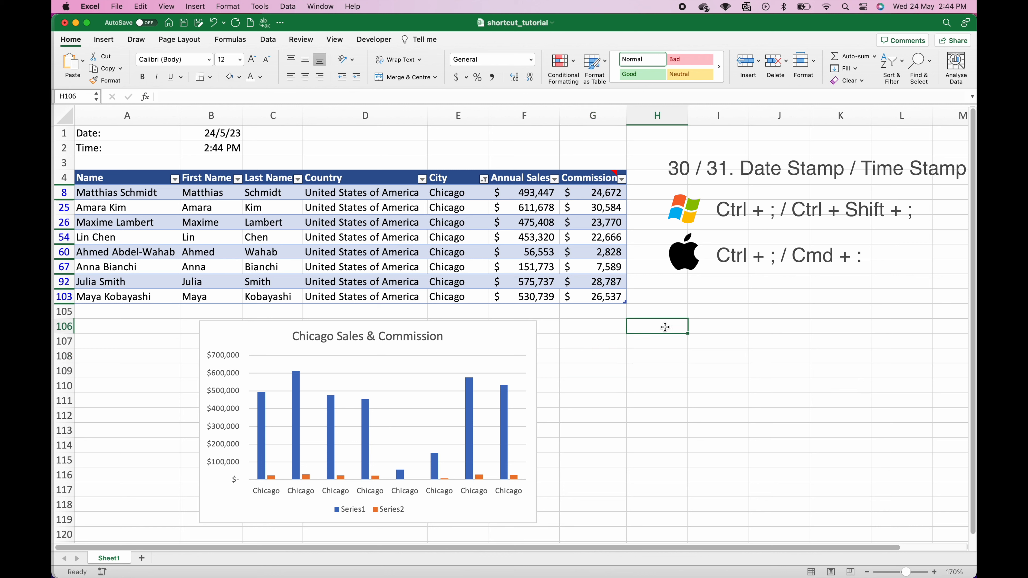